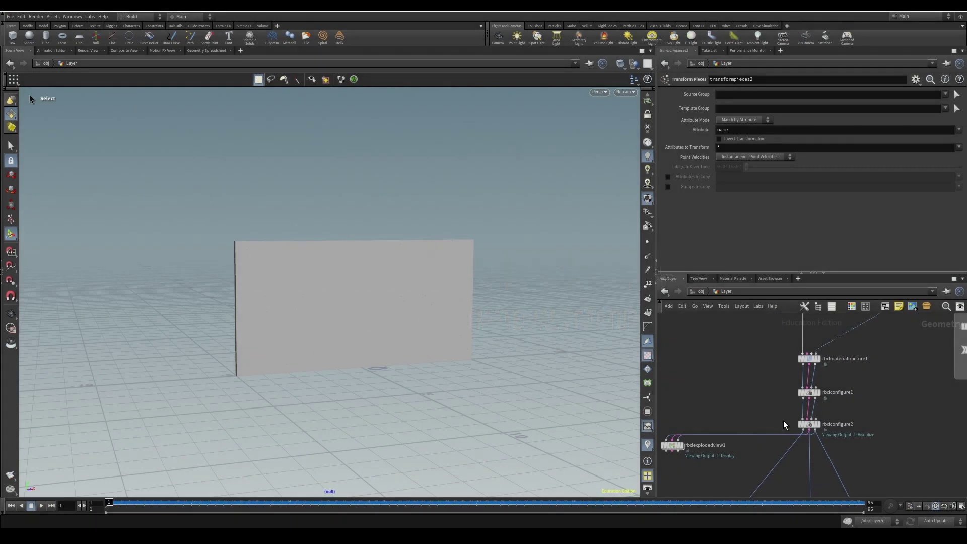
Play back the wall destruction simulation and examine the fracture, configure and output nodes in the finished network.
middle_drag(895, 408, 893, 476)
middle_drag(881, 434, 870, 258)
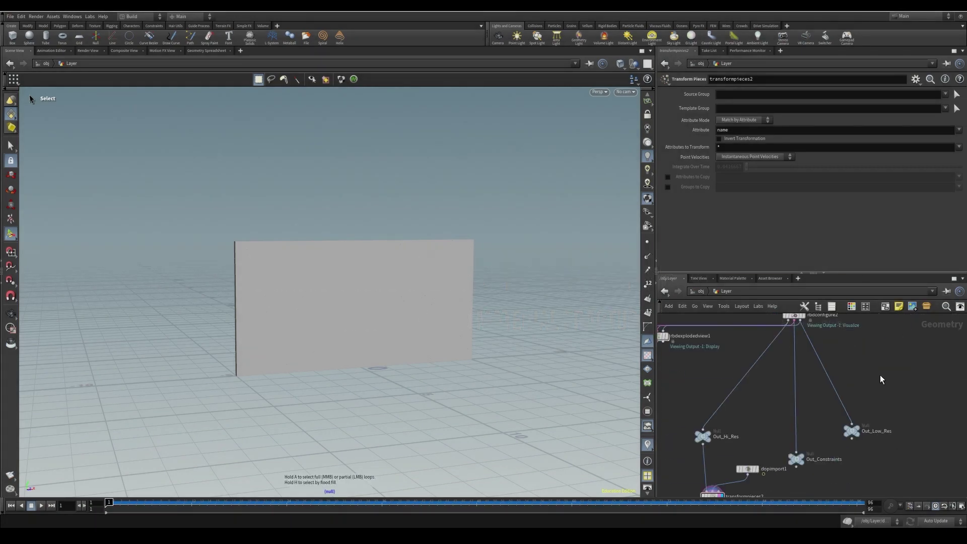
click(43, 507)
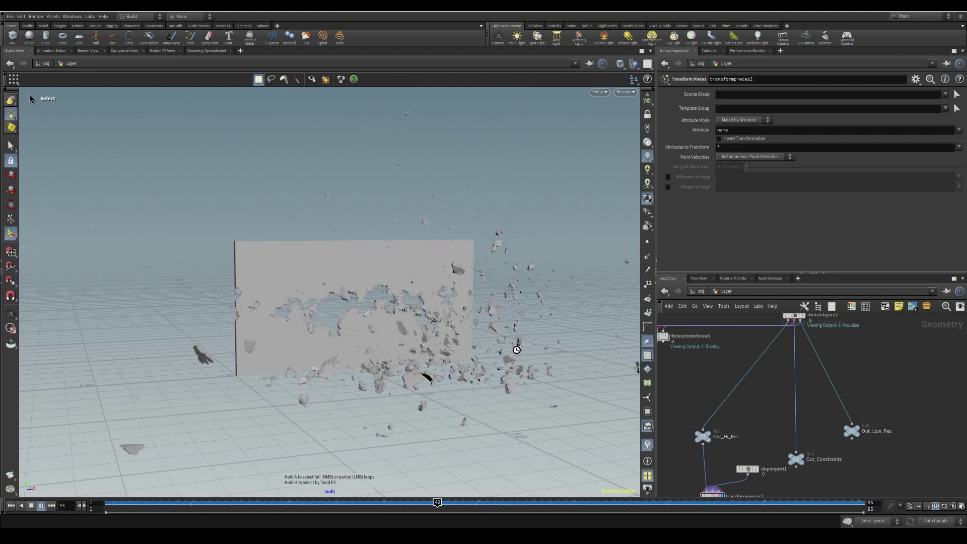
click(31, 505)
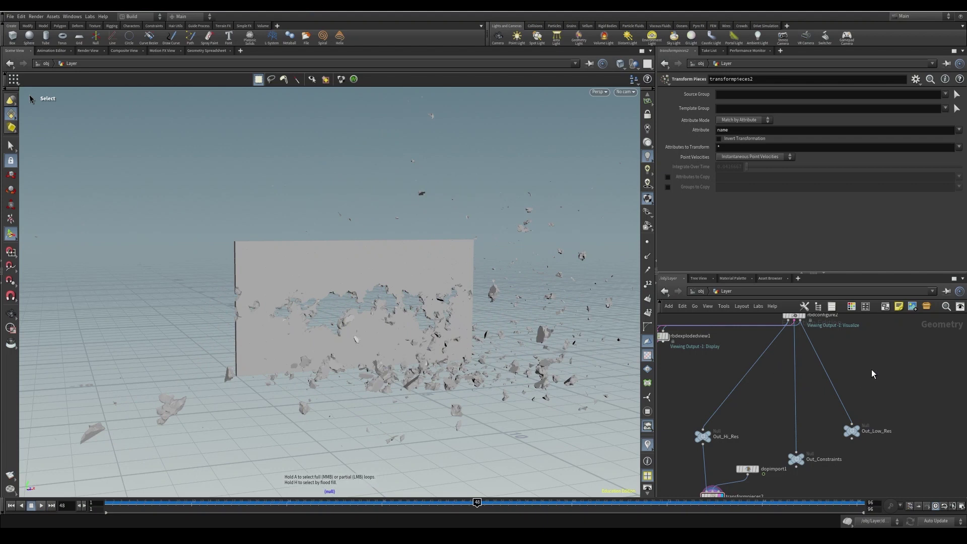
middle_drag(872, 370, 873, 397)
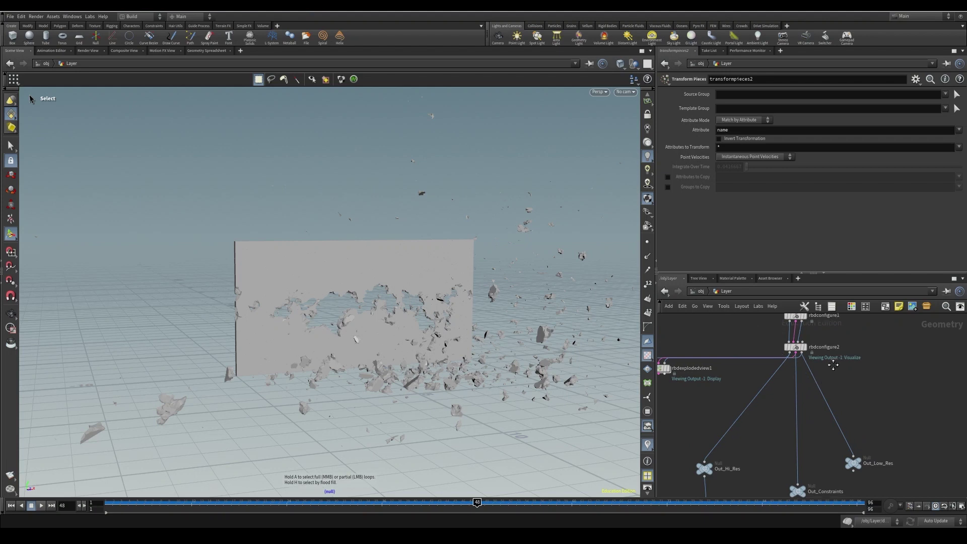
middle_drag(801, 367, 823, 411)
middle_drag(802, 322, 803, 333)
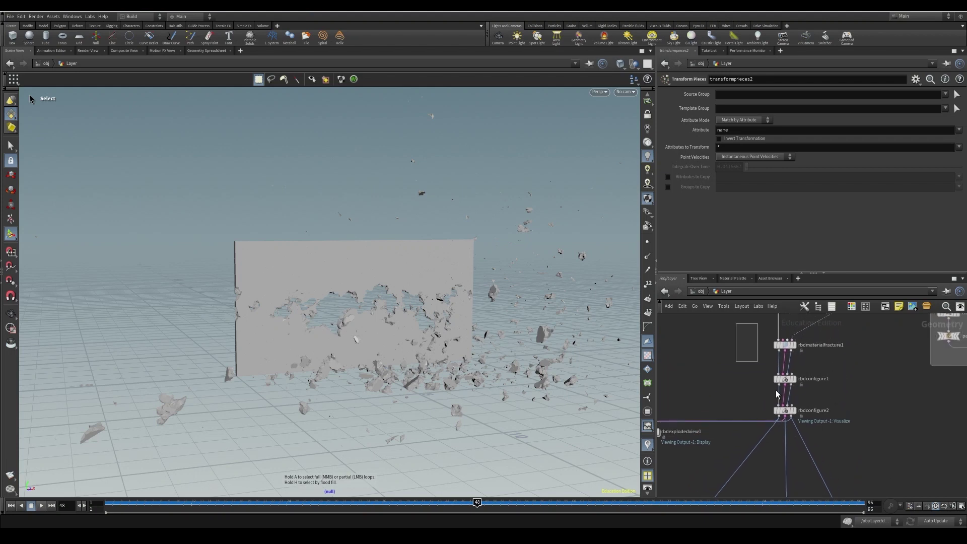
drag(777, 395, 830, 447)
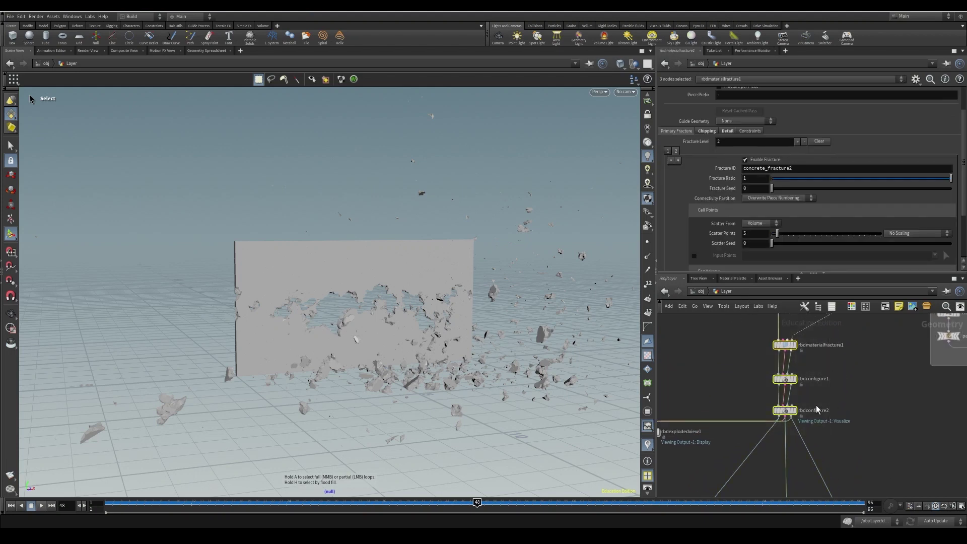
drag(731, 329, 864, 462)
Go up to the object level and delete the existing Layer and geo1 objects.
key(u)
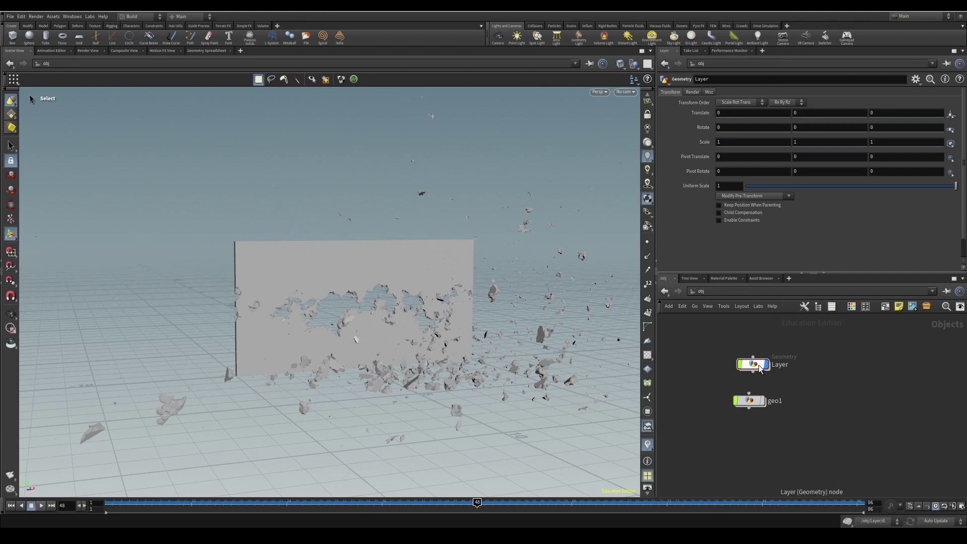
click(753, 365)
click(766, 364)
drag(698, 335, 820, 442)
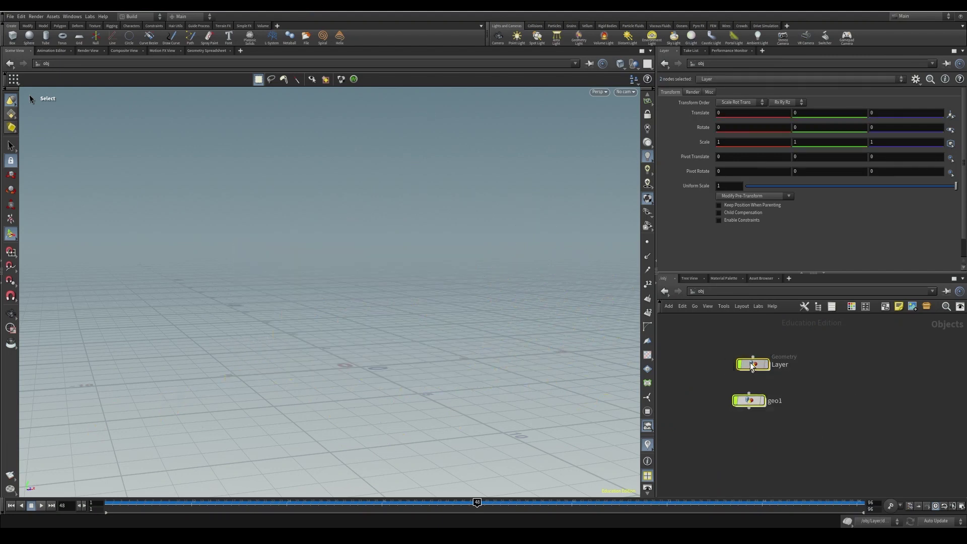
key(Delete)
Create a new Geometry object and name it Wall.
key(Tab)
text(geo)
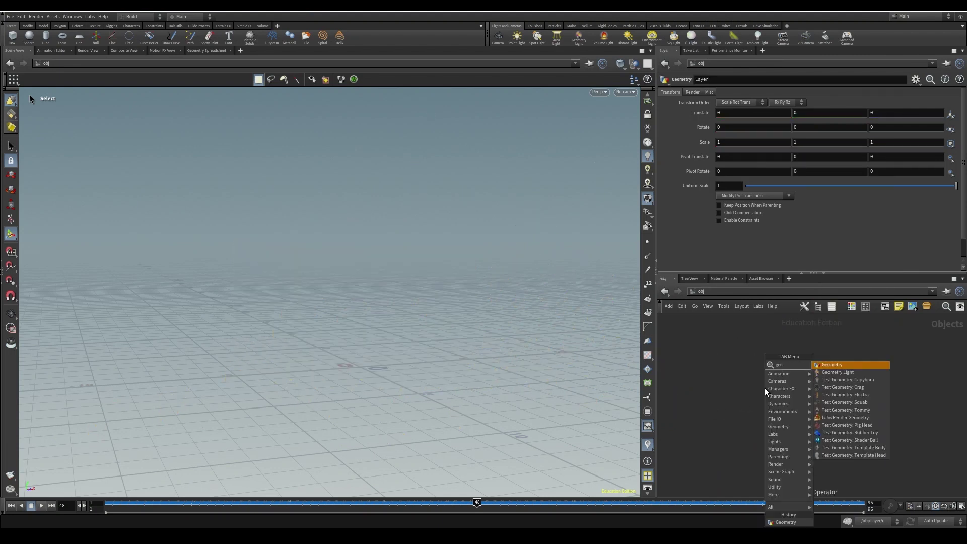
click(886, 367)
click(749, 359)
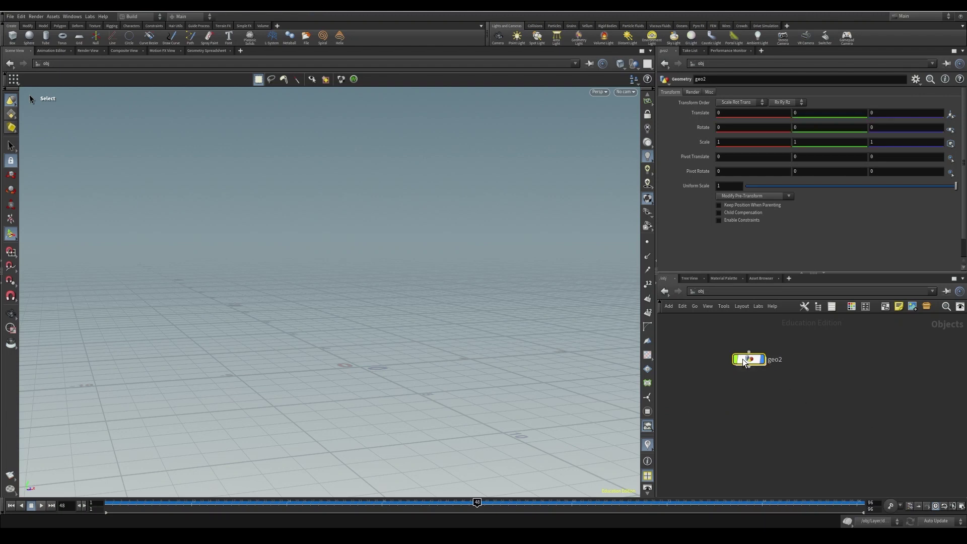
click(780, 359)
drag(802, 360, 695, 355)
text(Wall)
key(Return)
Go inside the Wall object and add a Box node to its empty network.
double_click(749, 359)
key(Tab)
text(bo)
key(Return)
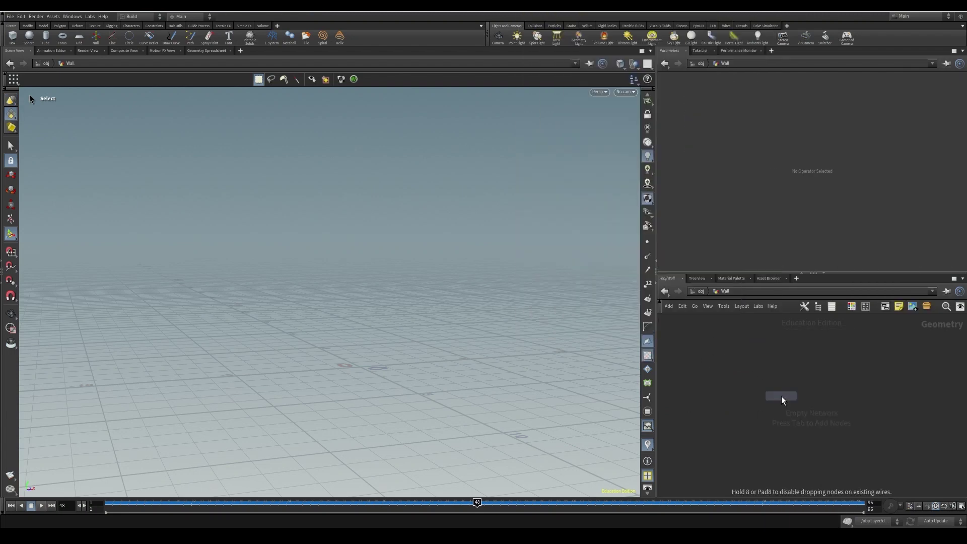
click(781, 396)
Wire a displayed Match Size node below the box and set its Justify Y to Min so the box rests on the ground.
key(Tab)
text(match)
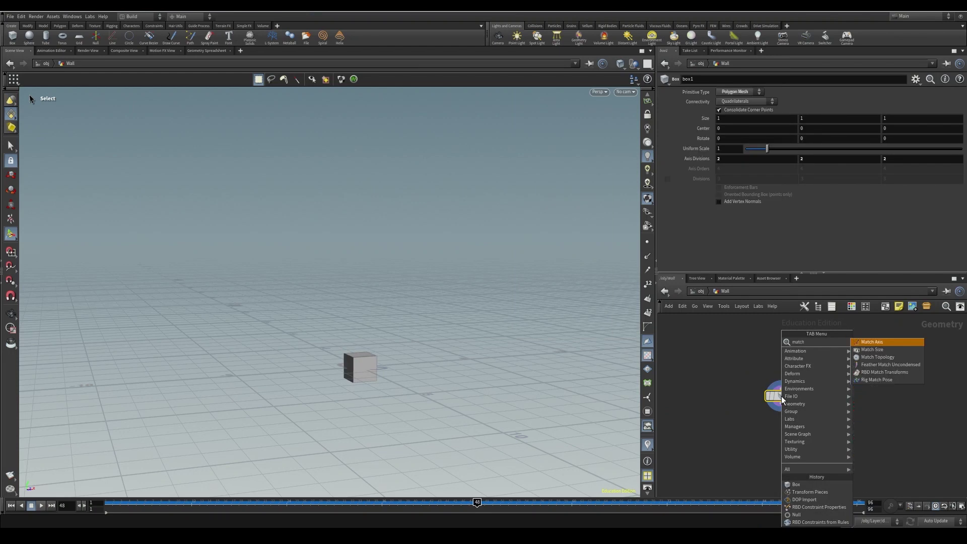
click(898, 350)
click(797, 430)
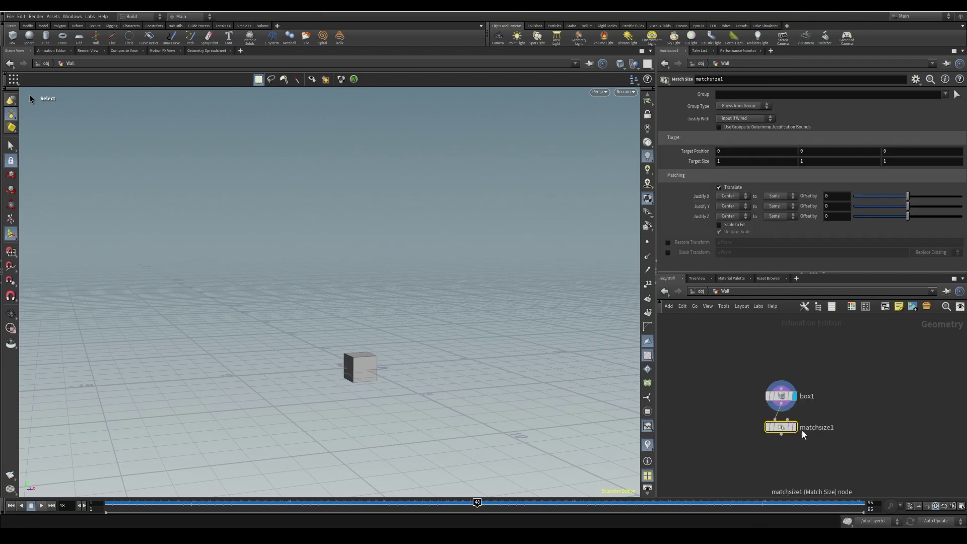
click(794, 433)
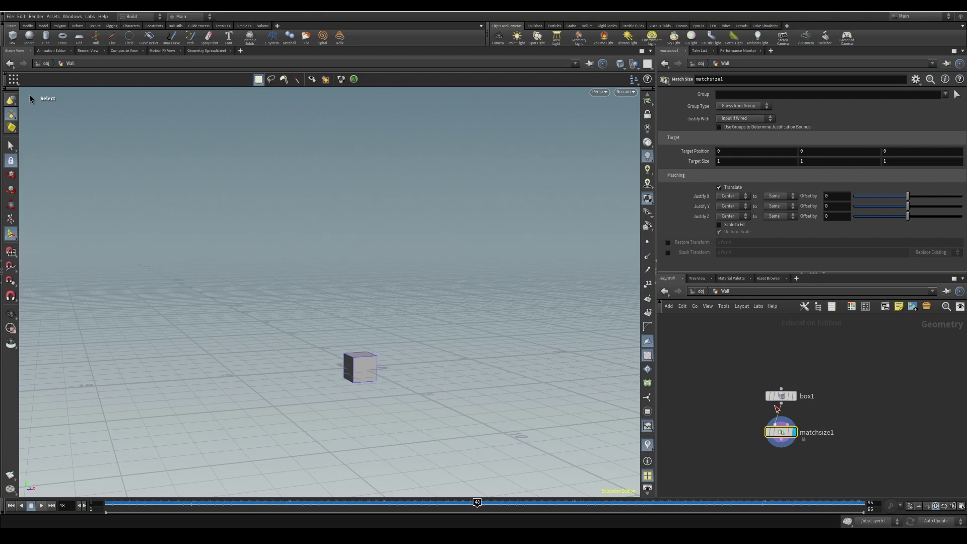
click(729, 207)
click(729, 213)
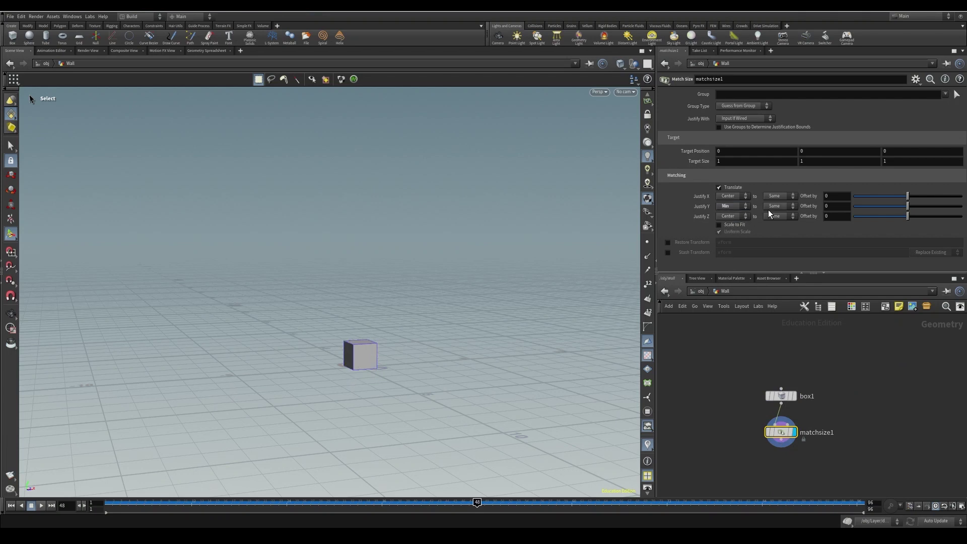
Set the box size to 3 in X, 2 in Y and 0.1 in Z.
click(778, 397)
click(732, 118)
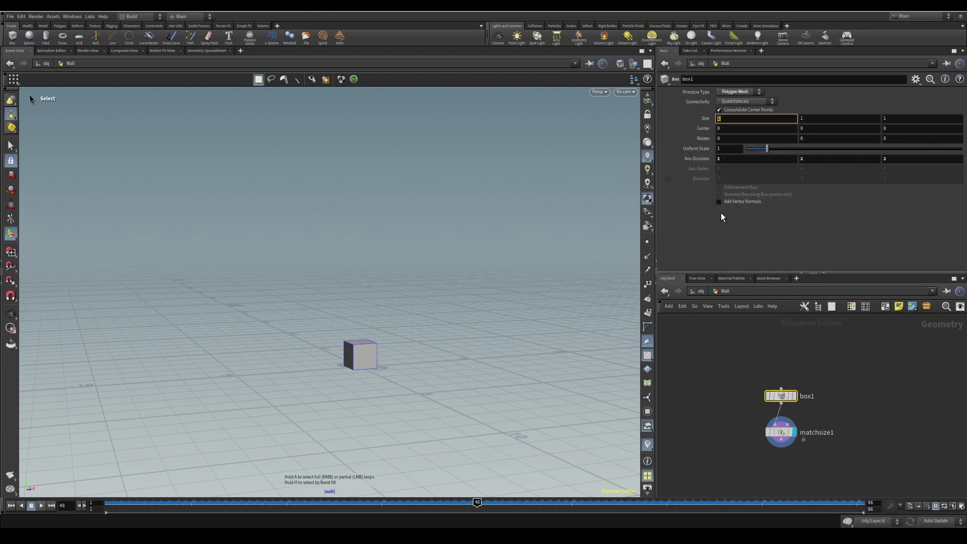
text(3)
click(876, 119)
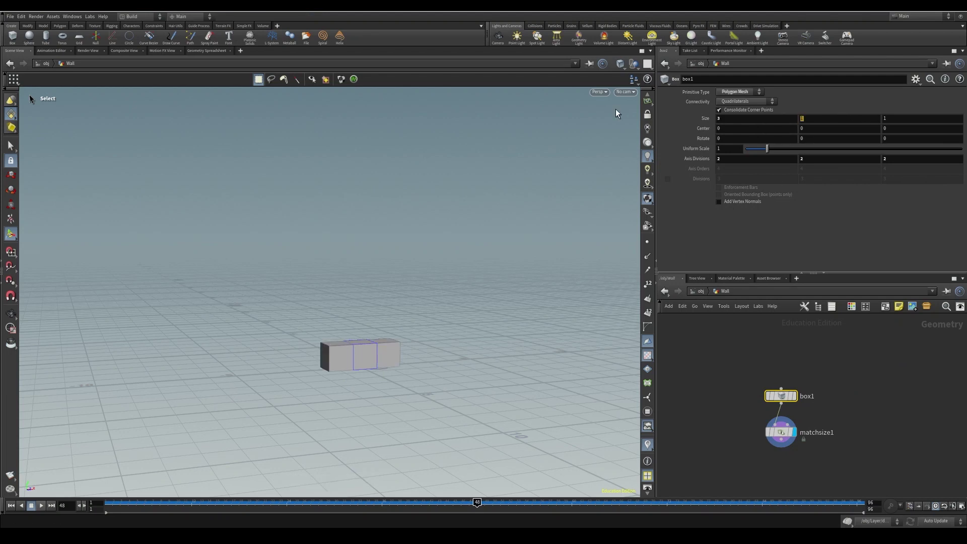
text(2)
key(Tab)
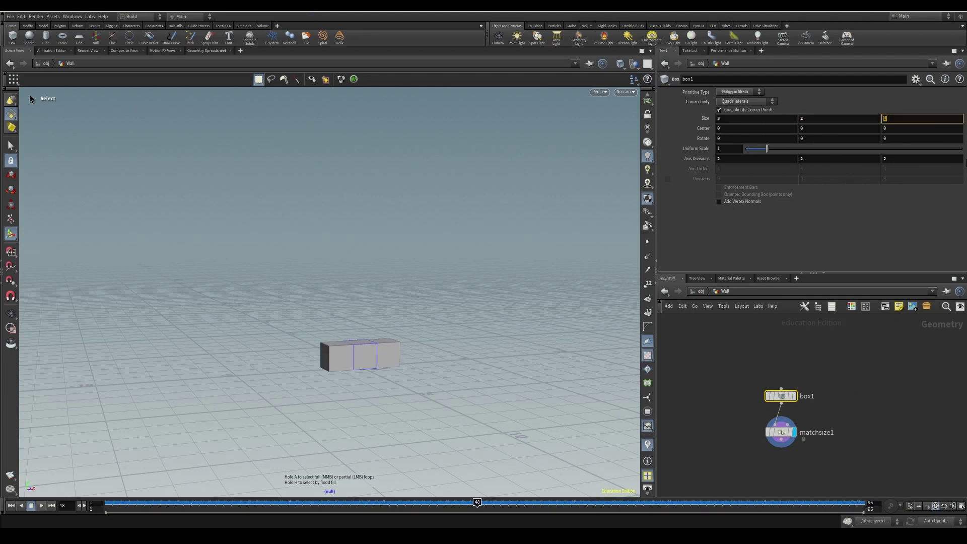
text(.1)
key(Return)
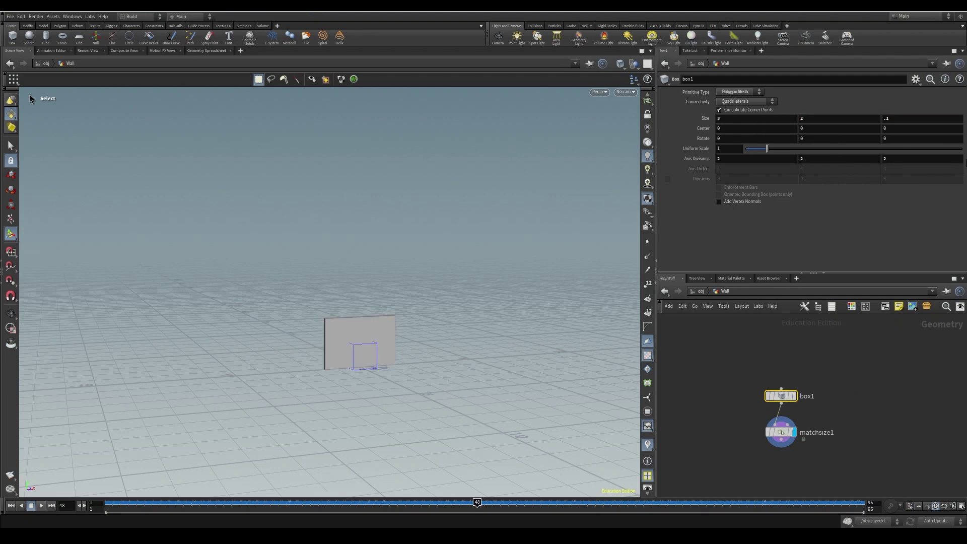
Enlarge the wall box to 5 in X and 3 in Y.
click(751, 119)
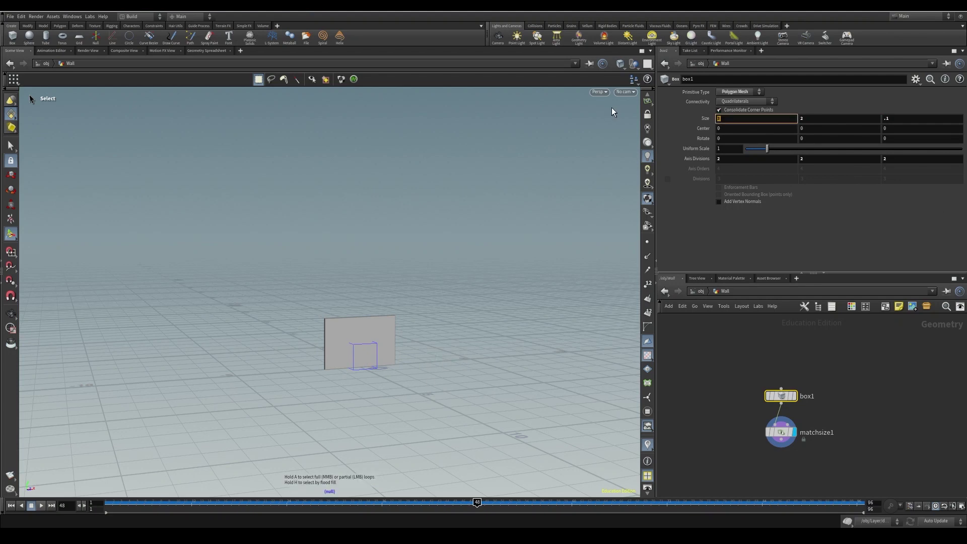
text(5)
key(Tab)
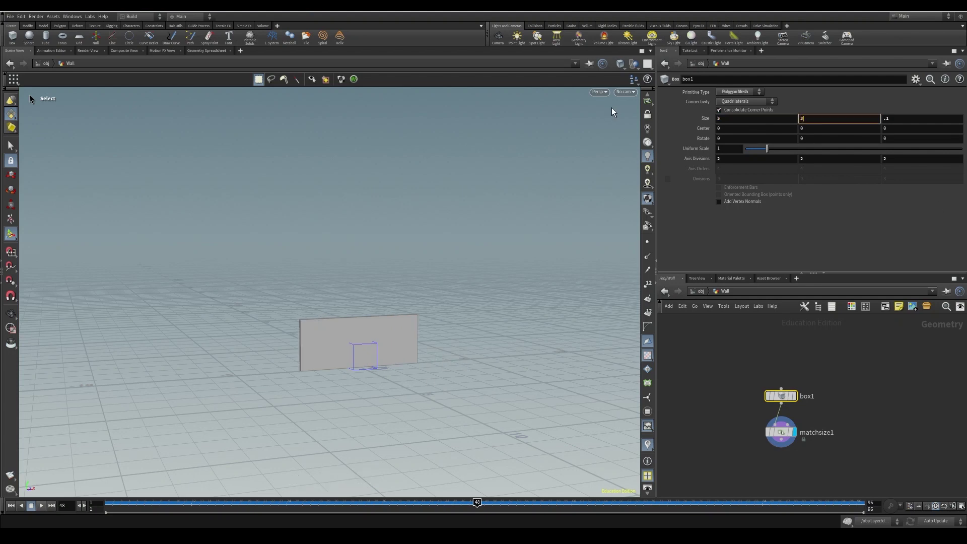
key(Tab)
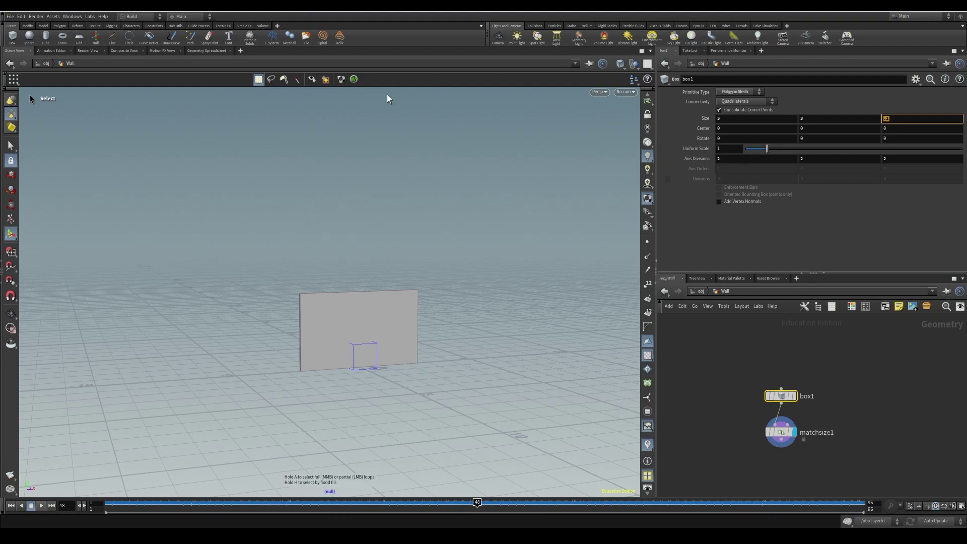
drag(291, 282, 450, 318)
key(Escape)
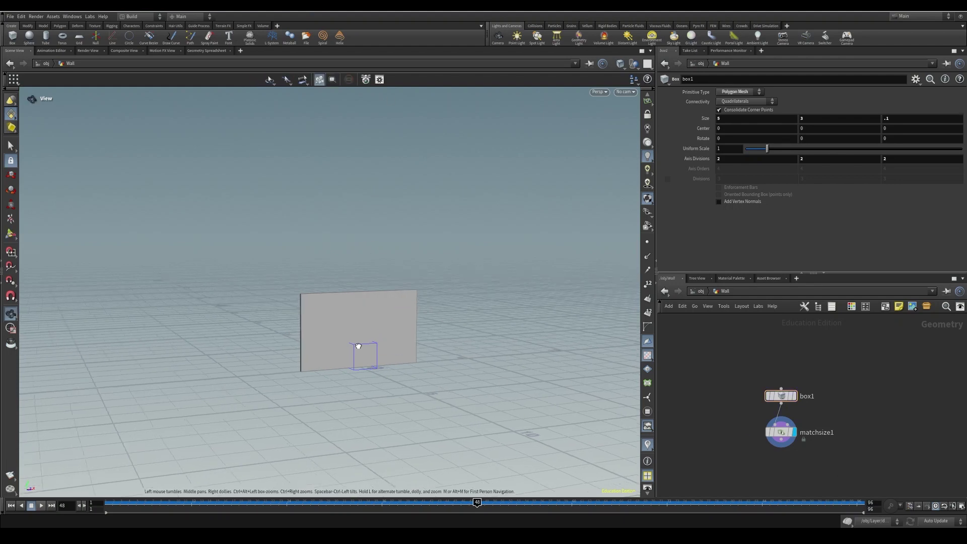
mouse_move(358, 345)
mouse_down()
mouse_move(419, 402)
mouse_move(399, 341)
mouse_move(401, 392)
mouse_move(348, 352)
mouse_up()
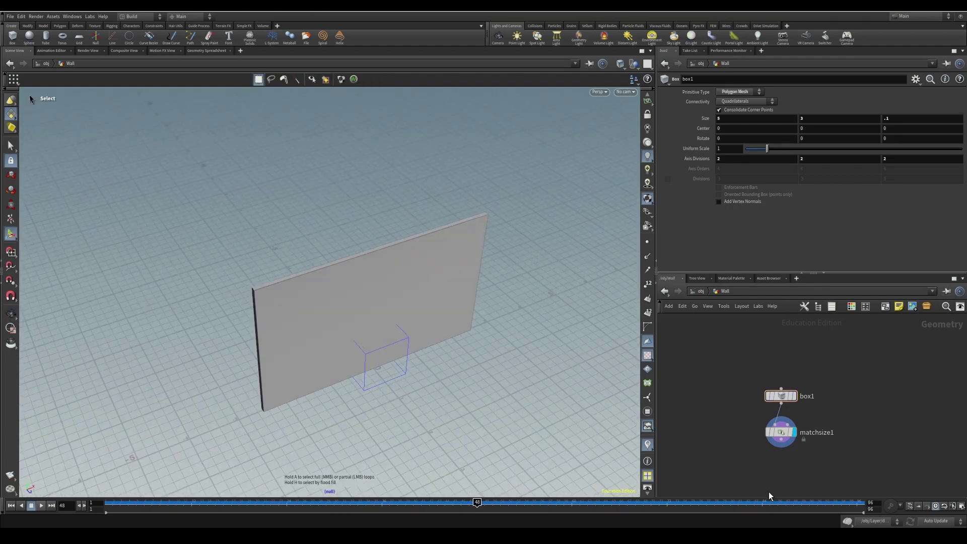
Add an IsoOffset node fed by the Match Size node and display its fog volume.
middle_drag(821, 492, 795, 414)
key(Tab)
text(is)
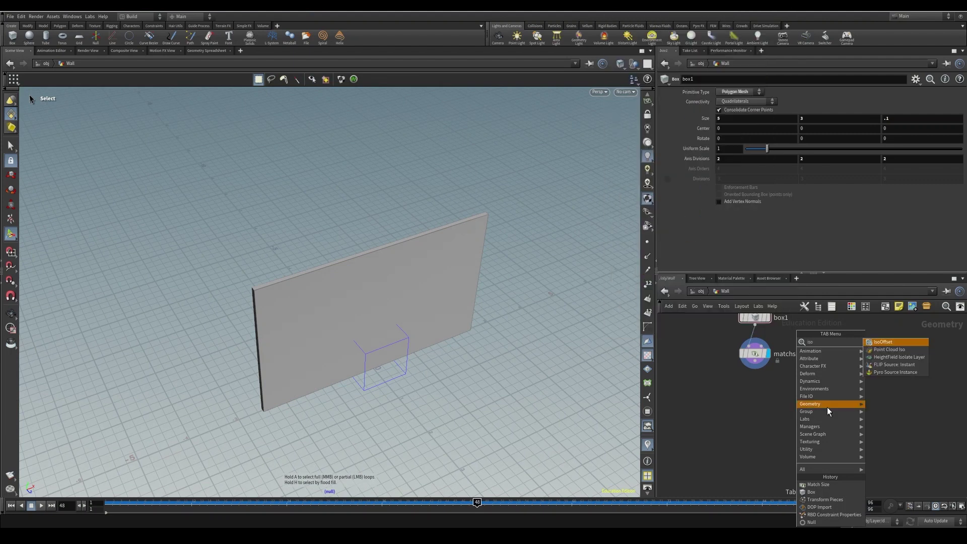
click(887, 342)
click(842, 401)
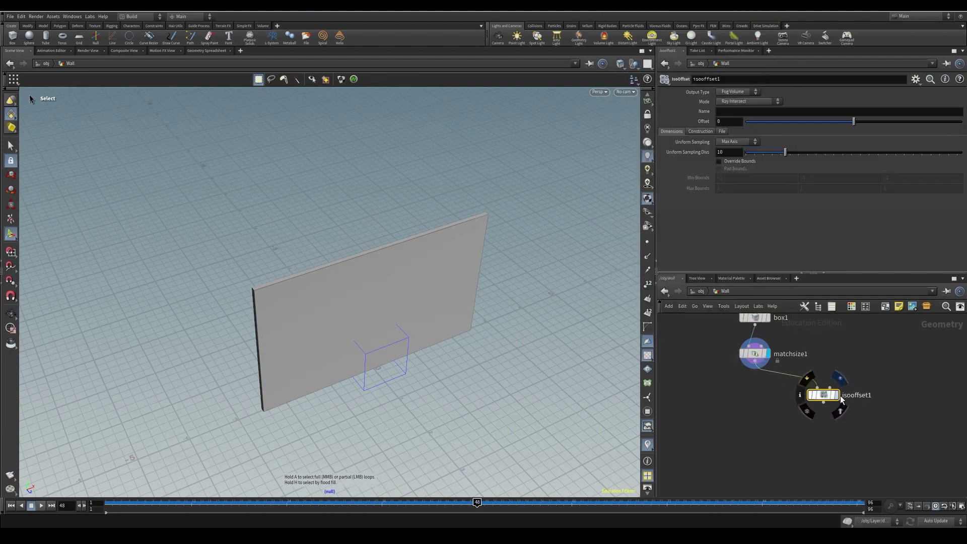
click(836, 395)
drag(831, 396, 831, 417)
Set the IsoOffset's Uniform Sampling Divs to 100.
text(1)
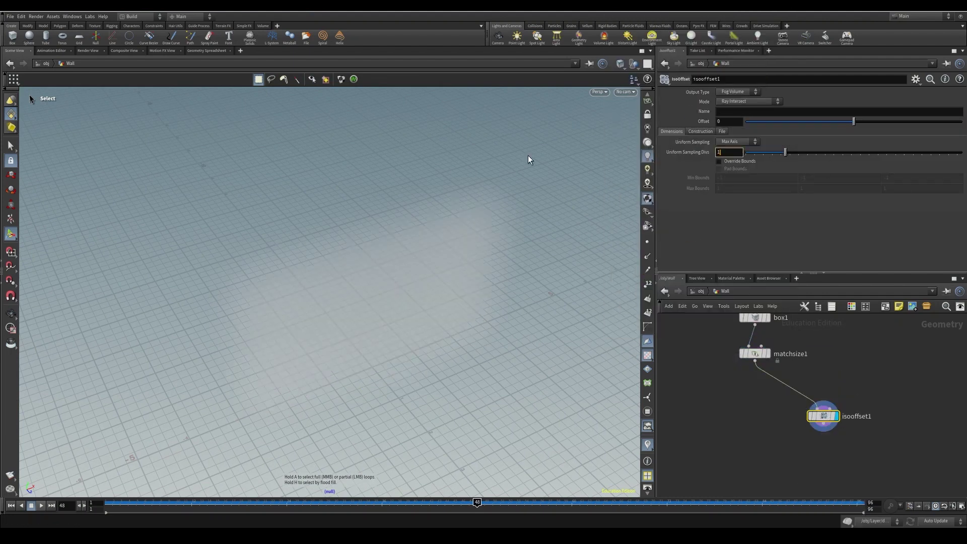
text(00)
key(Return)
Add a Scatter node below the IsoOffset and display the scattered points.
click(836, 482)
key(Tab)
text(scat)
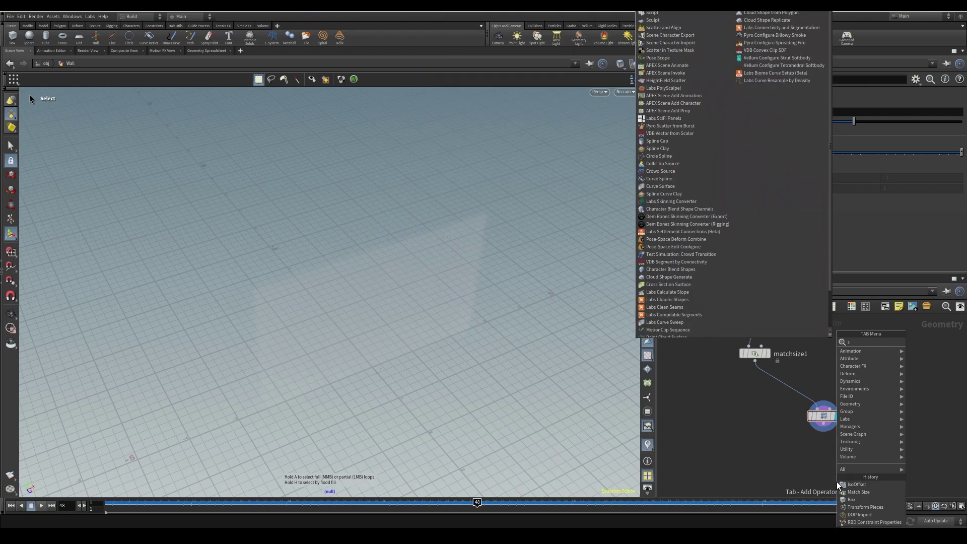
key(Return)
click(826, 455)
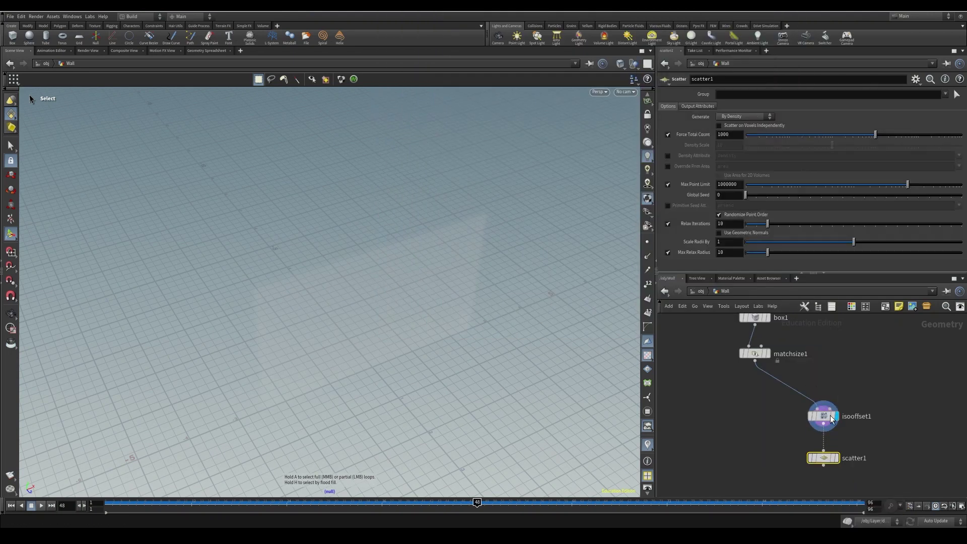
click(835, 457)
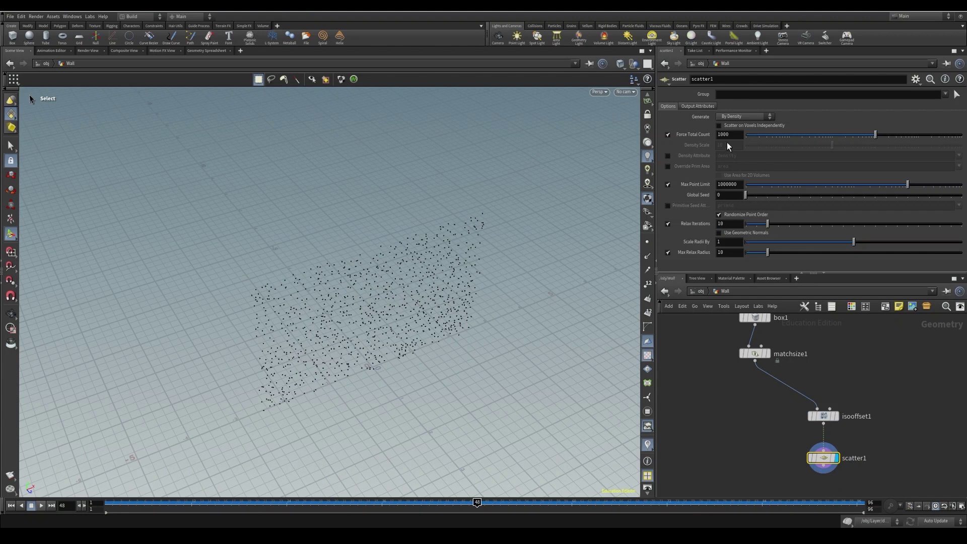
Try a Force Total Count of 25 on the Scatter node and inspect the point distribution.
drag(731, 135, 673, 130)
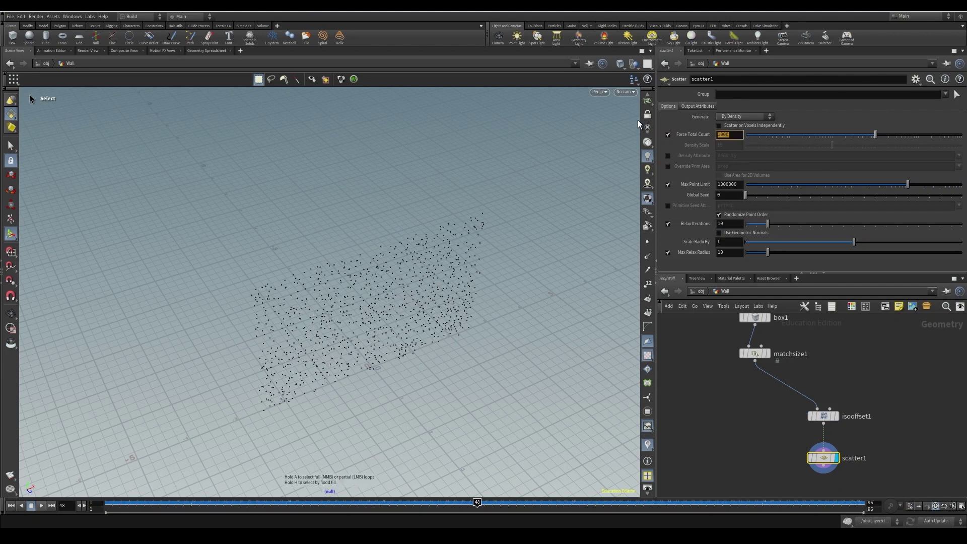
text(25)
key(Return)
key(Escape)
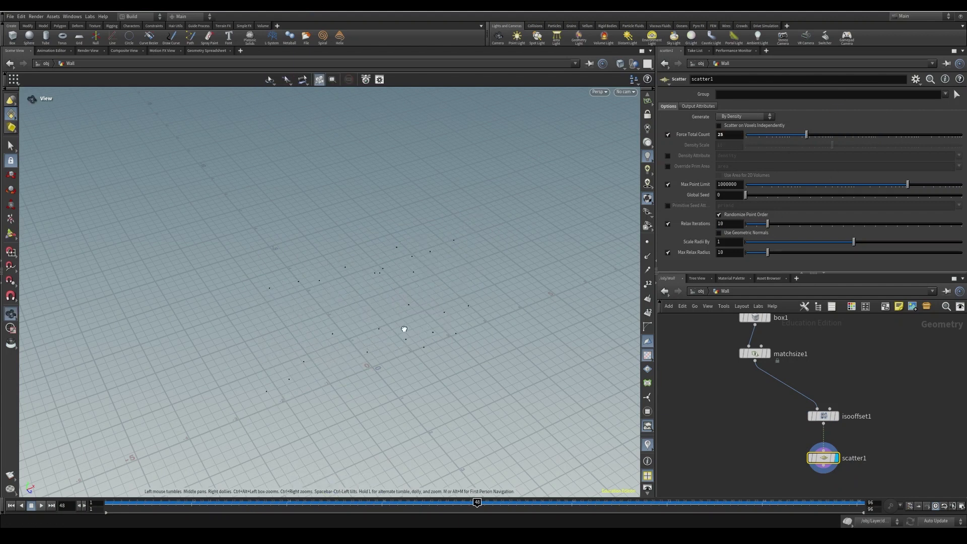
drag(403, 328, 379, 292)
Set the Scatter node's Force Total Count to 50.
text(s50)
key(Return)
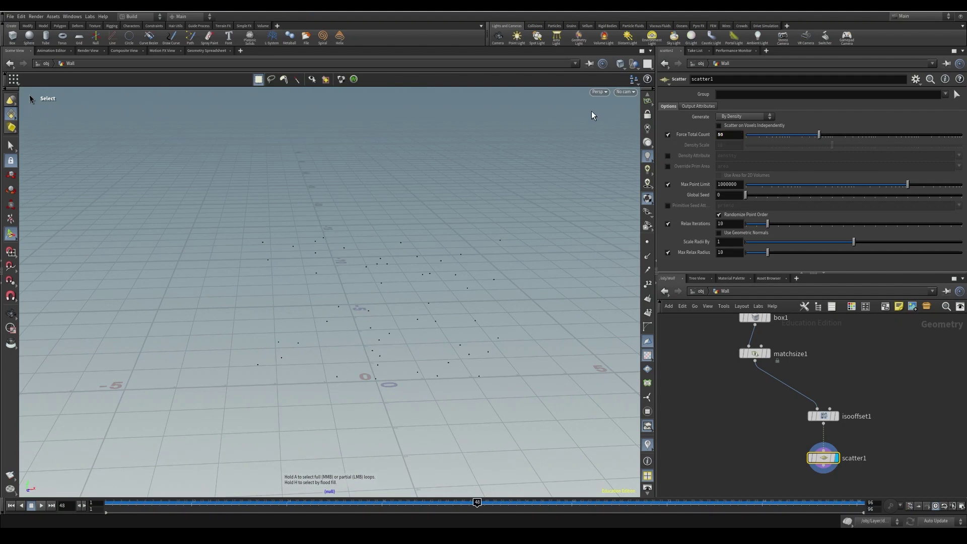
key(Escape)
drag(375, 385, 427, 362)
Add an RBD Material Fracture node in the network below matchsize1, left of scatter1.
middle_drag(890, 451, 907, 430)
key(s)
key(Tab)
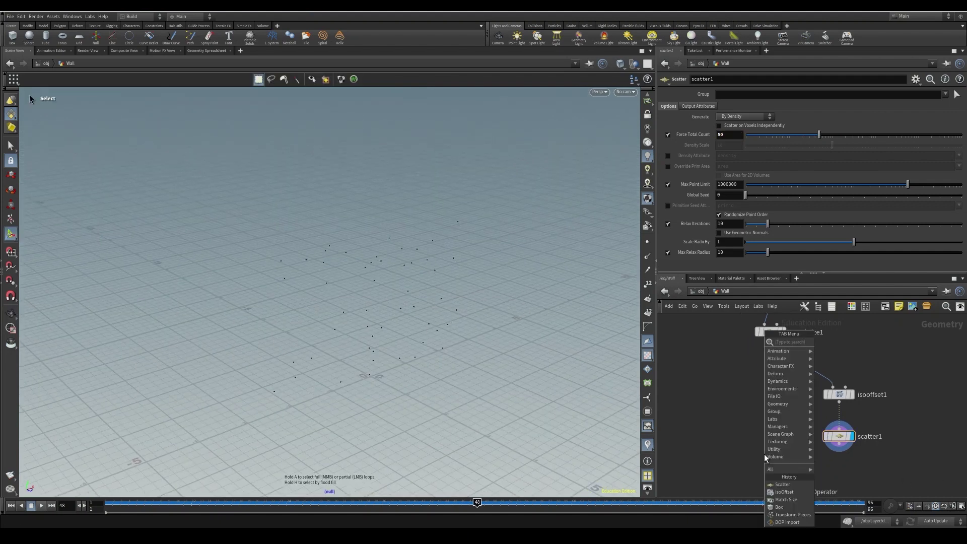
text(rbd mater)
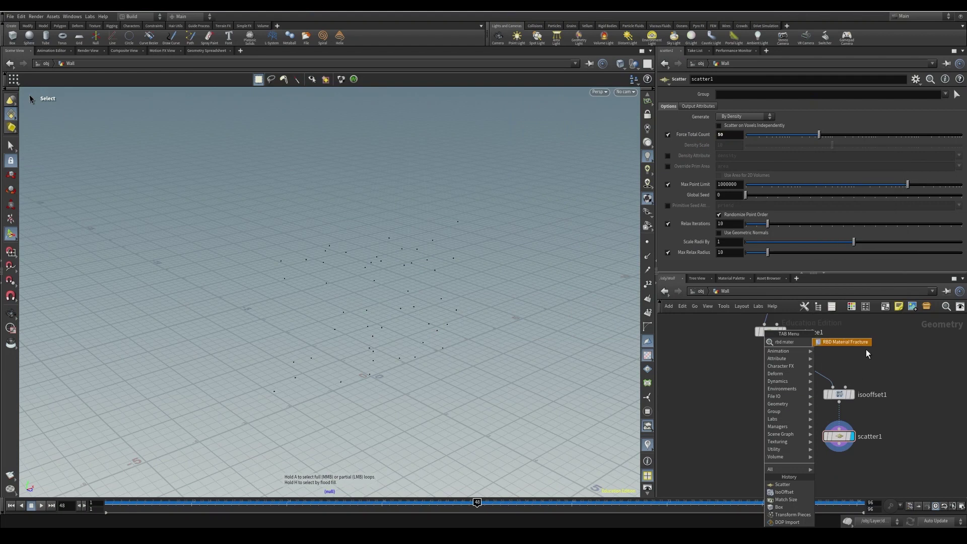
click(841, 342)
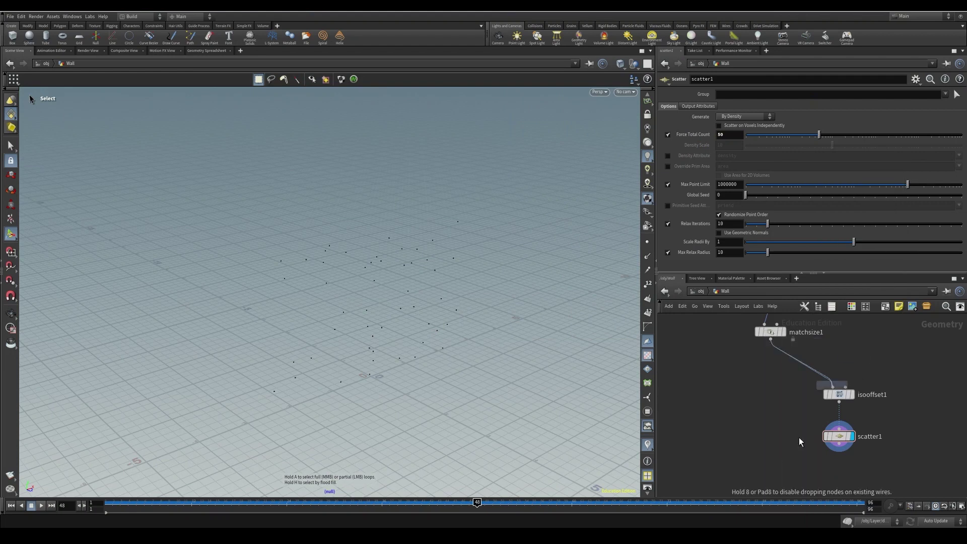
click(768, 462)
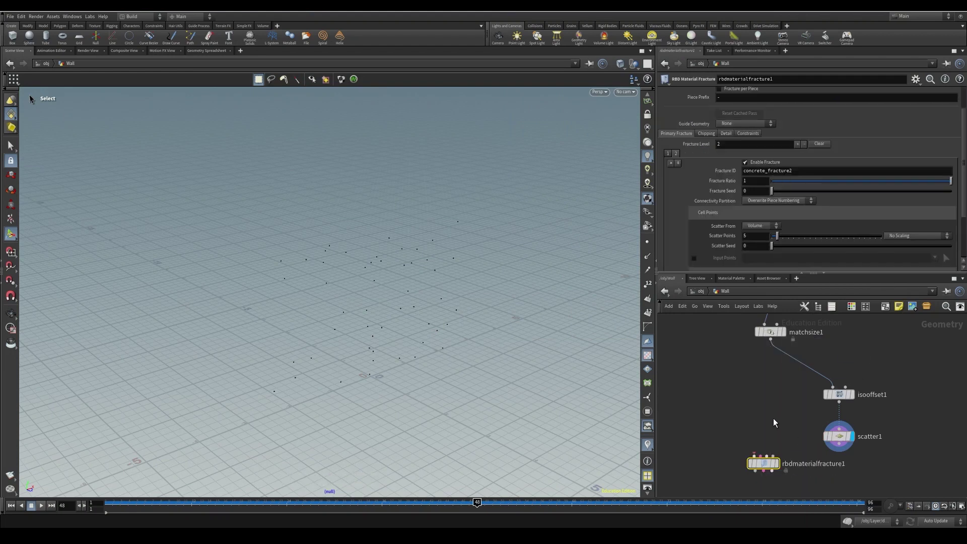
middle_drag(773, 418, 787, 378)
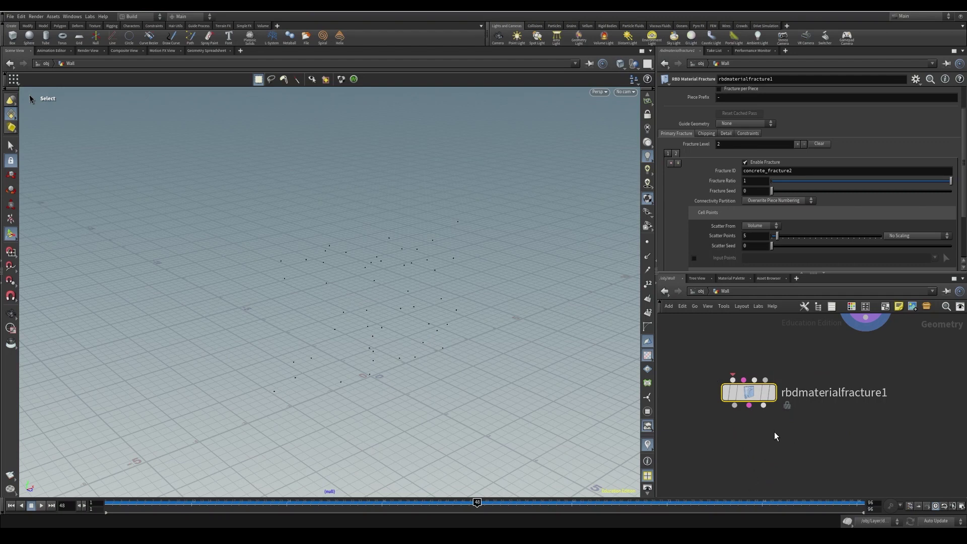
scroll(774, 431, up, 3)
middle_drag(720, 352, 669, 370)
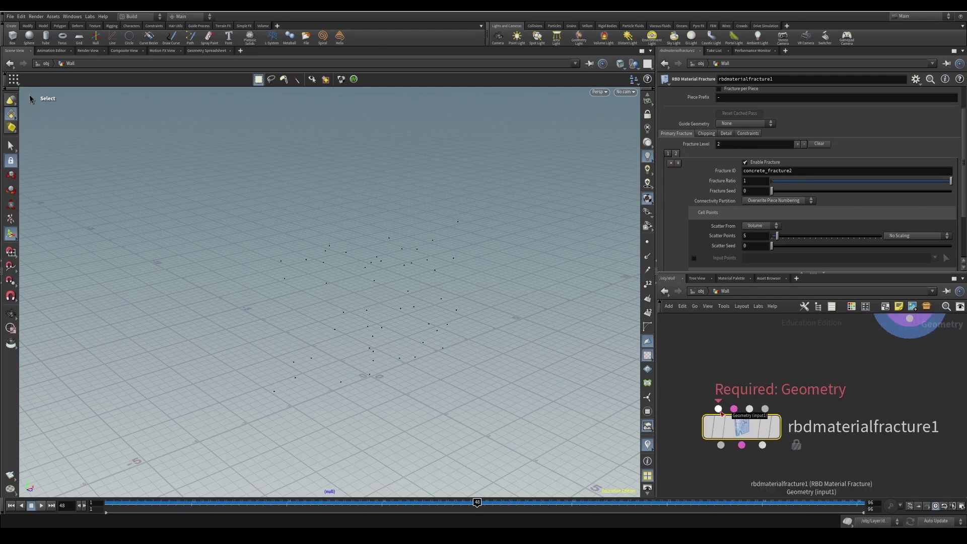
Connect matchsize1 to the Geometry input of the RBD Material Fracture node and check its Constraint and Proxy Geometry inputs.
scroll(750, 360, down, 3)
middle_drag(778, 364, 778, 513)
scroll(743, 424, down, 1)
middle_drag(743, 424, 749, 352)
scroll(736, 443, up, 4)
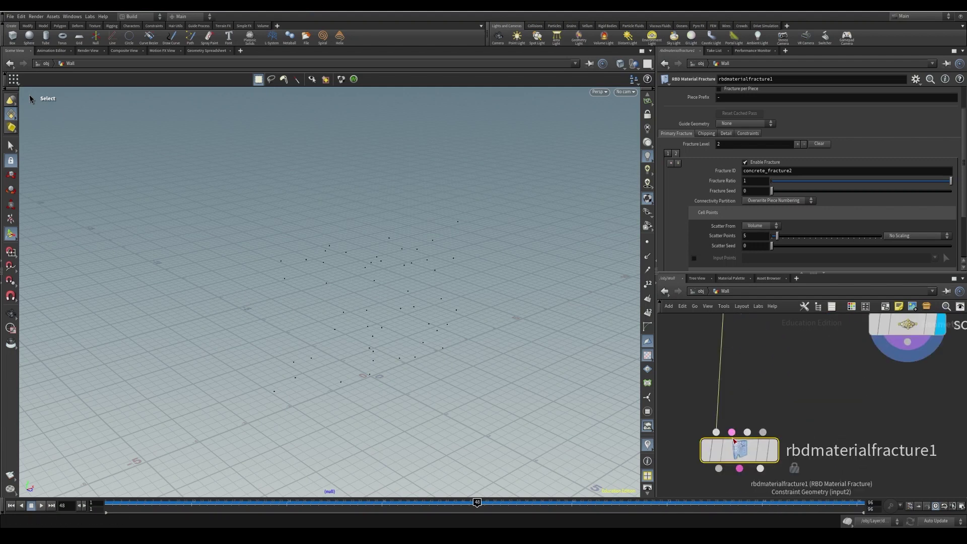
mouse_move(750, 443)
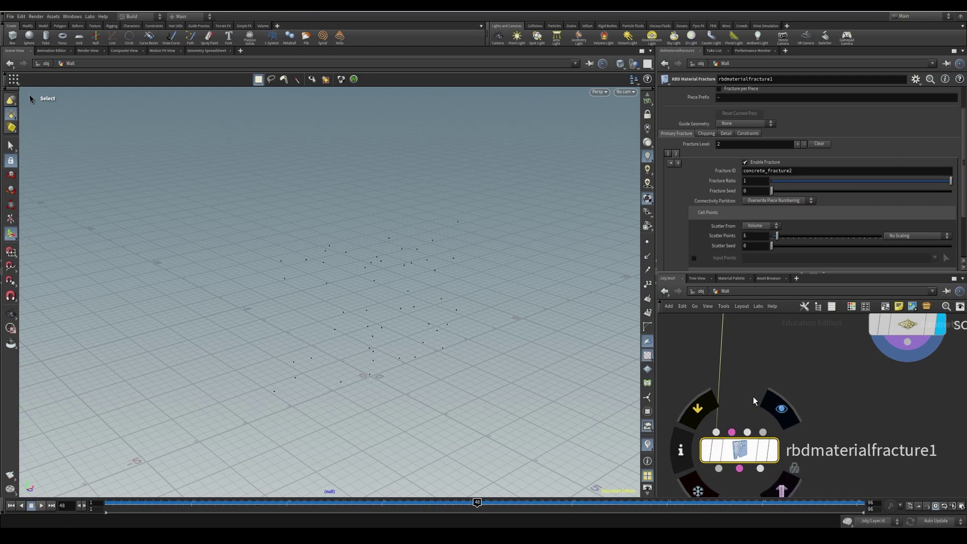
scroll(756, 395, down, 4)
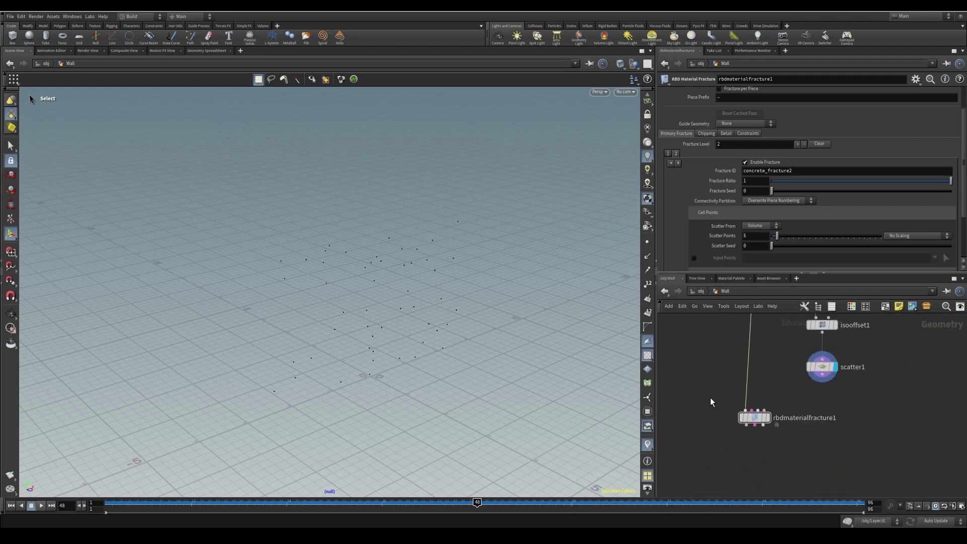
Add a Voronoi Fracture node beside the RBD Material Fracture node to compare their inputs.
key(Tab)
text(vor)
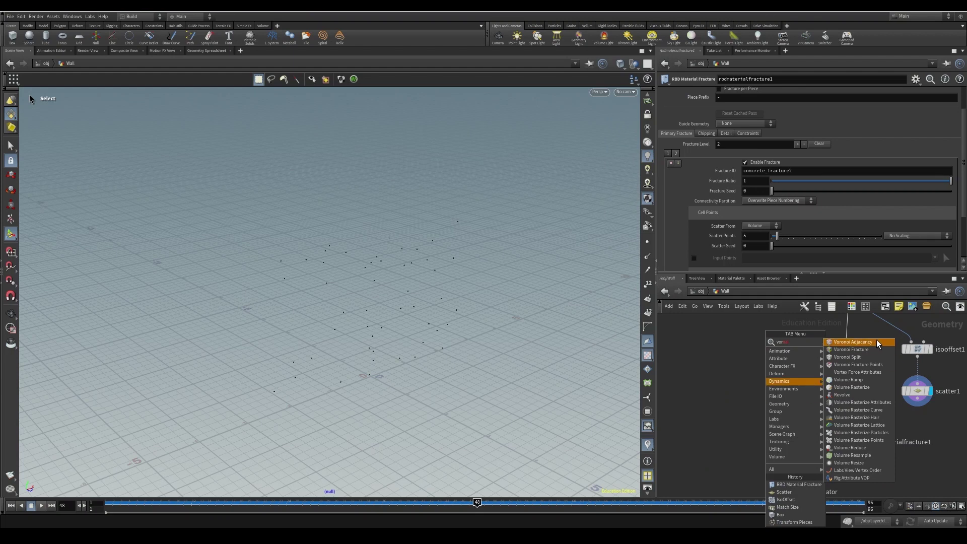
click(851, 349)
click(750, 388)
scroll(763, 418, up, 3)
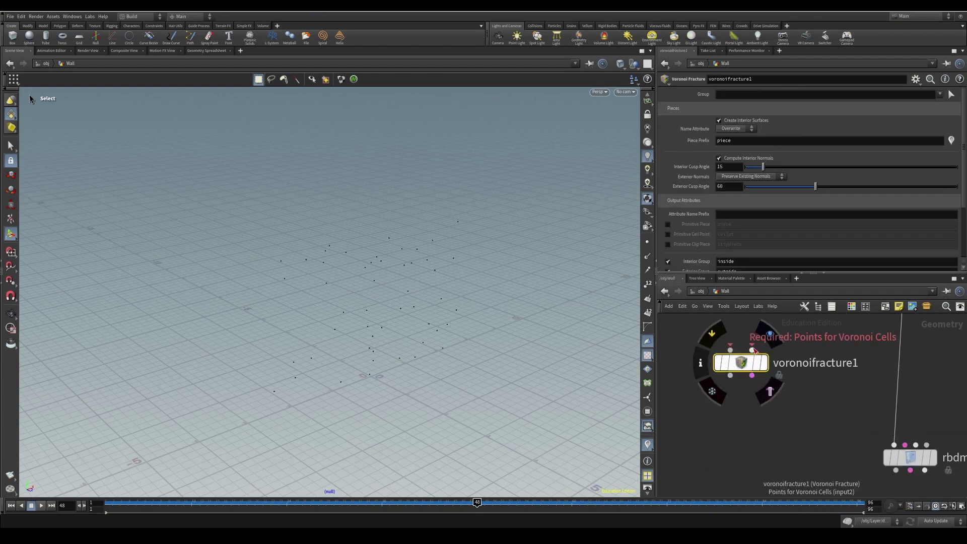
Examine the RBD Material Fracture node's constraint, proxy geometry and extra Voronoi points inputs.
middle_drag(867, 448, 789, 445)
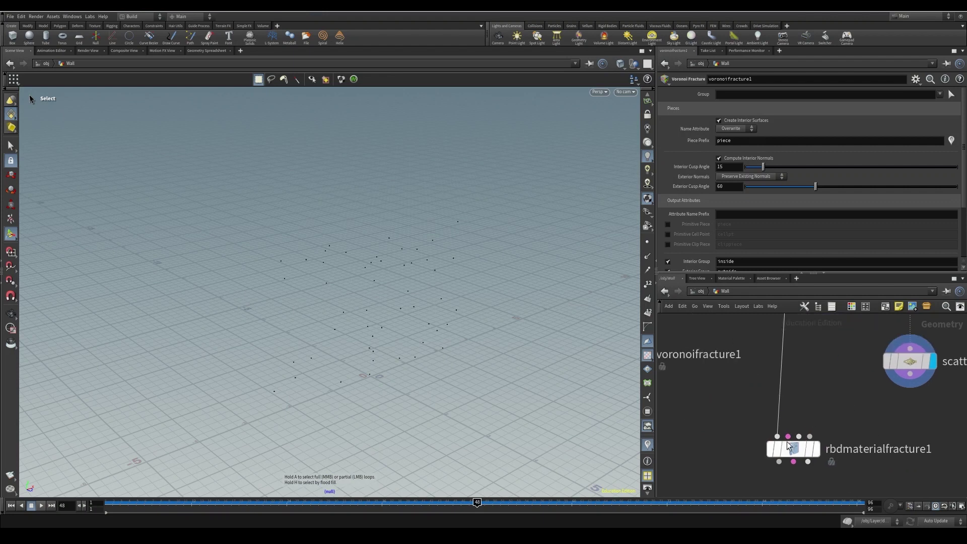
middle_drag(826, 408, 820, 377)
scroll(847, 374, down, 5)
scroll(812, 391, up, 4)
mouse_move(810, 387)
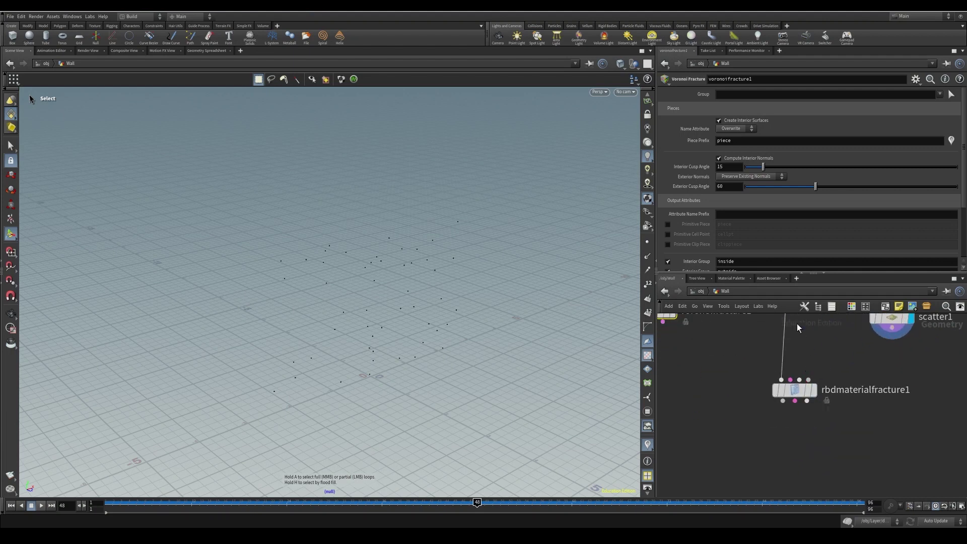
middle_drag(792, 318, 758, 327)
scroll(759, 353, up, 3)
mouse_move(738, 374)
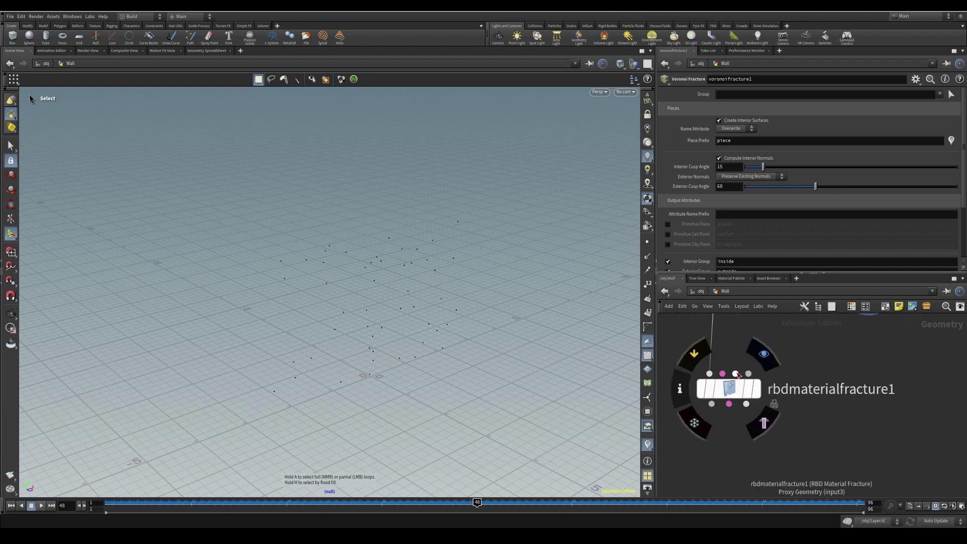
middle_drag(738, 370, 801, 427)
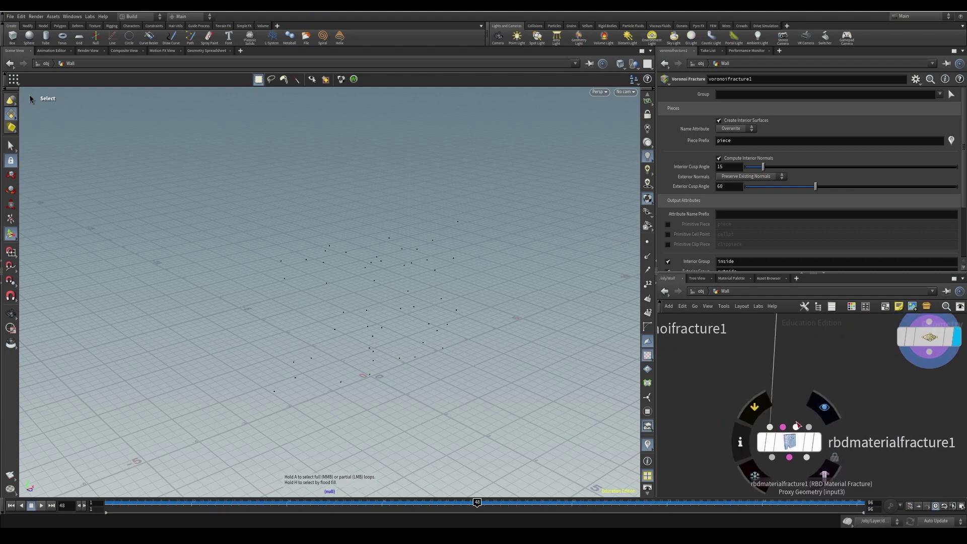
middle_drag(810, 387, 796, 358)
middle_drag(864, 340, 835, 409)
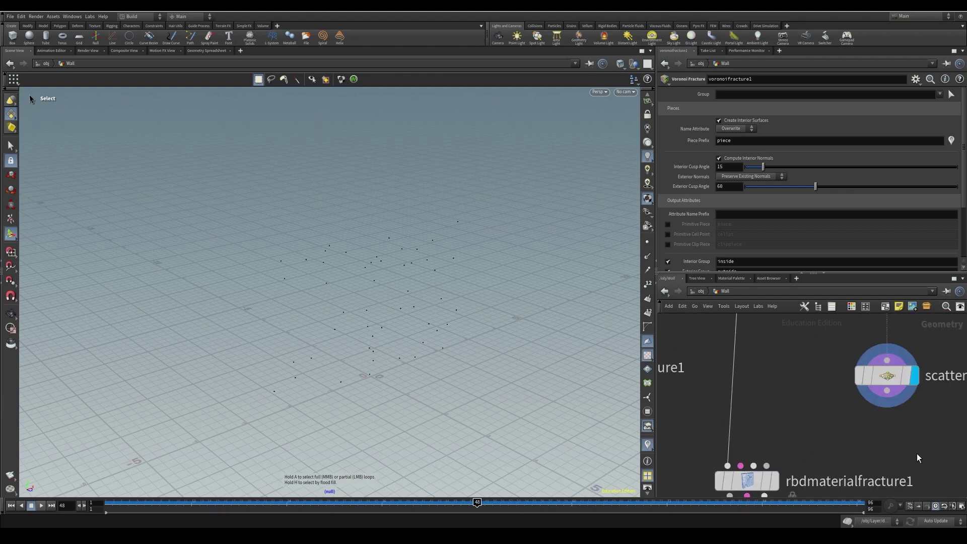
scroll(826, 420, down, 2)
middle_drag(922, 439, 857, 439)
scroll(826, 421, down, 1)
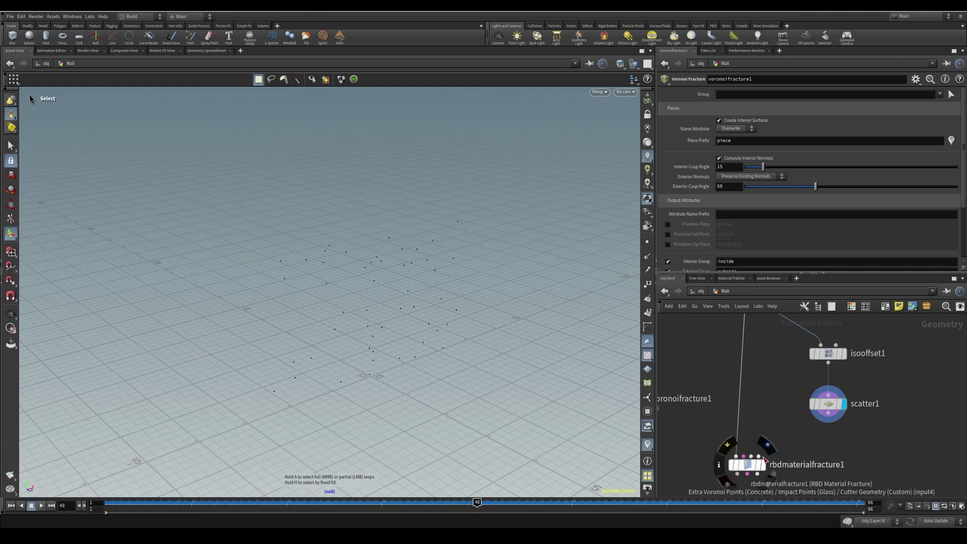
Connect scatter1 to the RBD Material Fracture's Extra Voronoi Points input and enable Input Points in its Cell Points settings.
click(760, 461)
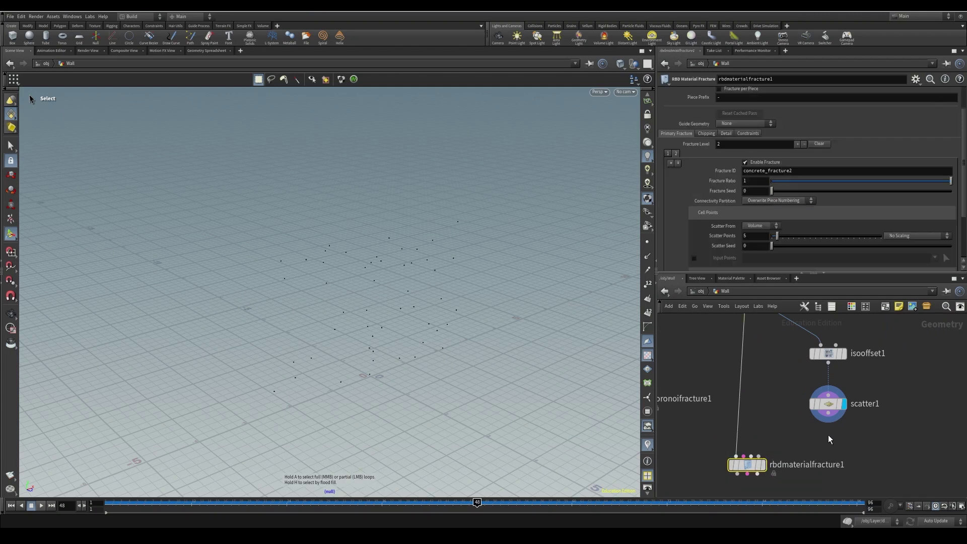
drag(827, 412, 759, 456)
mouse_move(751, 471)
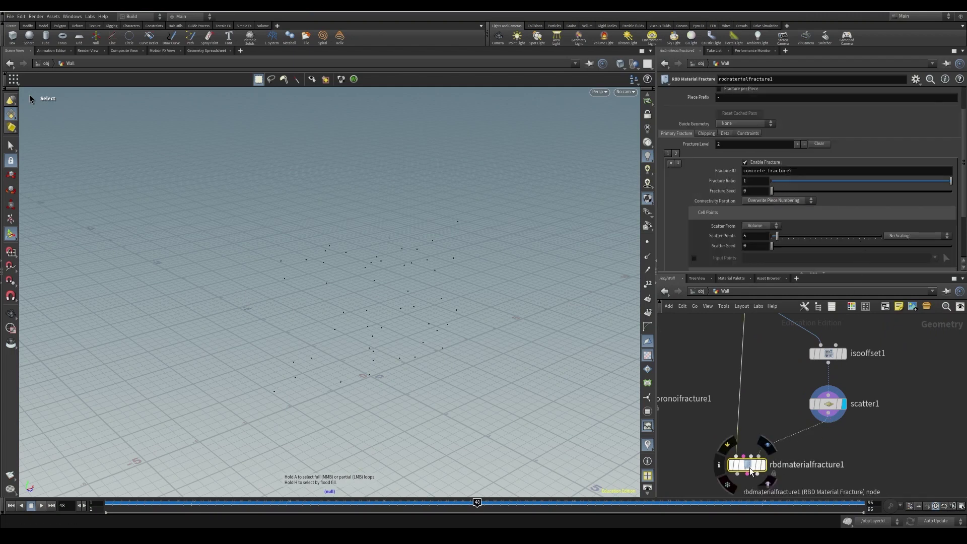
scroll(789, 213, down, 2)
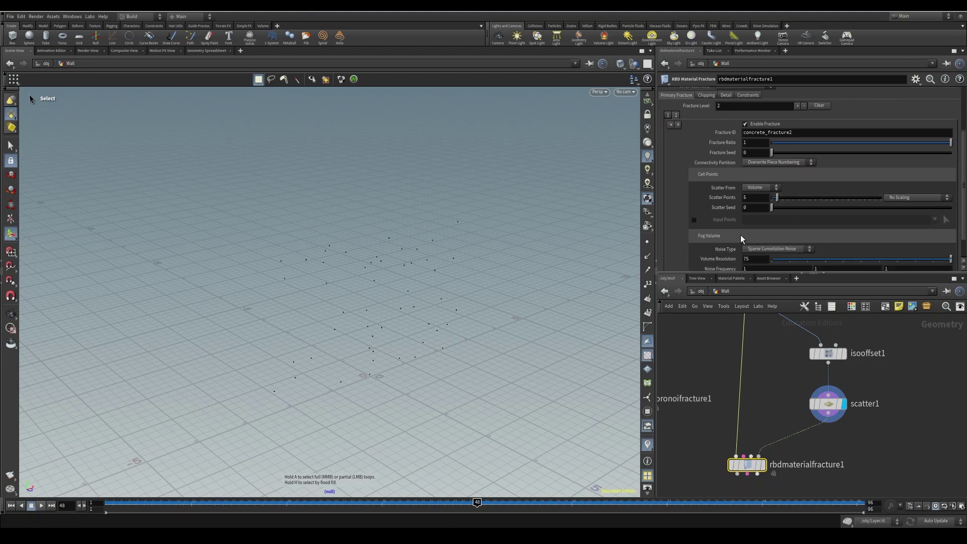
click(699, 220)
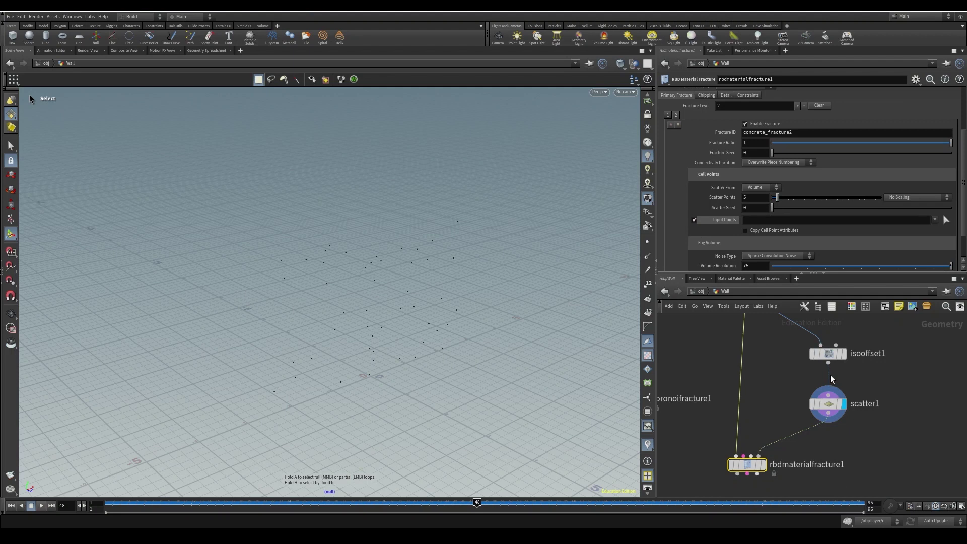
Review the RBD Material Fracture's Input Points setting and the available Material Type options.
mouse_move(737, 469)
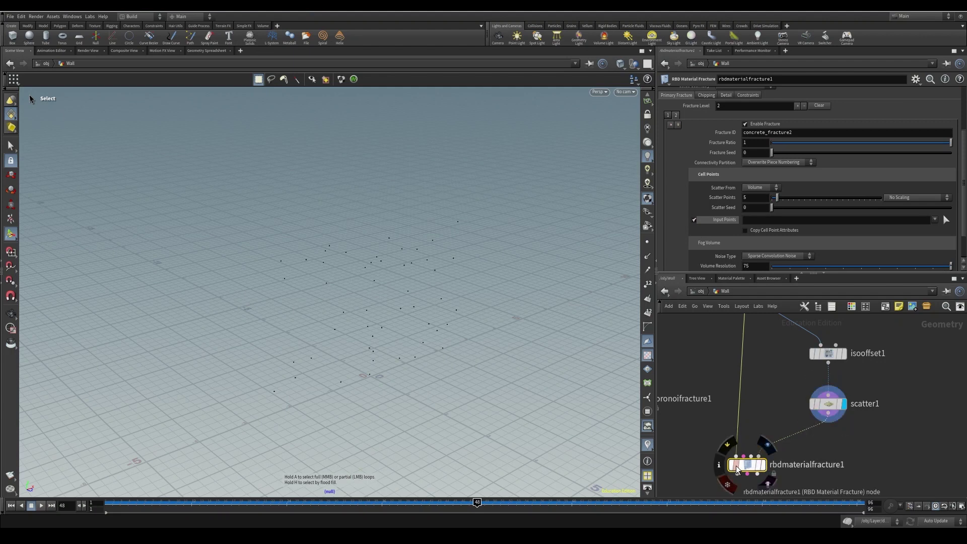
scroll(778, 191, up, 5)
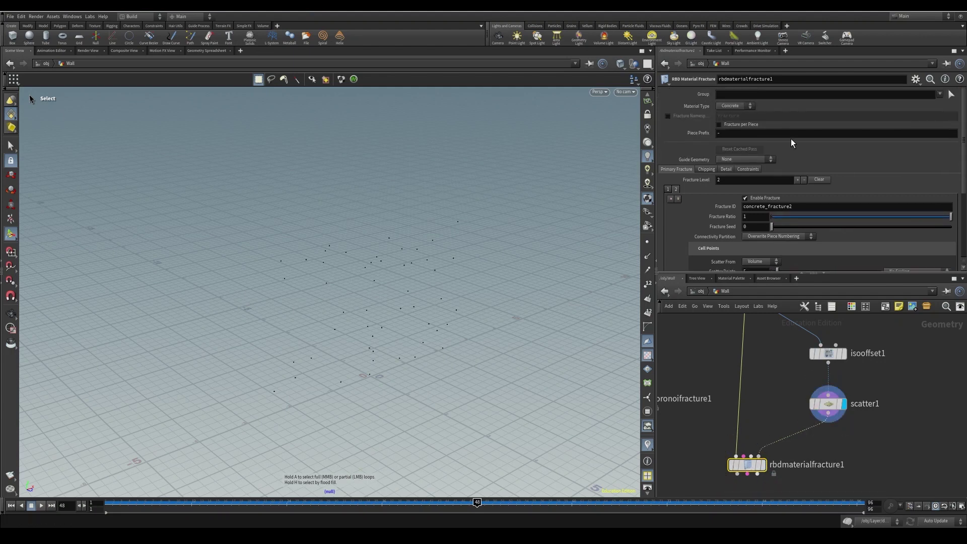
scroll(791, 143, down, 4)
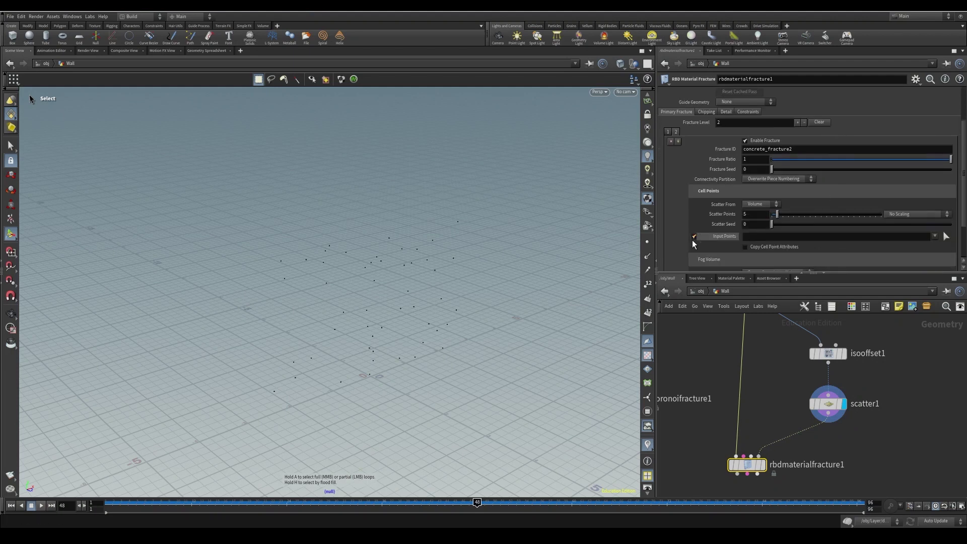
scroll(745, 231, up, 4)
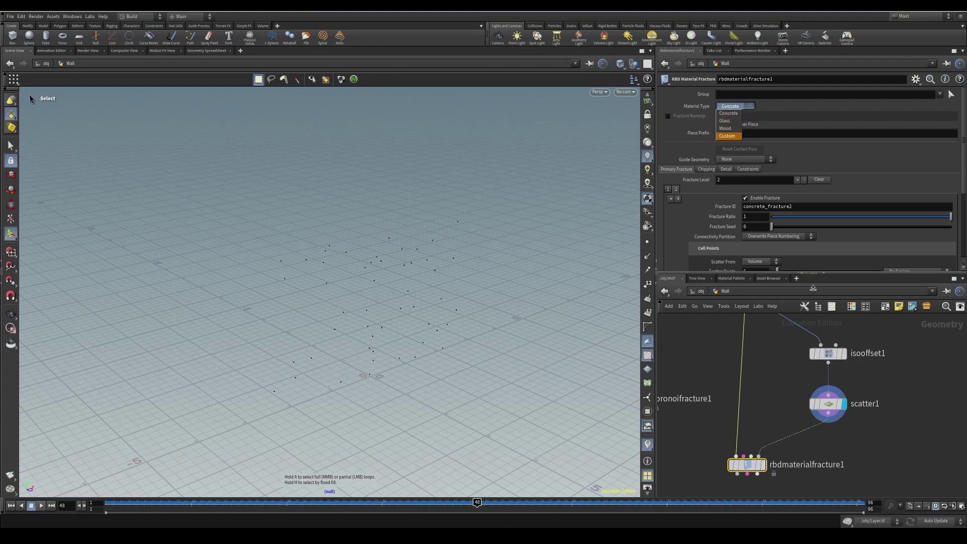
click(895, 384)
Display the RBD Material Fracture result at frame 1 and inspect the crack pattern on the wall.
middle_drag(800, 438, 811, 387)
drag(757, 413, 765, 412)
middle_drag(862, 336, 844, 389)
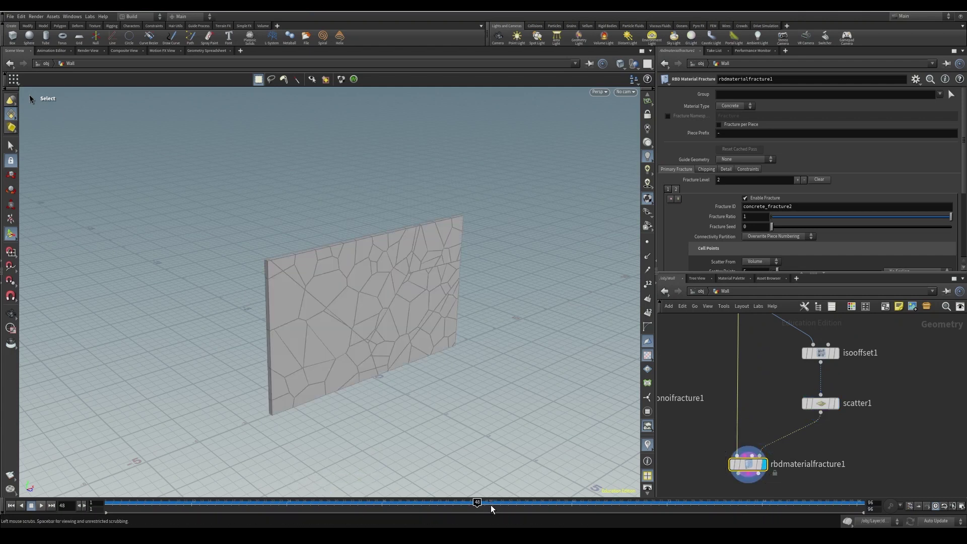
click(104, 502)
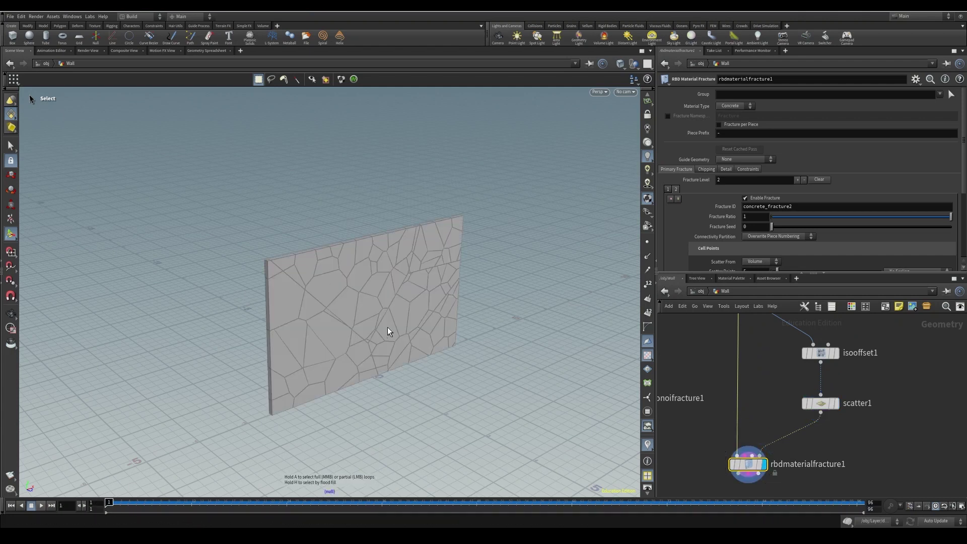
key(Escape)
drag(373, 333, 345, 319)
right_drag(401, 309, 518, 345)
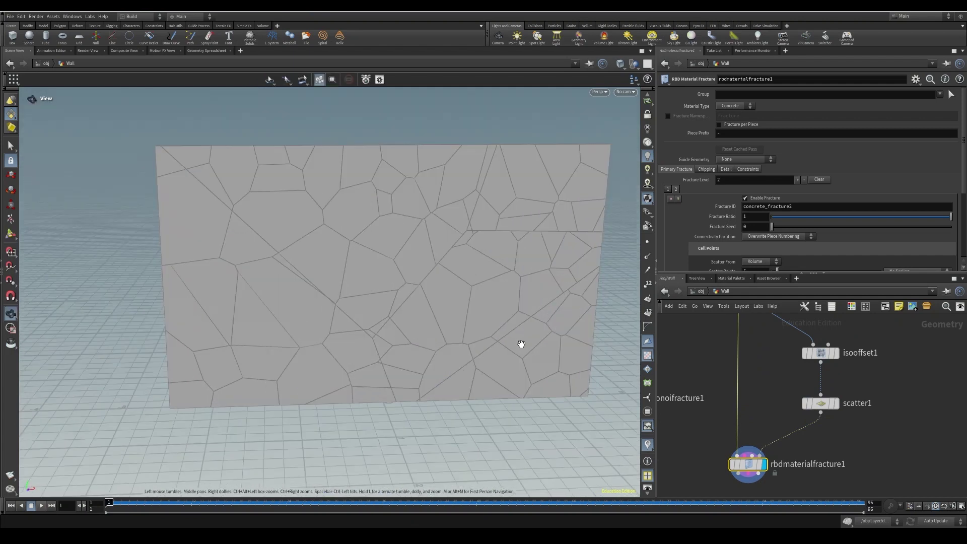
key(s)
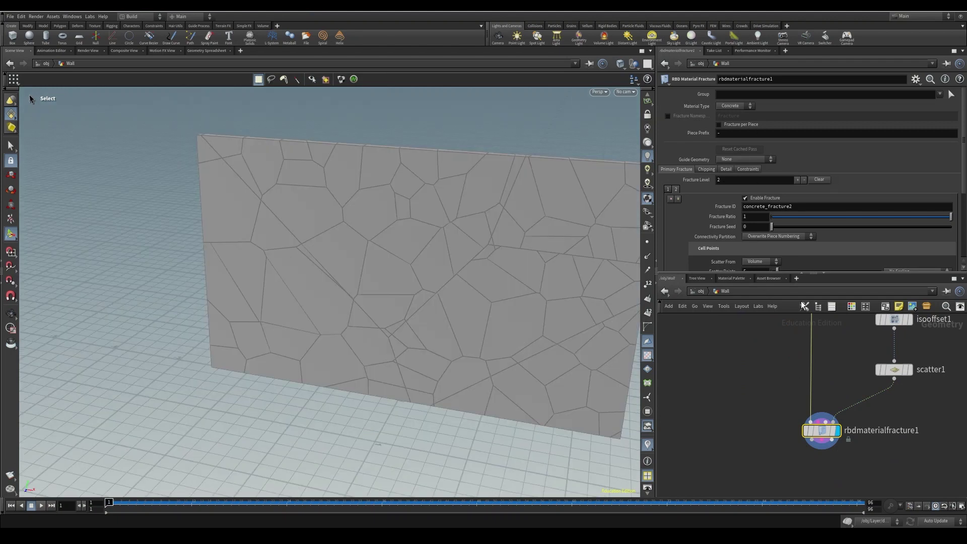
Add an RBD Exploded View fed by the RBD Material Fracture and an Exploded View fed by the Voronoi Fracture.
scroll(820, 217, down, 4)
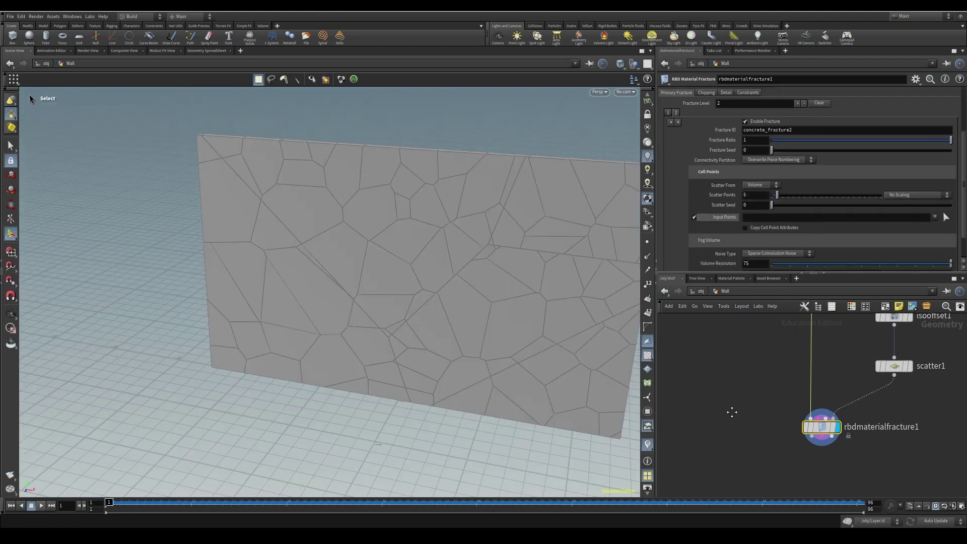
middle_drag(731, 432, 747, 343)
key(Tab)
text(rbd explo)
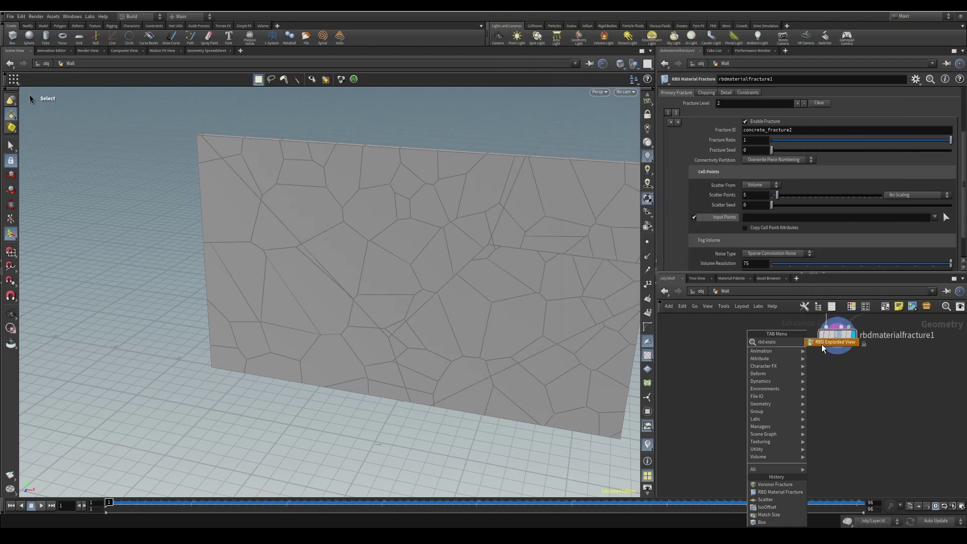
click(821, 343)
click(844, 378)
drag(844, 377, 712, 378)
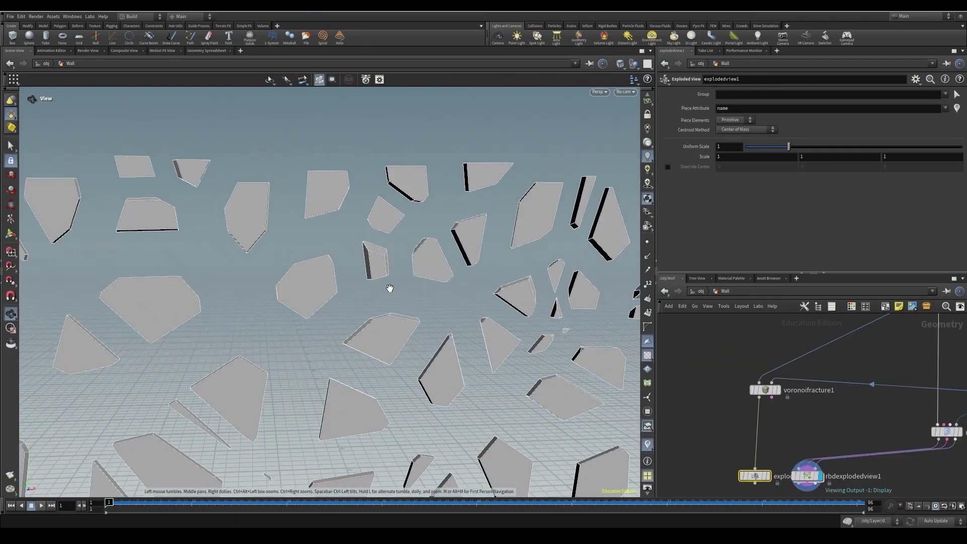
Compare the exploded pieces of the RBD Material Fracture with those of the Voronoi Fracture.
drag(389, 287, 533, 201)
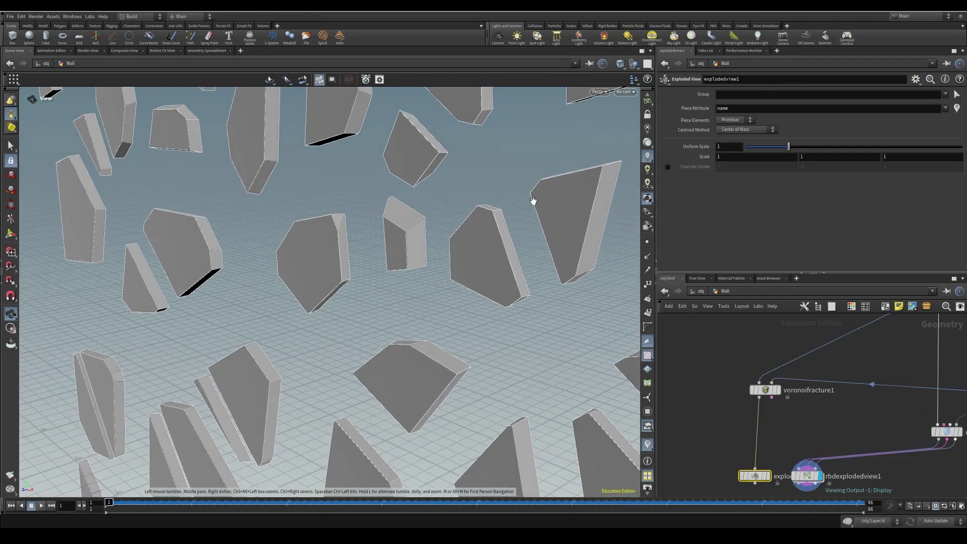
click(774, 491)
right_drag(496, 317, 358, 312)
drag(358, 312, 479, 317)
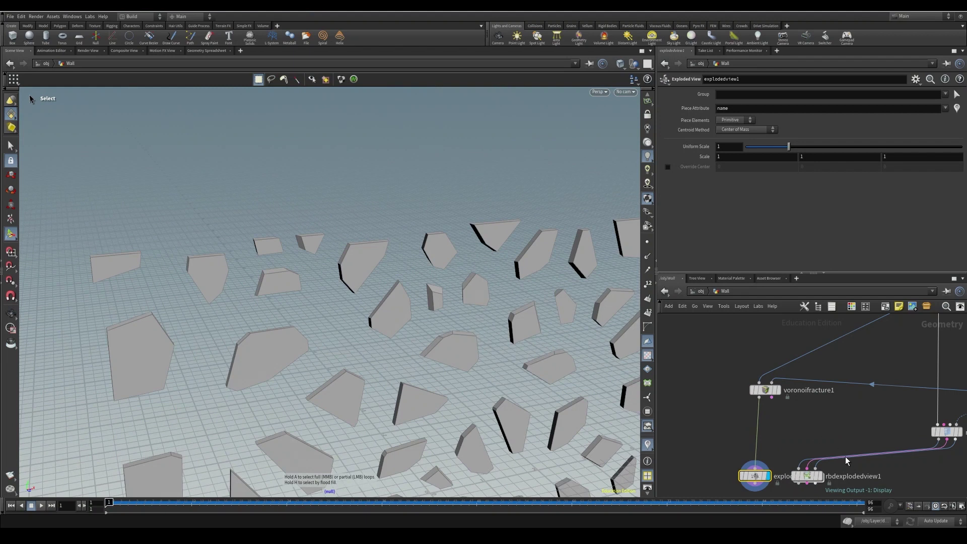
click(821, 478)
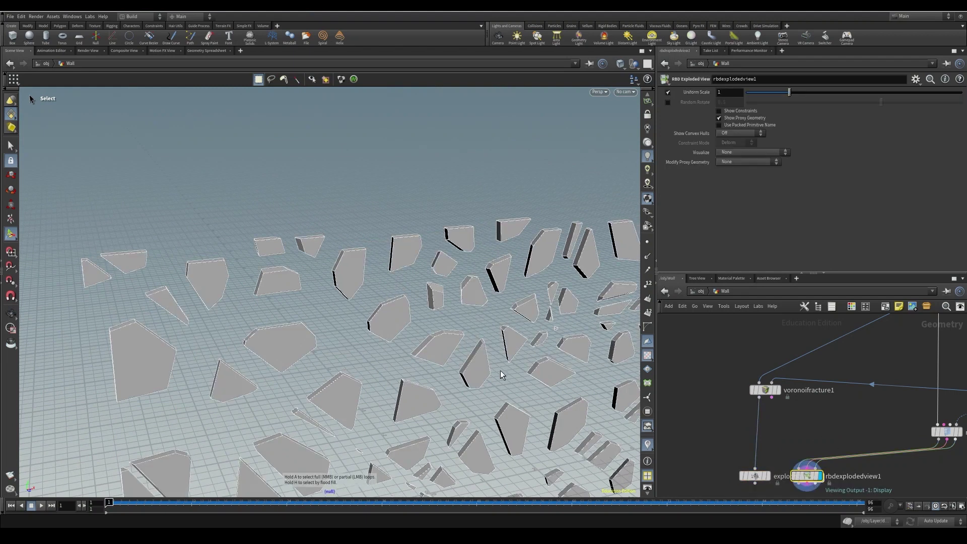
Compare the RBD Material Fracture's Constraints settings with the parameters of the Voronoi Fracture.
middle_drag(946, 471, 866, 445)
click(879, 402)
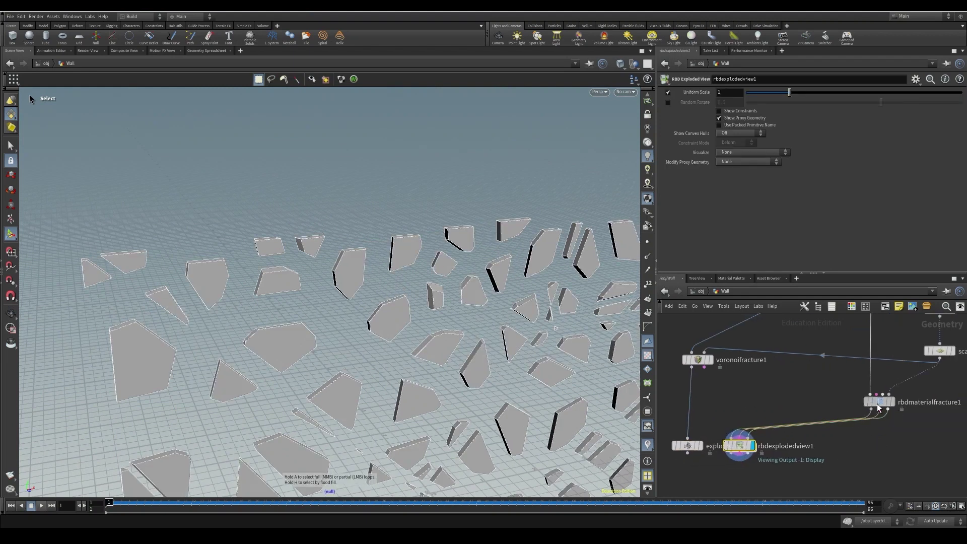
scroll(731, 241, up, 4)
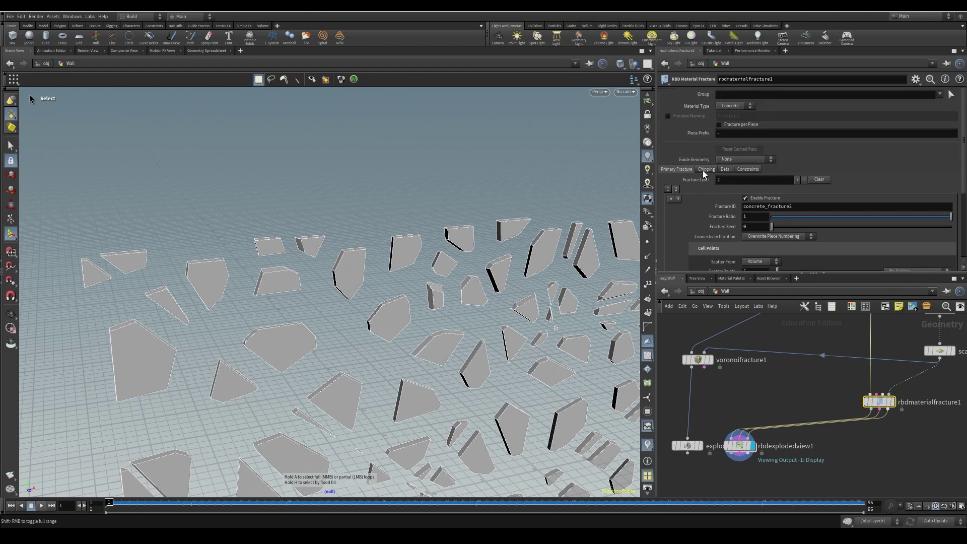
click(746, 169)
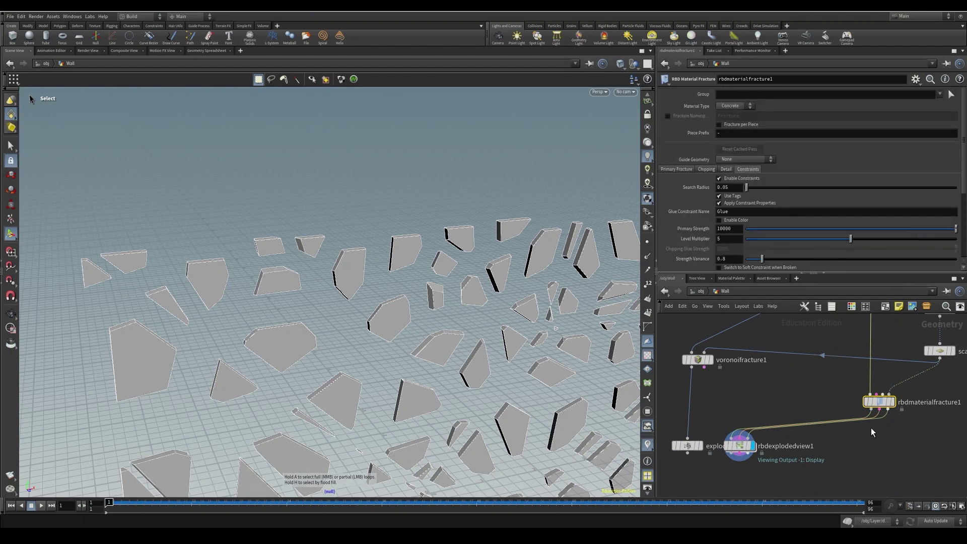
click(698, 359)
scroll(796, 184, down, 5)
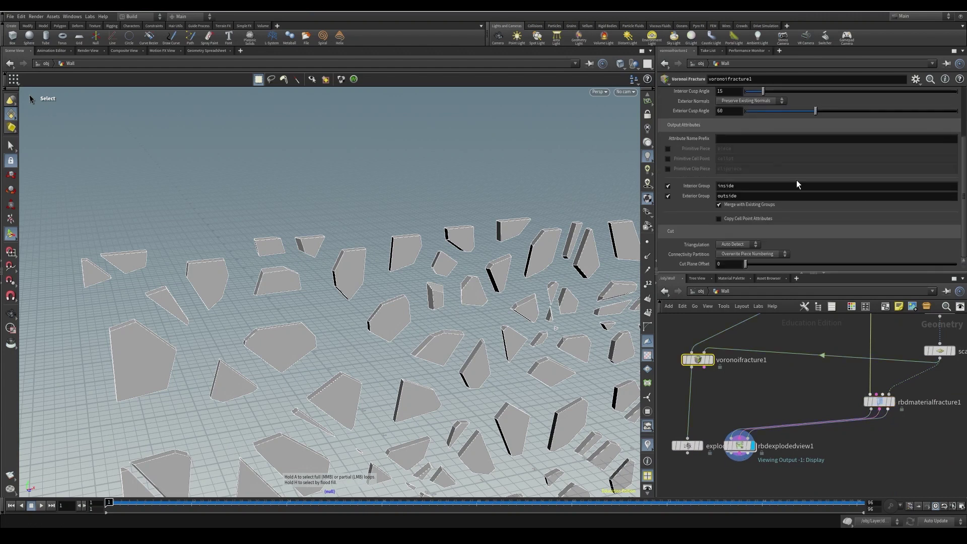
scroll(756, 204, up, 3)
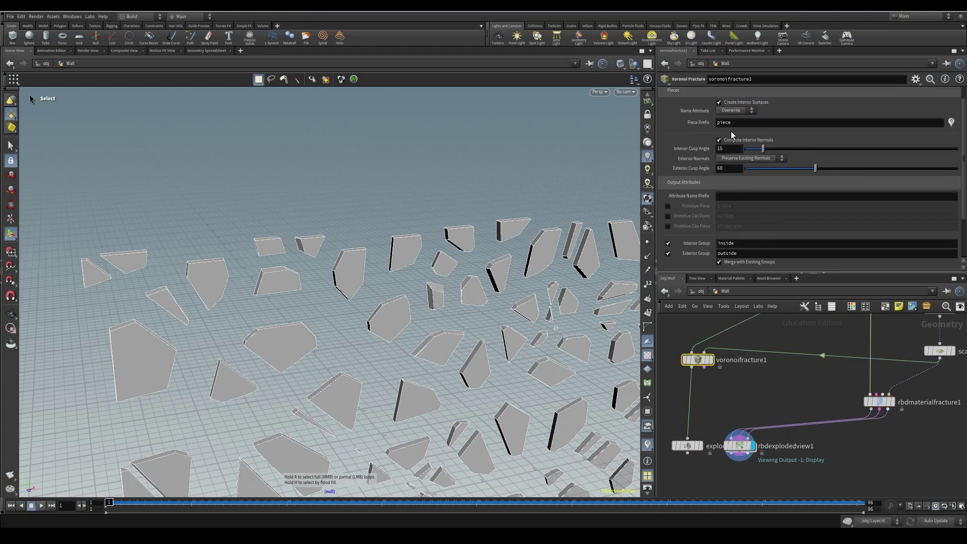
middle_drag(687, 454, 753, 488)
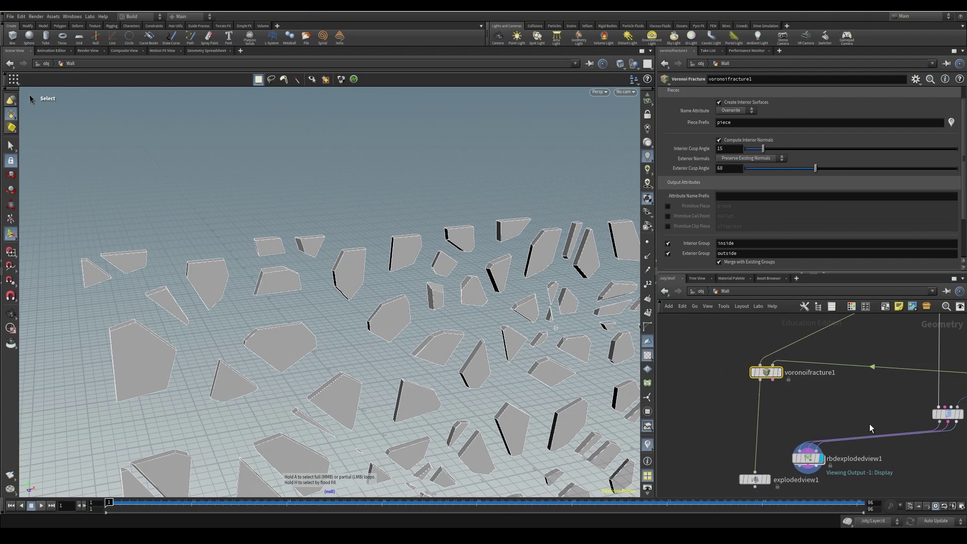
middle_drag(788, 377, 736, 366)
Review the RBD Material Fracture's Chipping and Detail settings, and enable Chipping.
click(895, 408)
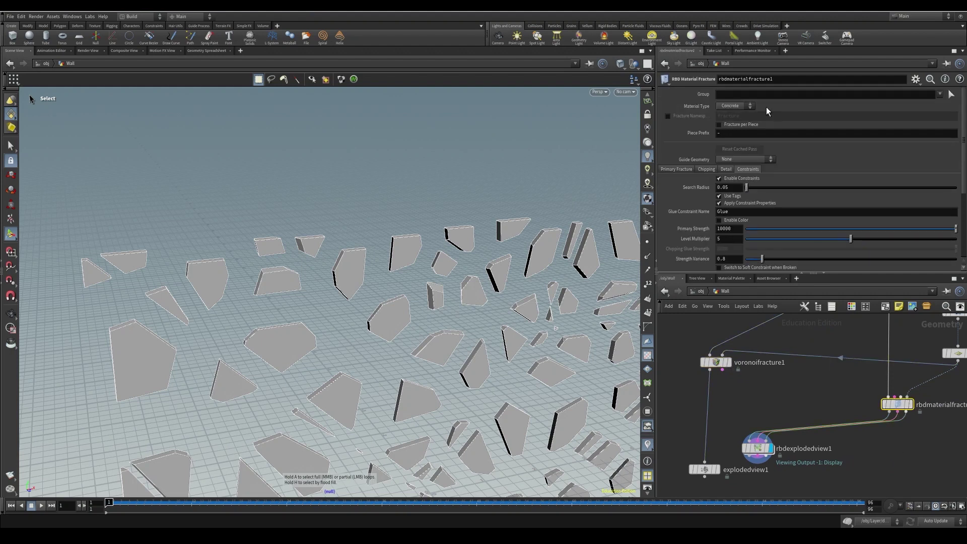
click(708, 168)
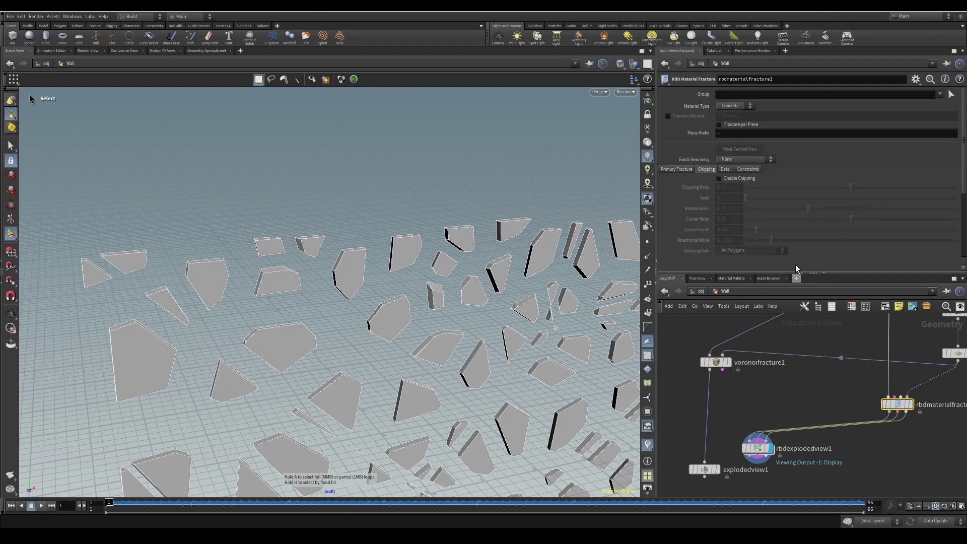
click(721, 169)
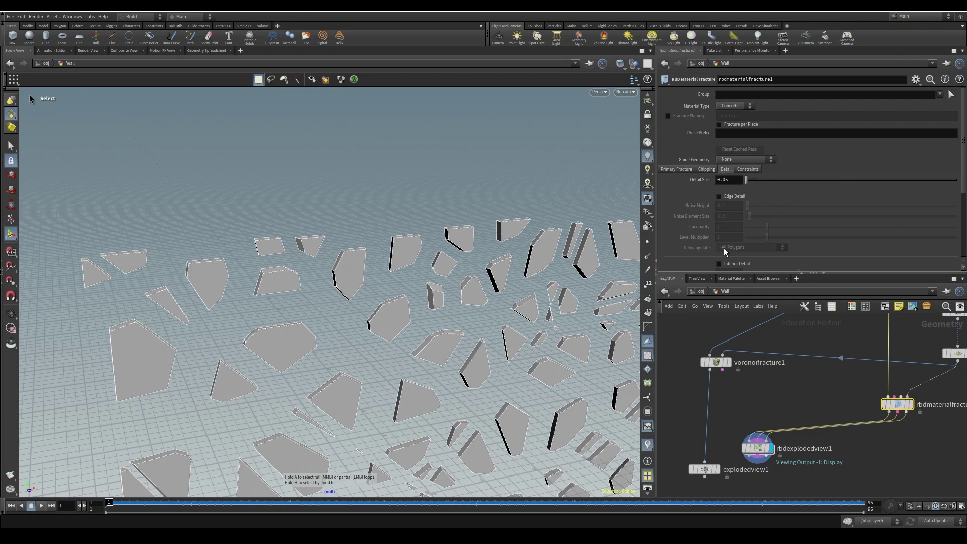
click(706, 169)
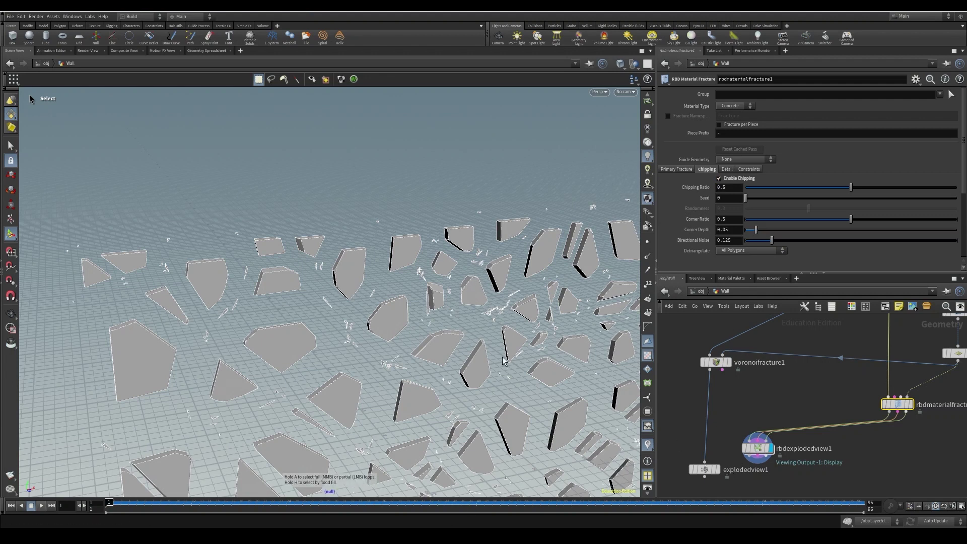
alt+drag(503, 358, 487, 364)
alt+middle_drag(488, 364, 463, 358)
key(s)
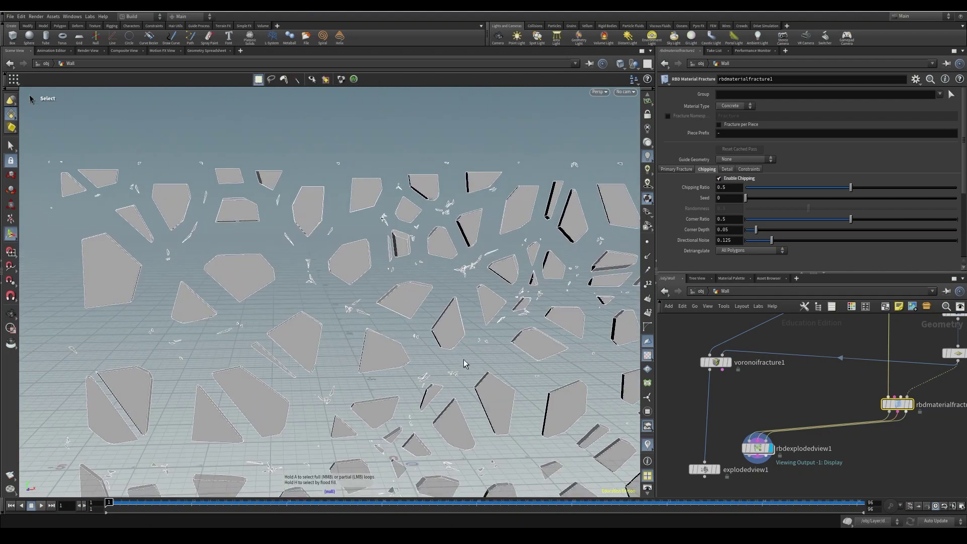
Try a Chipping Ratio of 0.75 on the RBD Material Fracture.
drag(732, 188, 643, 178)
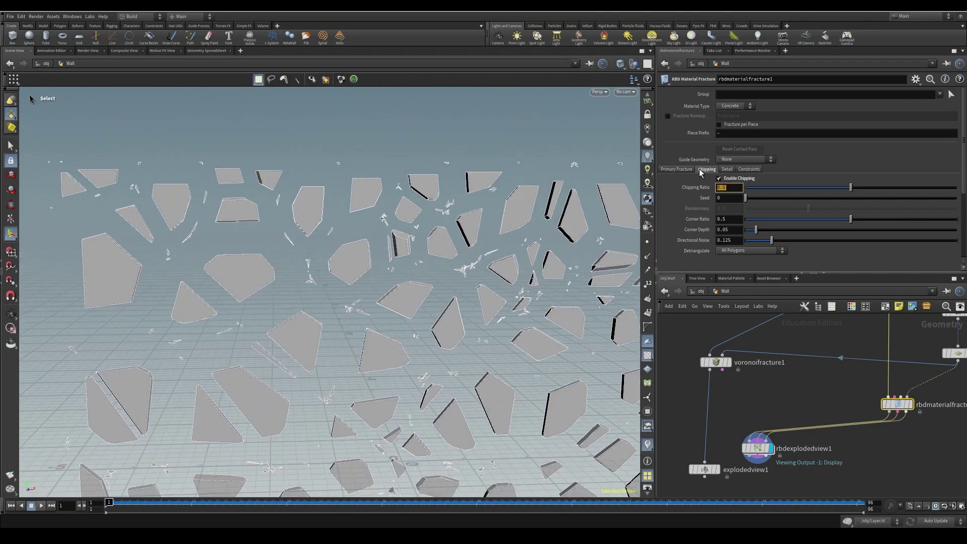
text(.75)
key(Return)
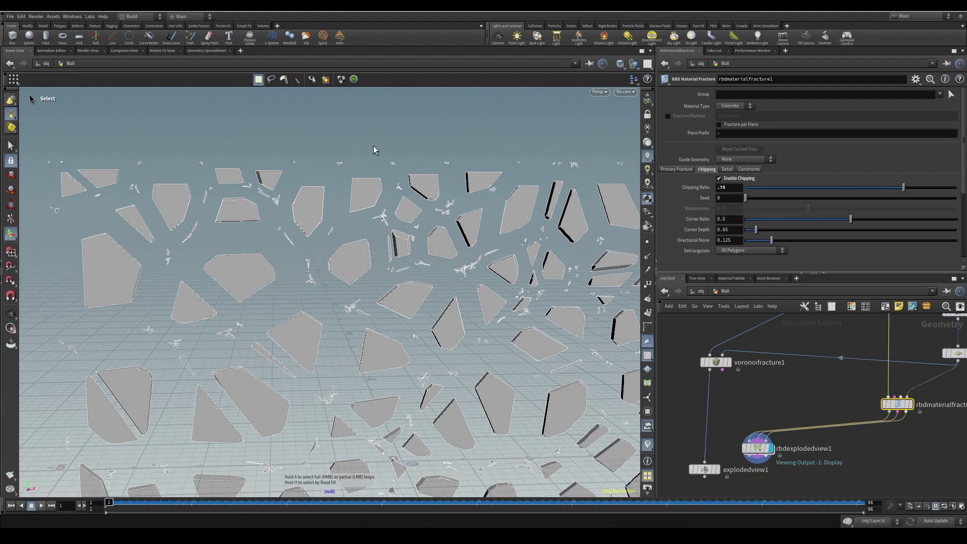
Set the RBD Material Fracture's Chipping Ratio to 0.95 and inspect the chips between the exploded pieces.
drag(735, 188, 547, 168)
text(.95)
key(Return)
key(Escape)
drag(476, 277, 285, 165)
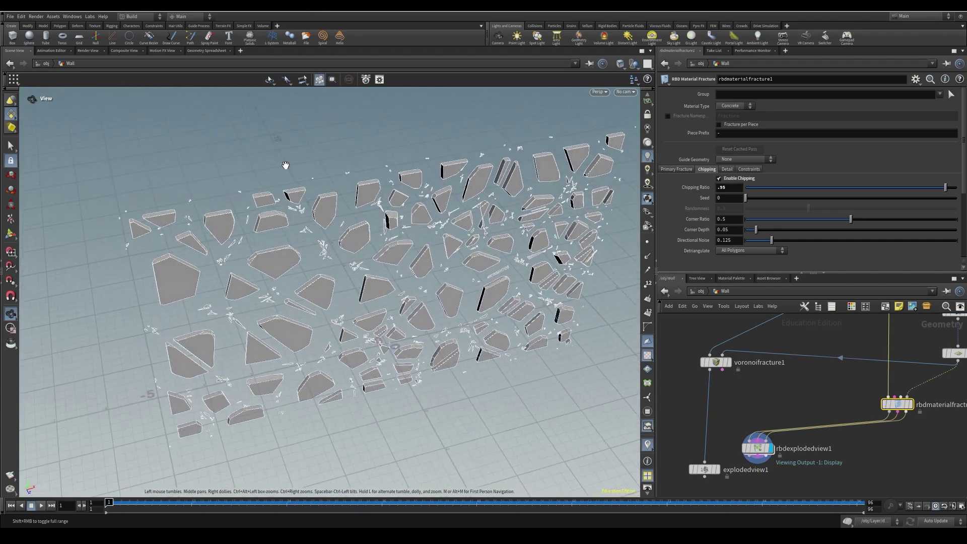
drag(298, 377, 267, 327)
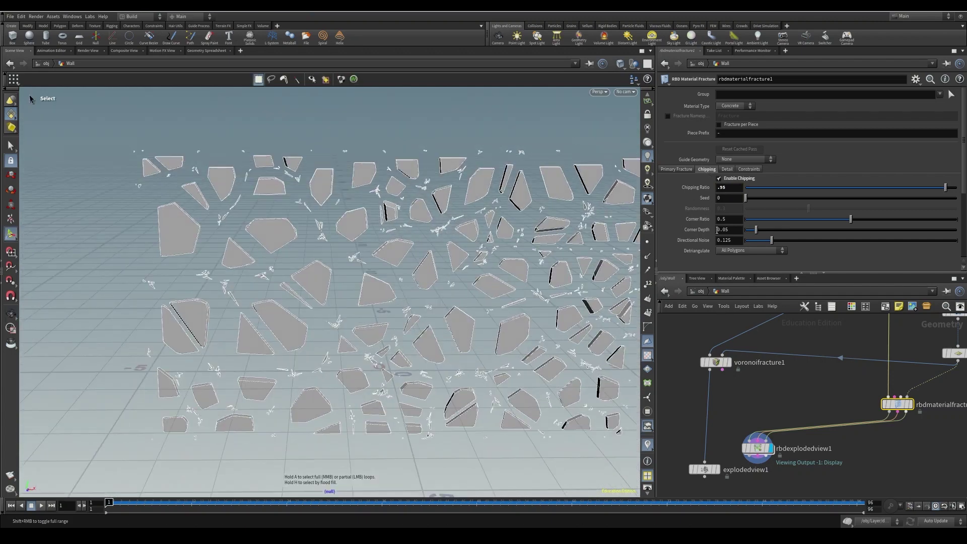
Enable Edge Detail on the RBD Material Fracture and inspect the edges of the exploded pieces up close.
click(726, 170)
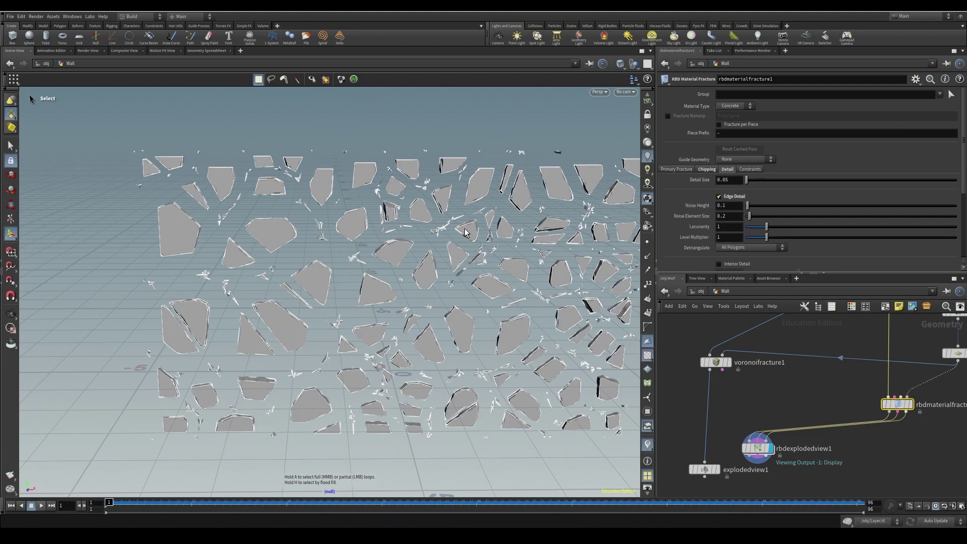
alt+right_drag(429, 216, 438, 196)
alt+middle_drag(438, 196, 453, 220)
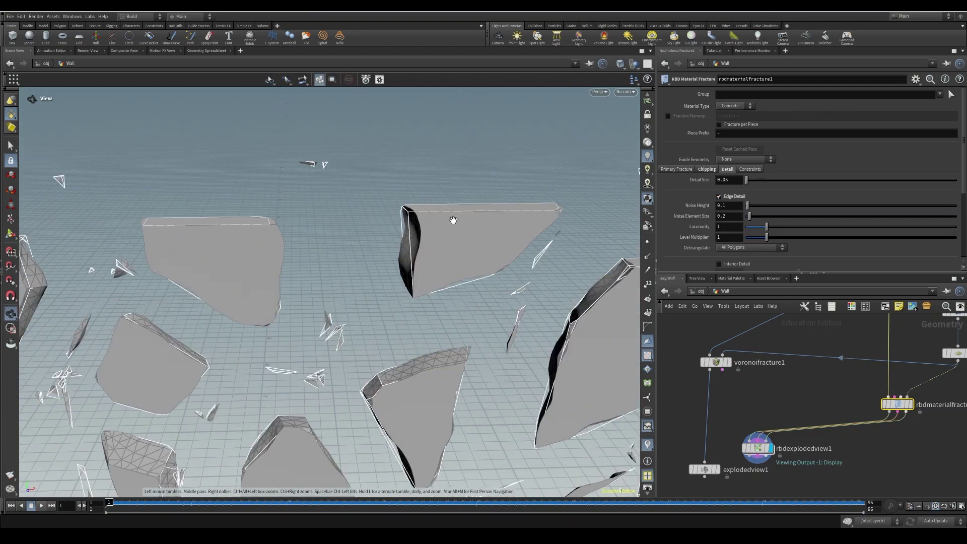
Turn off Show Proxy Geometry on the RBD Exploded View and inspect the pieces from several angles.
middle_drag(779, 449, 723, 422)
click(714, 422)
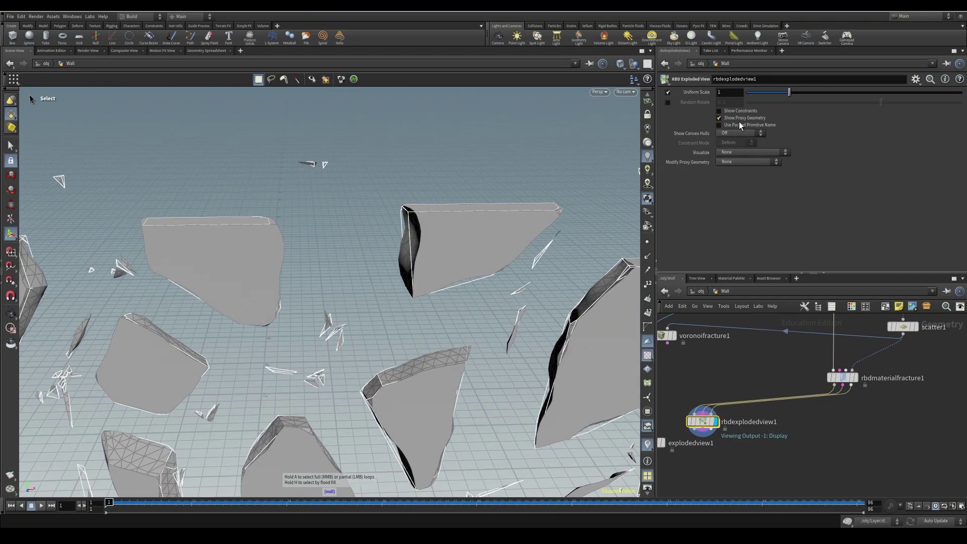
alt+right_drag(483, 275, 363, 322)
alt+drag(341, 346, 360, 321)
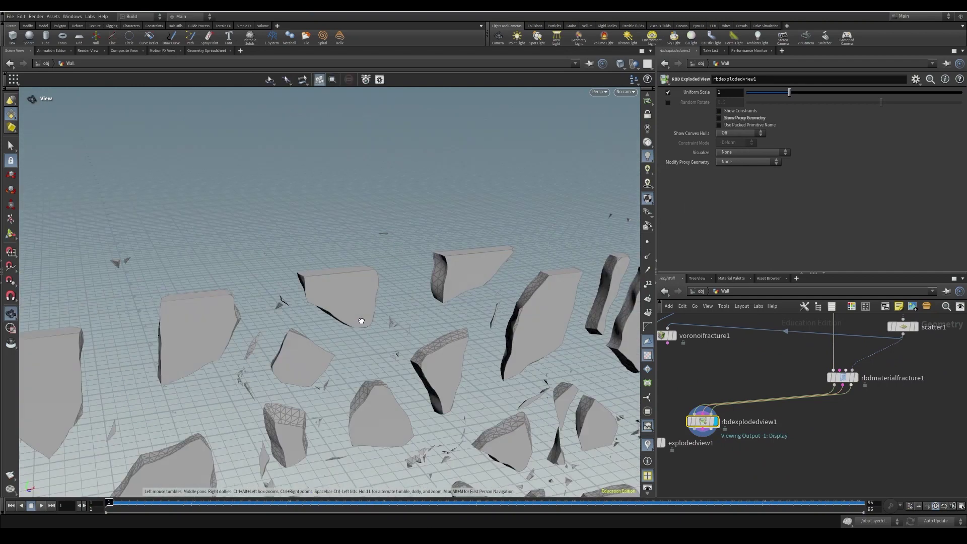
alt+middle_drag(361, 320, 458, 241)
drag(459, 241, 493, 334)
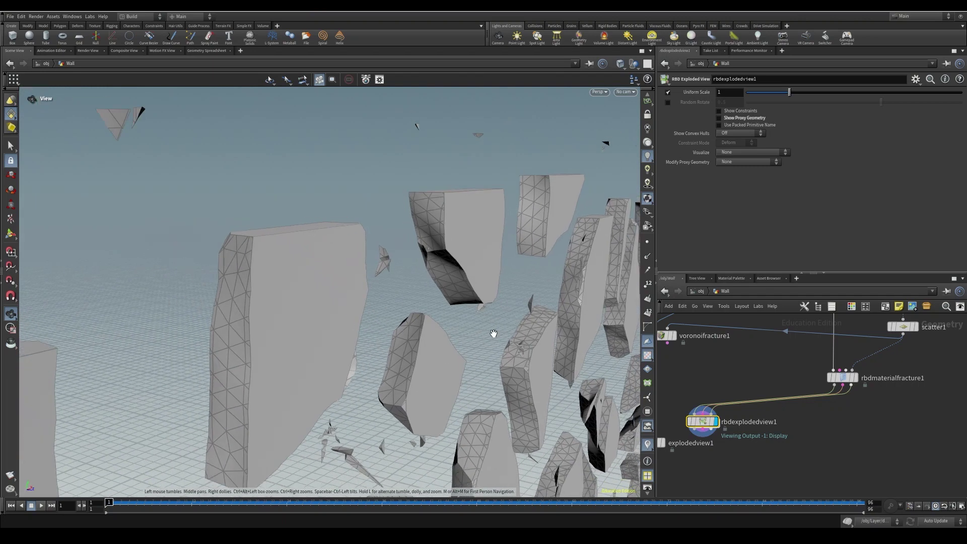
drag(515, 386, 454, 319)
key(s)
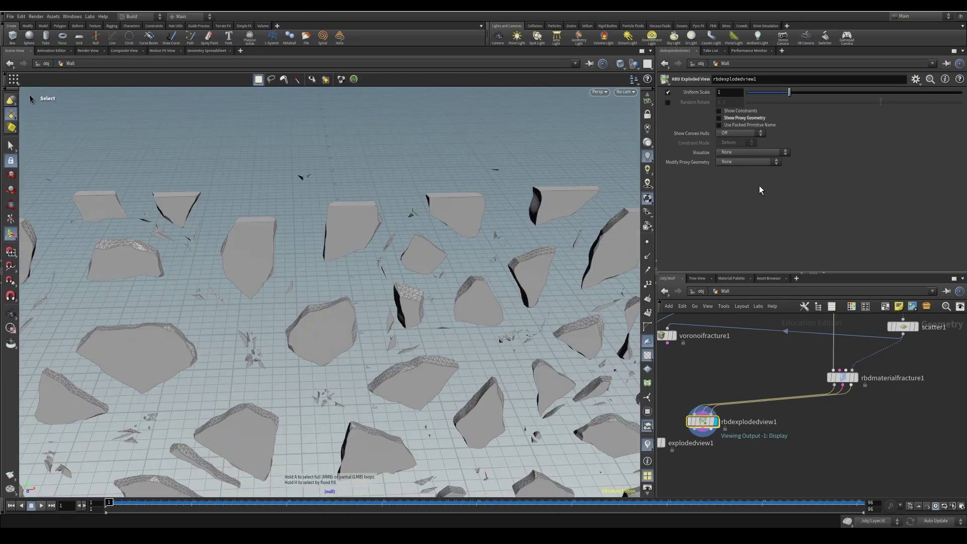
Enable Interior Detail on the RBD Material Fracture and inspect the inner surfaces of the exploded wall pieces.
click(843, 375)
scroll(808, 212, down, 2)
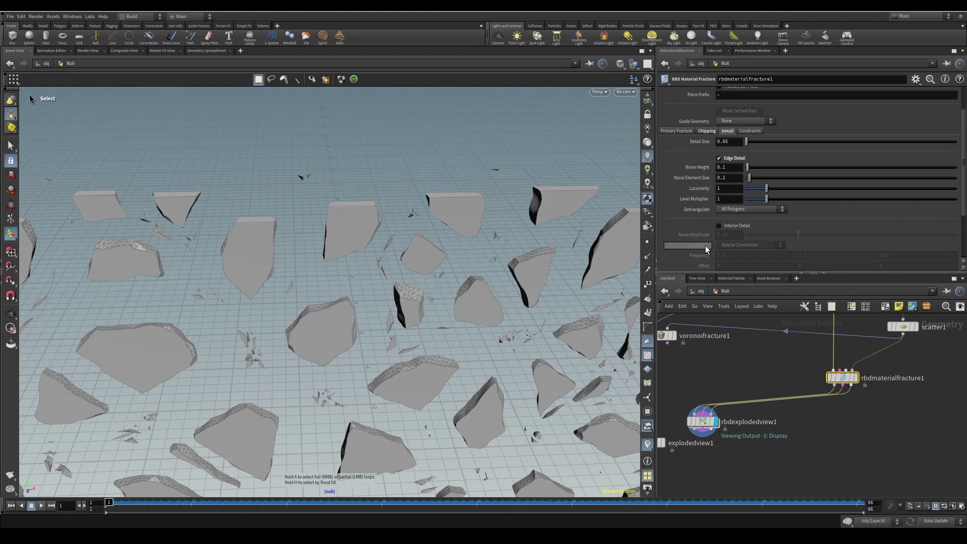
key(Escape)
scroll(302, 289, up, 5)
scroll(317, 294, down, 6)
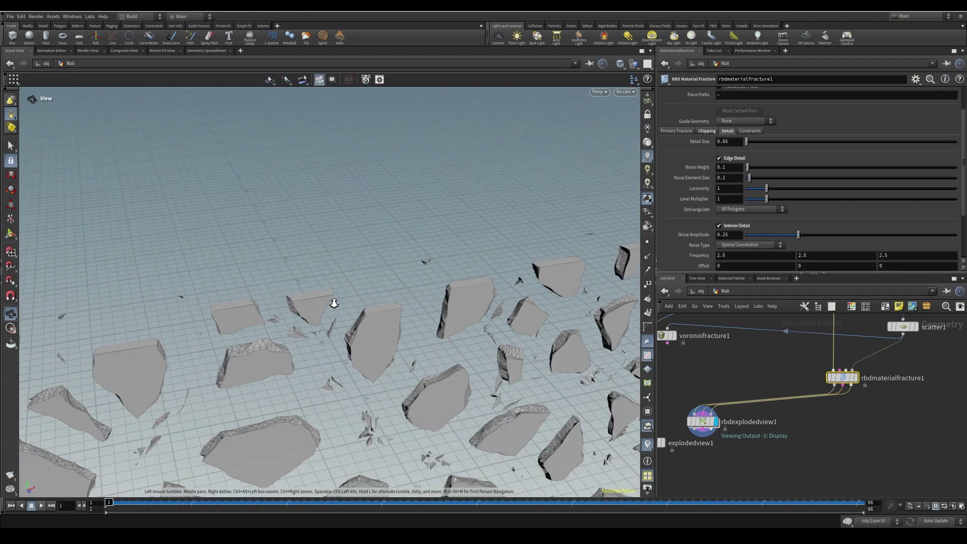
drag(332, 303, 248, 324)
key(s)
scroll(795, 173, down, 2)
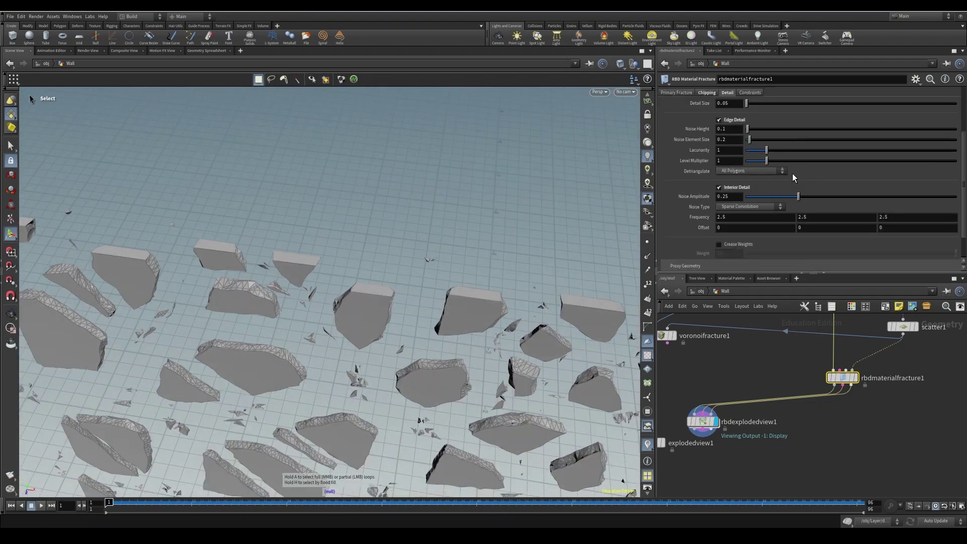
key(Escape)
drag(280, 408, 425, 222)
key(s)
scroll(789, 225, up, 4)
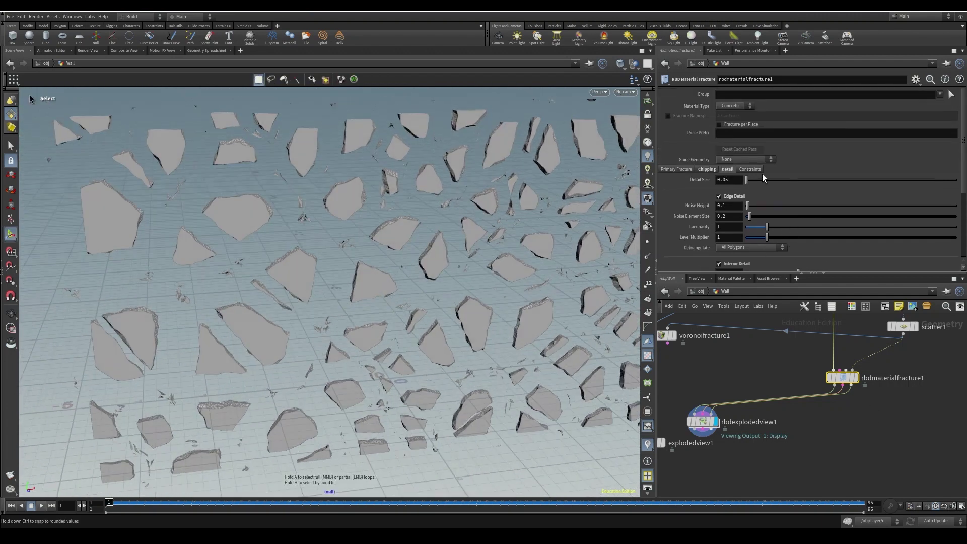
Review the RBD Material Fracture's Constraints settings and enable Show Constraints on the RBD Exploded View.
click(756, 169)
middle_drag(721, 467, 835, 400)
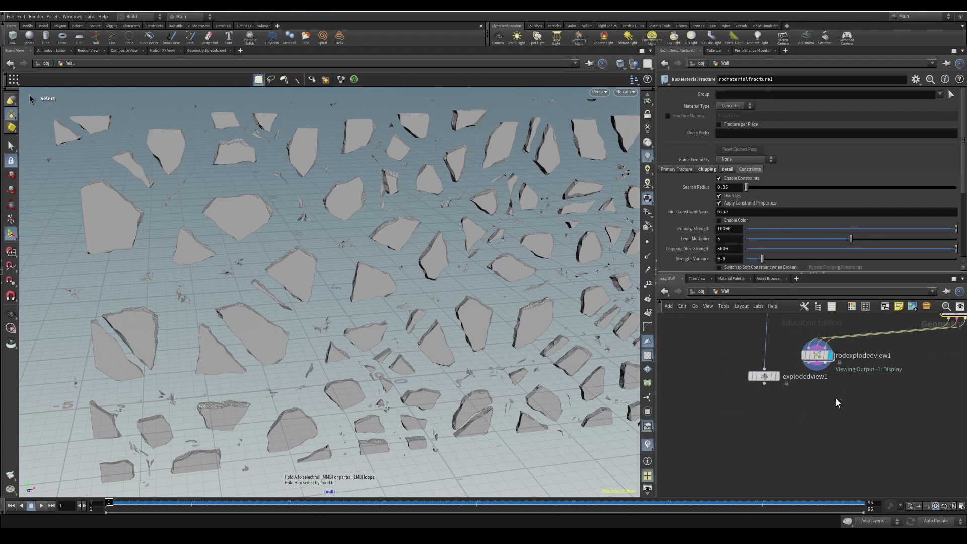
click(818, 355)
middle_drag(817, 355, 962, 393)
middle_drag(892, 393, 676, 361)
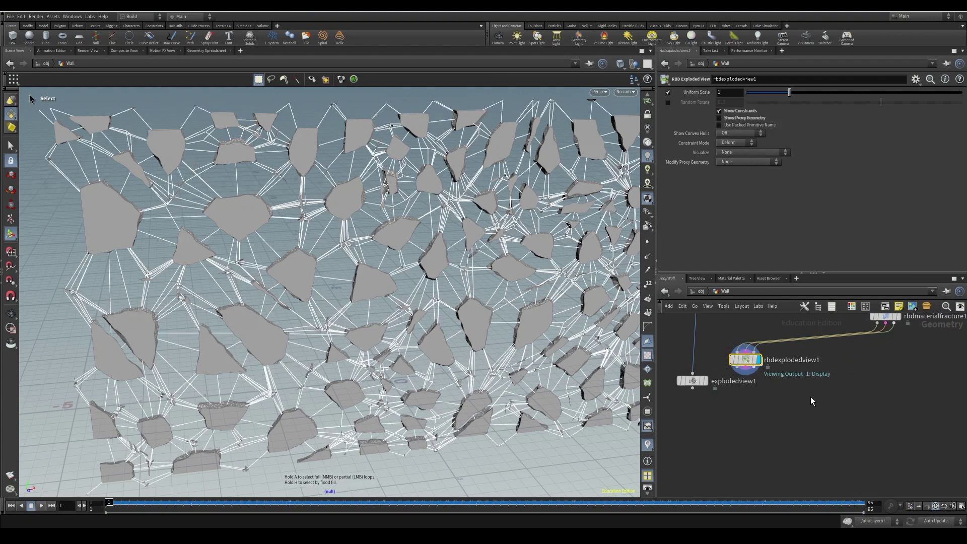
Add a Null fed by the RBD Material Fracture's constraint output, display it, and inspect the constraint network.
middle_drag(949, 391, 883, 392)
key(Tab)
text(null)
key(Return)
click(880, 375)
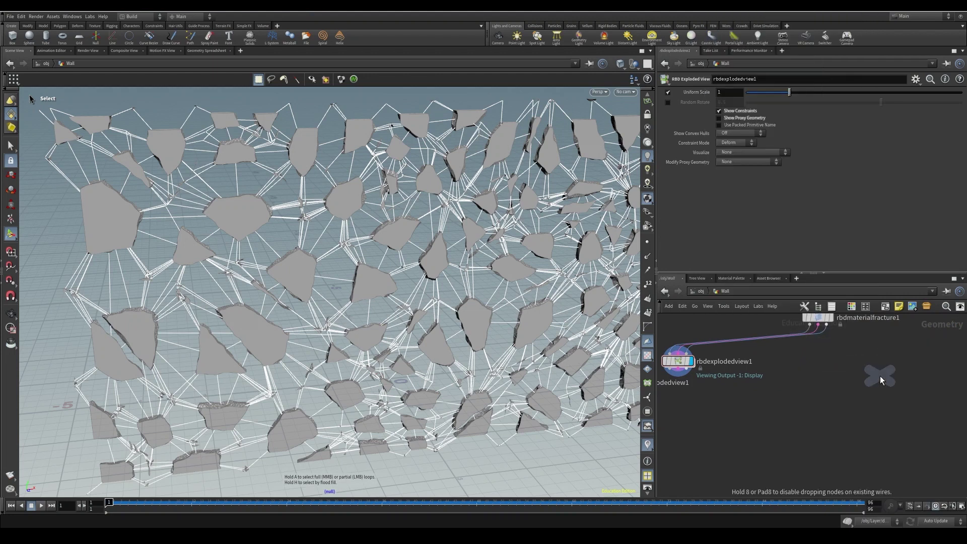
drag(817, 324, 936, 375)
click(938, 371)
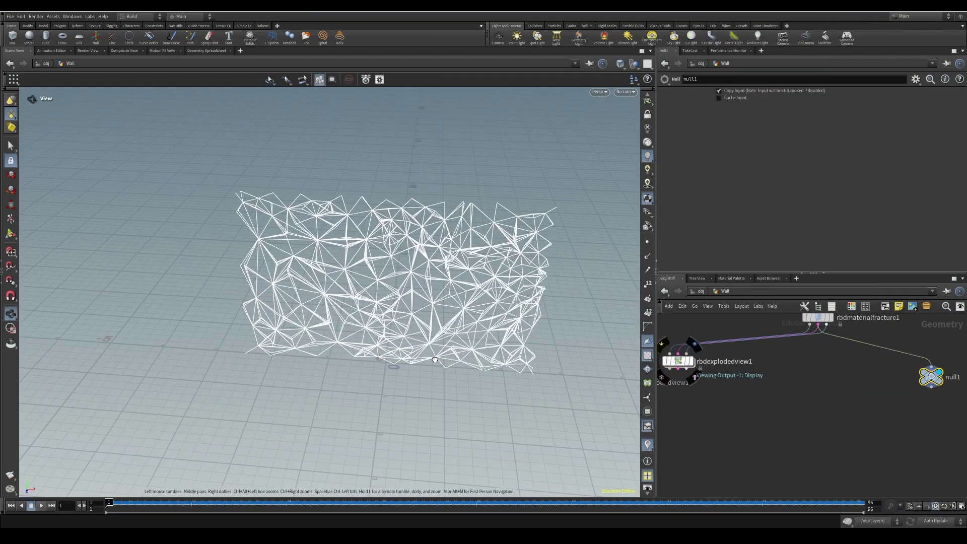
alt+right_drag(473, 224, 490, 235)
scroll(489, 235, up, 5)
key(s)
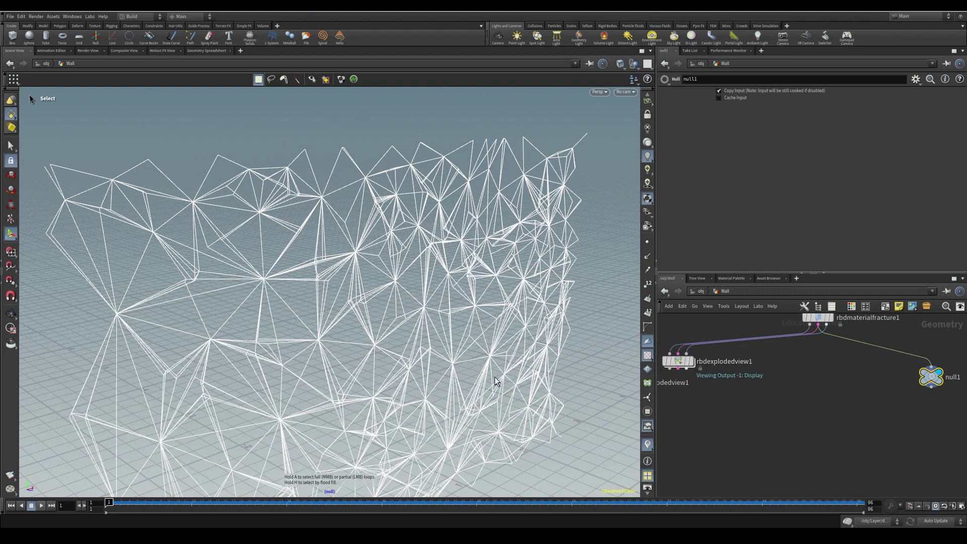
middle_drag(737, 389, 923, 395)
middle_drag(860, 427, 847, 494)
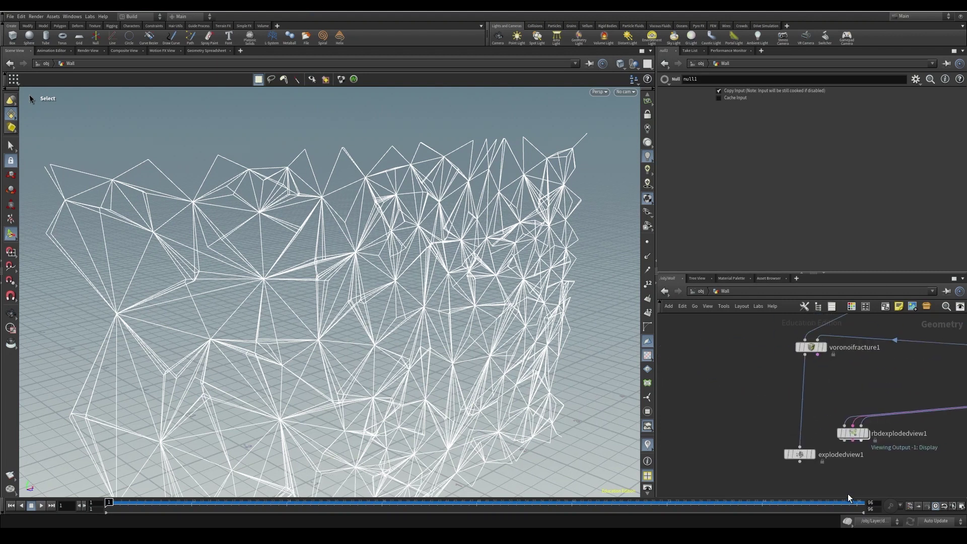
click(816, 354)
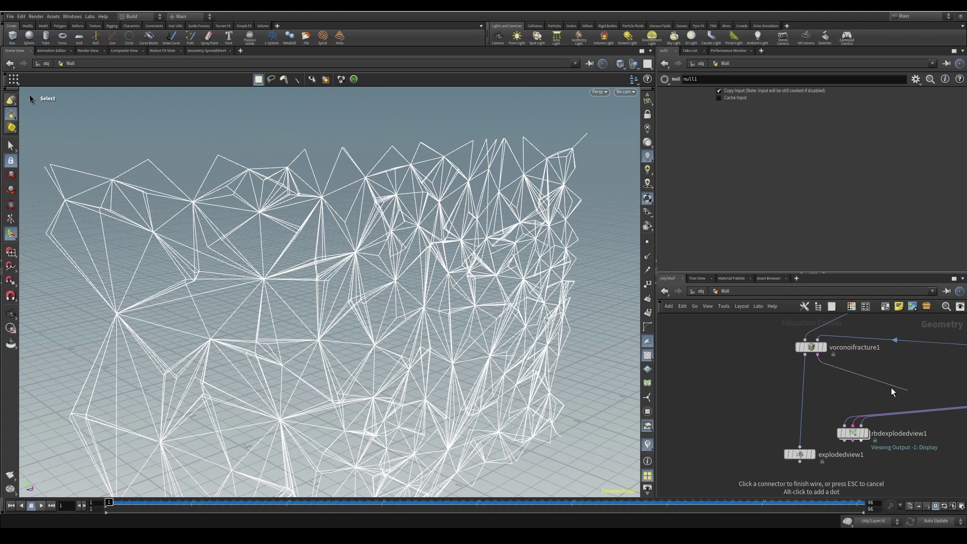
middle_drag(907, 376, 720, 338)
key(Escape)
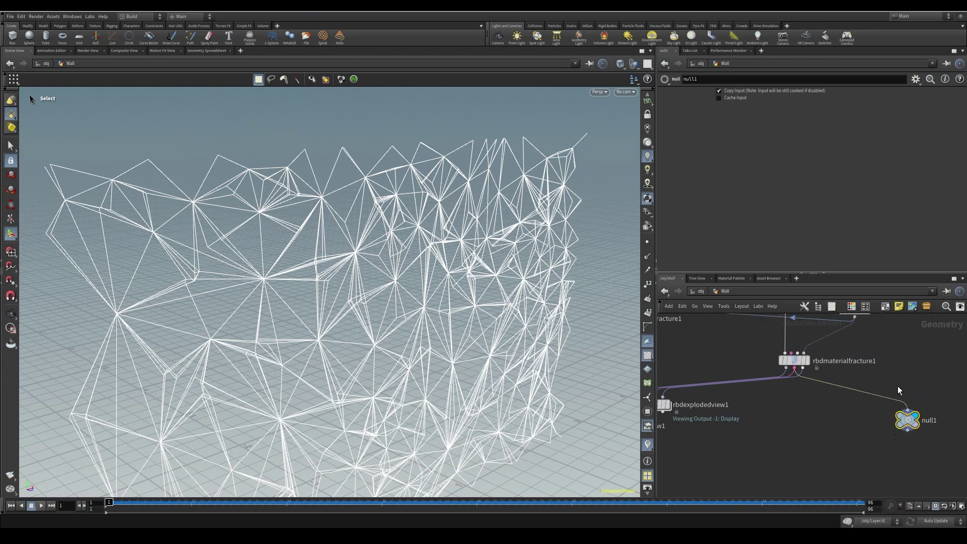
Examine the constraint attributes of the Null in the Geometry Spreadsheet, and select the RBD Material Fracture.
click(195, 51)
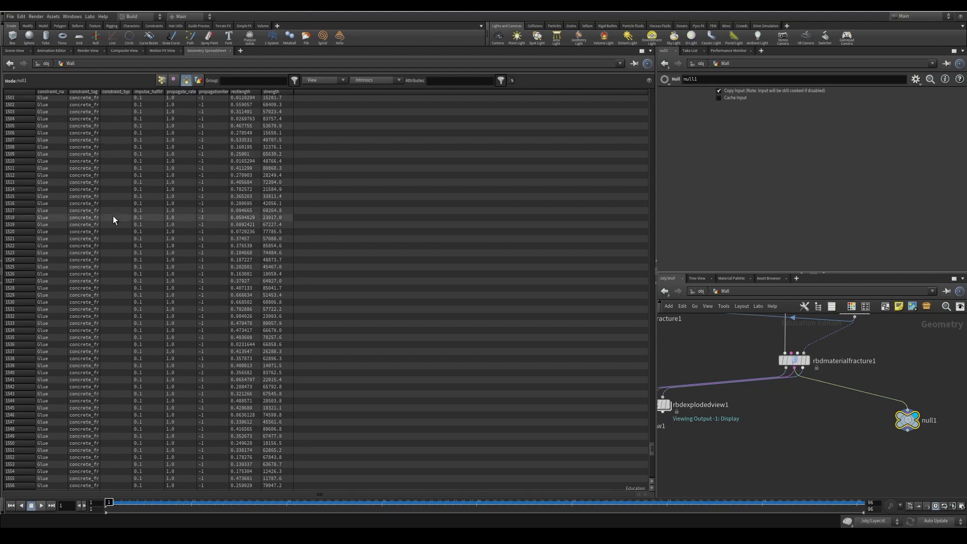
click(794, 360)
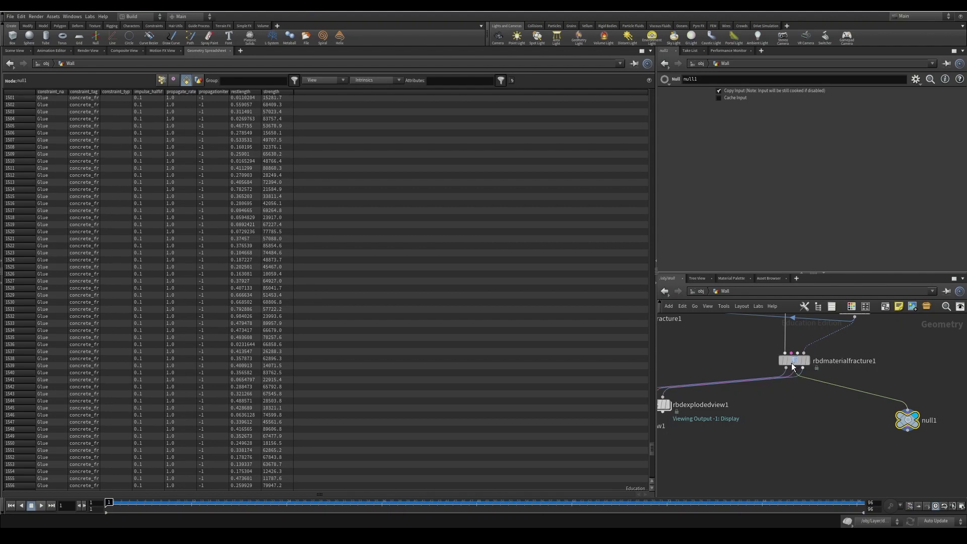
Review the RBD Material Fracture's Glue constraint name and strength settings, and view the constraint network in the scene.
scroll(770, 191, down, 2)
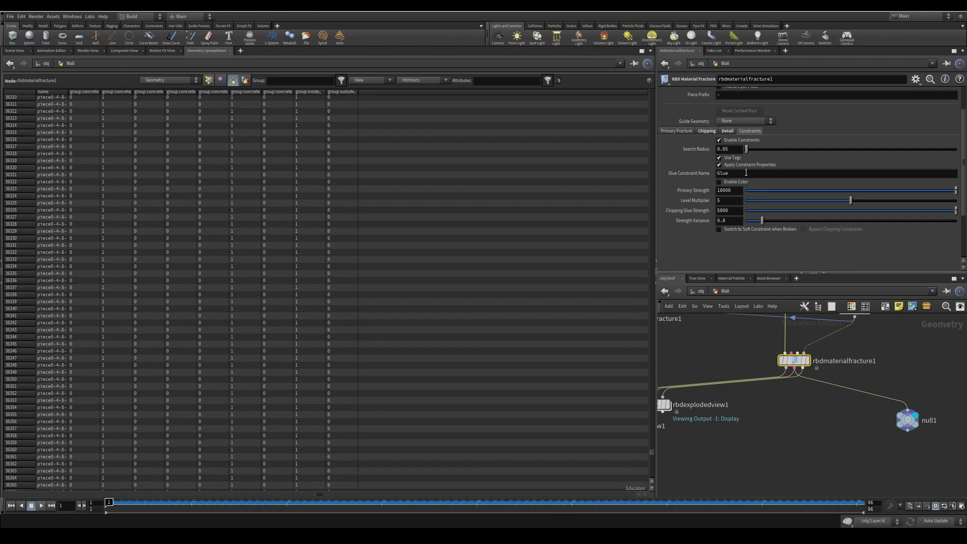
double_click(747, 173)
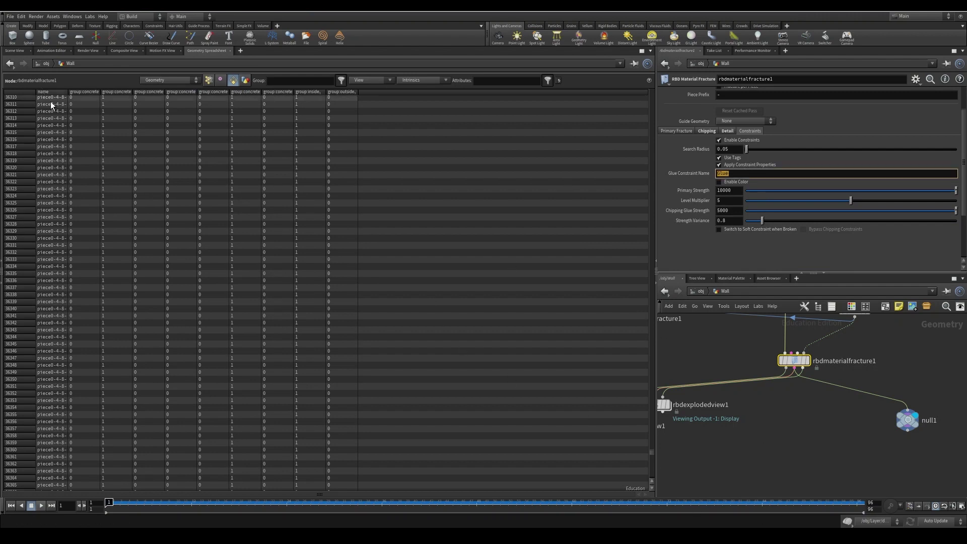
mouse_move(908, 420)
mouse_down()
mouse_move(891, 411)
mouse_move(914, 419)
mouse_up()
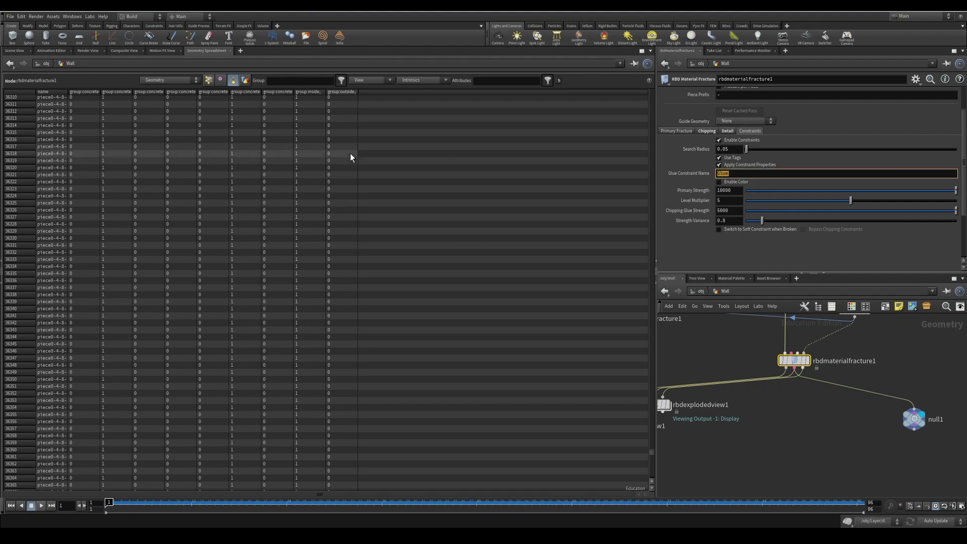
middle_drag(762, 438, 914, 454)
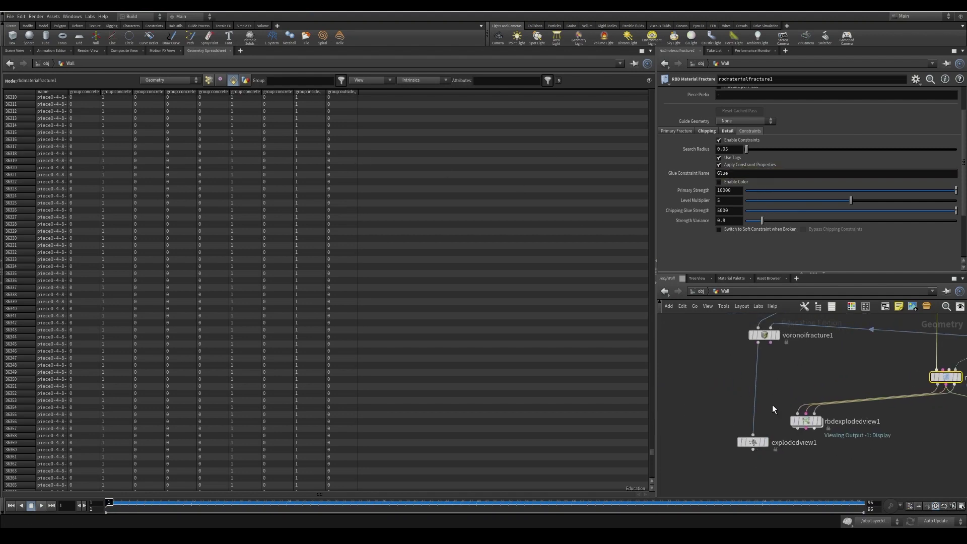
middle_drag(872, 384, 790, 368)
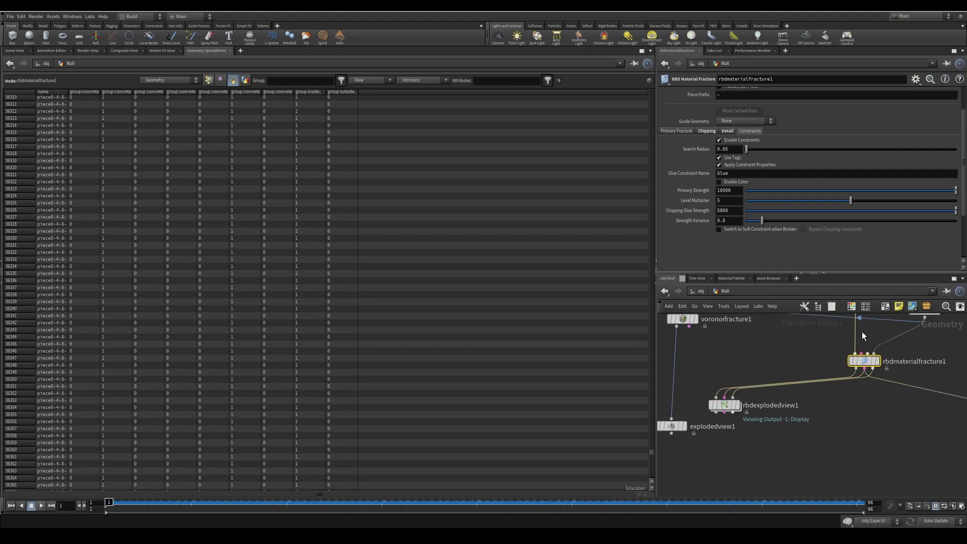
click(23, 50)
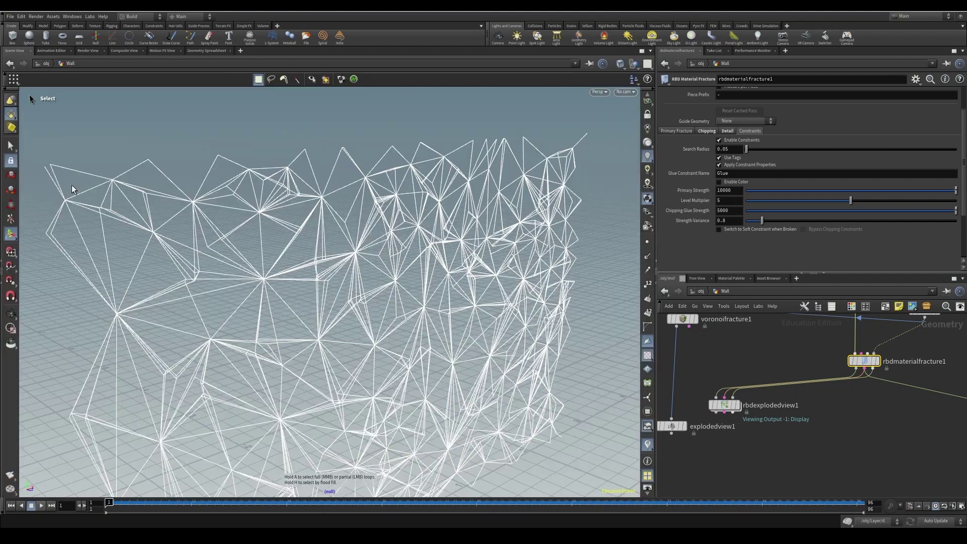
scroll(354, 285, down, 5)
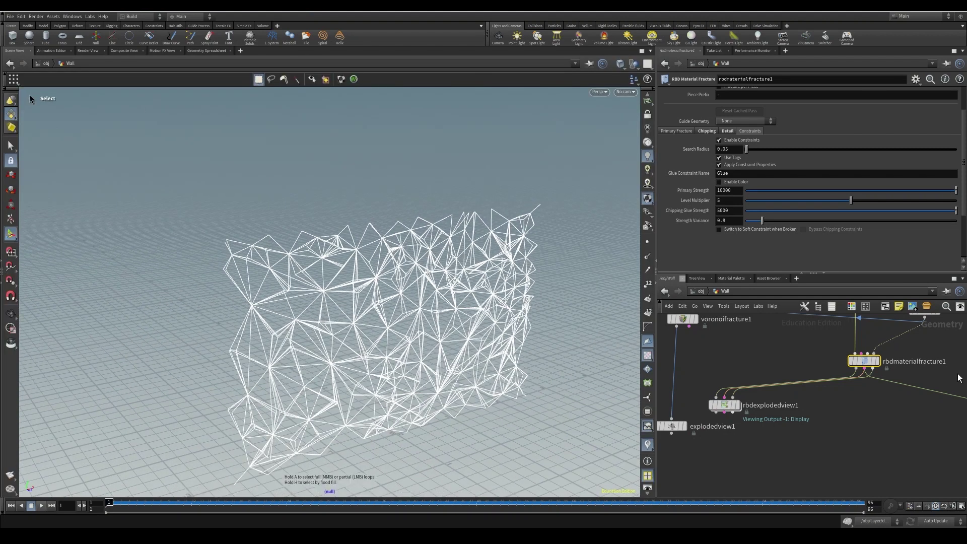
middle_drag(890, 418, 827, 402)
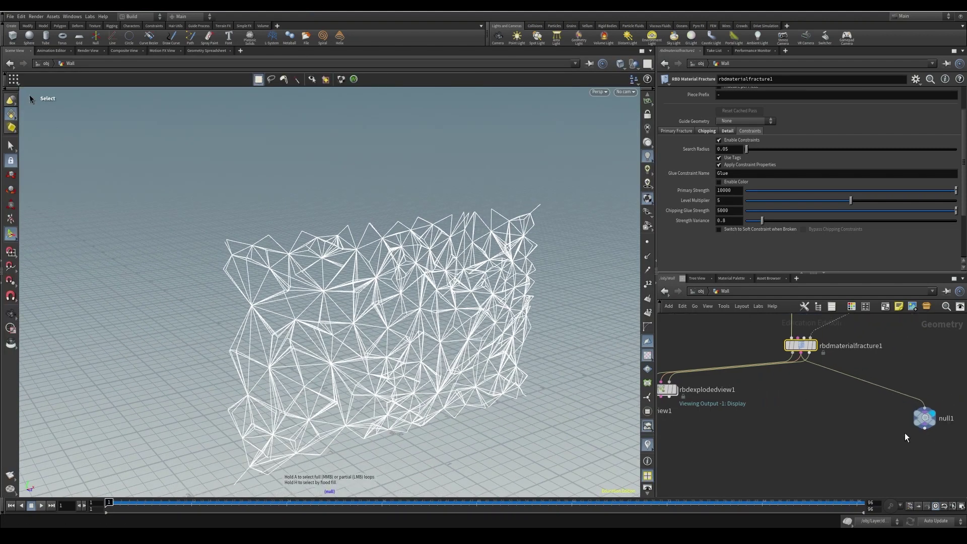
middle_drag(904, 433, 756, 389)
Add an RBD Configure node wired to the RBD Material Fracture's three outputs, place it directly below, and display it.
key(Tab)
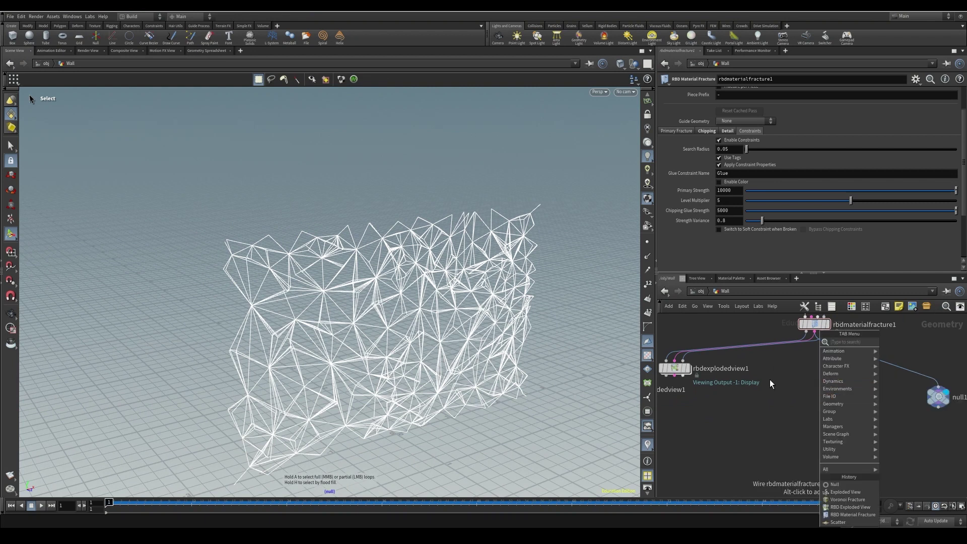
click(769, 379)
click(826, 323)
key(Tab)
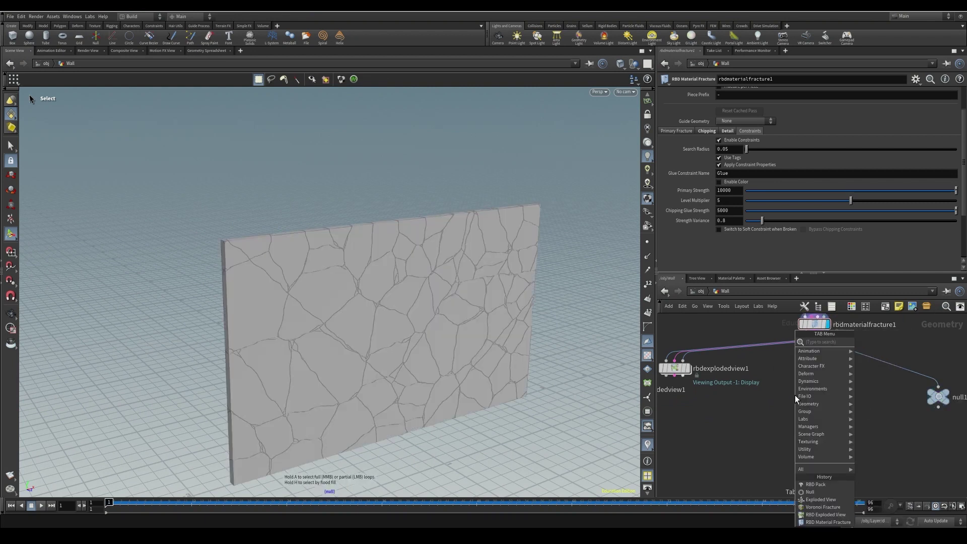
text(rbd conf)
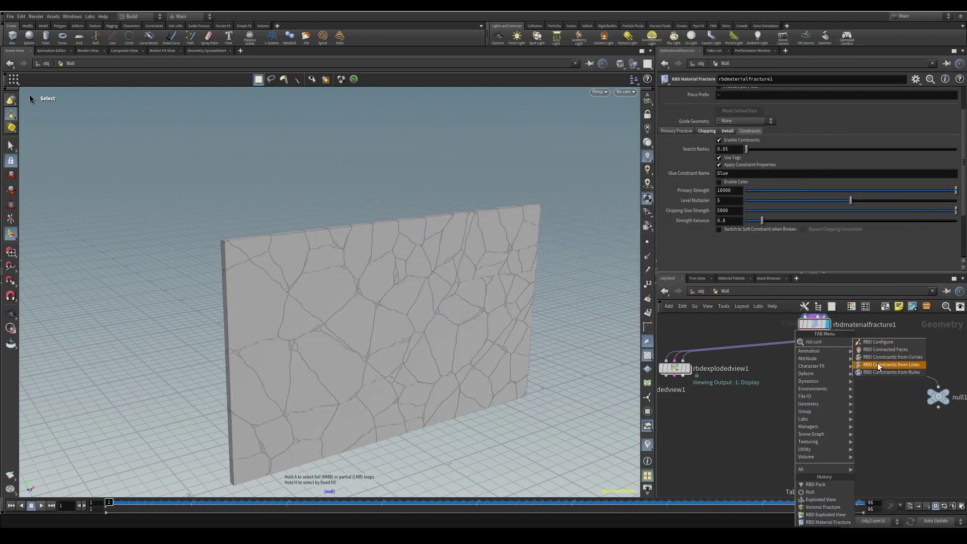
click(894, 342)
click(814, 375)
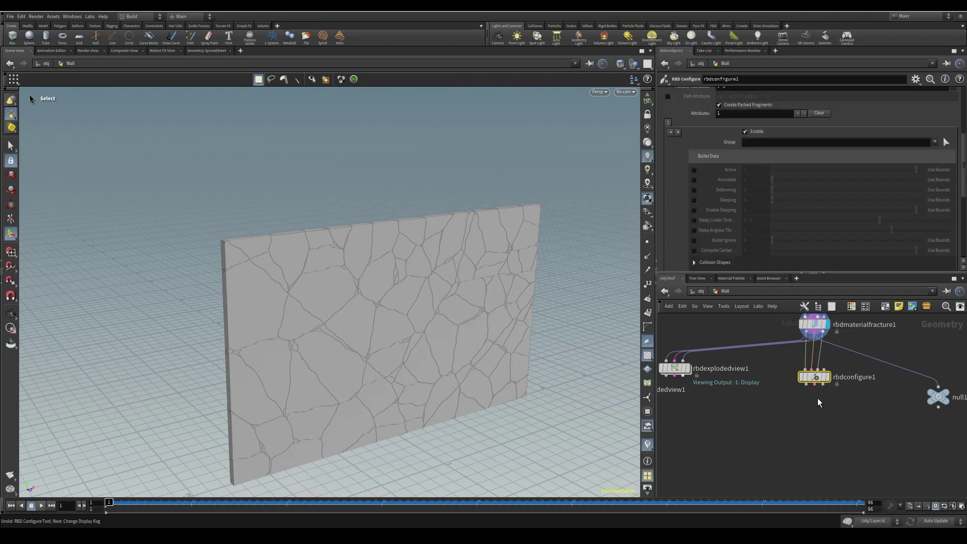
click(827, 376)
drag(812, 375, 817, 384)
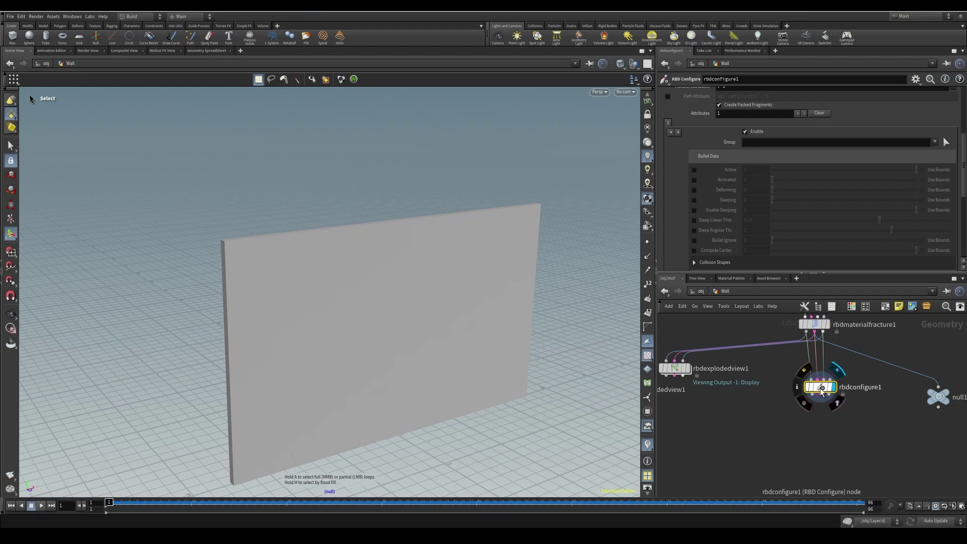
drag(820, 388, 814, 386)
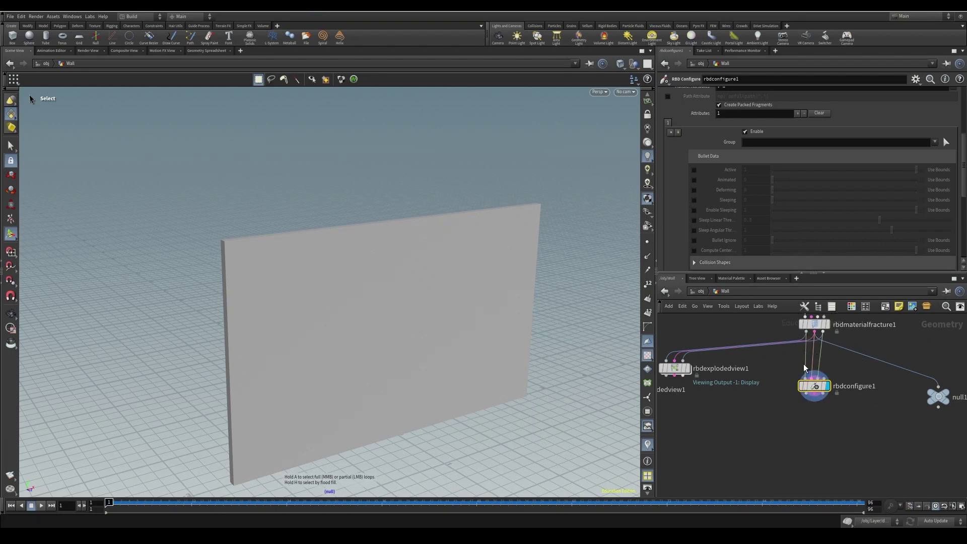
drag(815, 387, 814, 382)
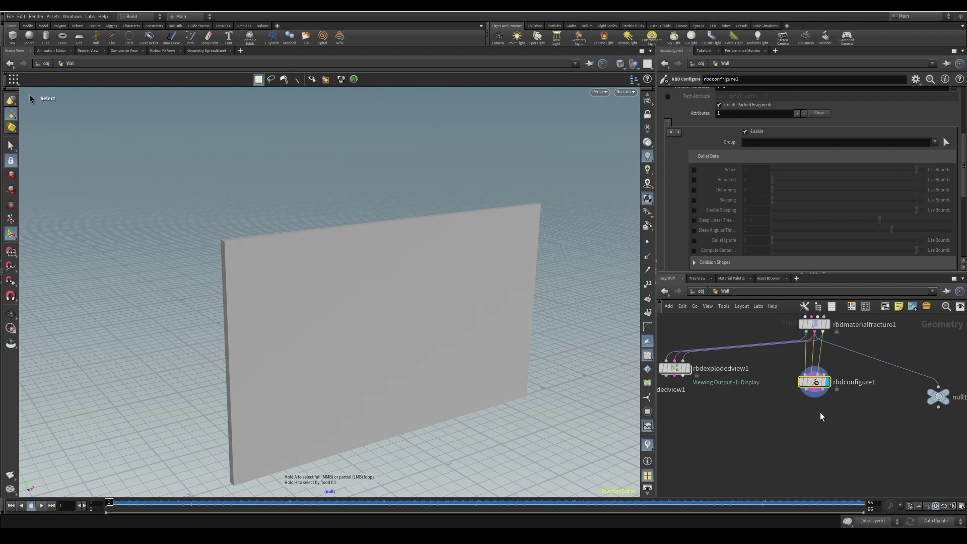
Enable the Active attribute in the RBD Configure's bullet data and set it to 0.
click(694, 170)
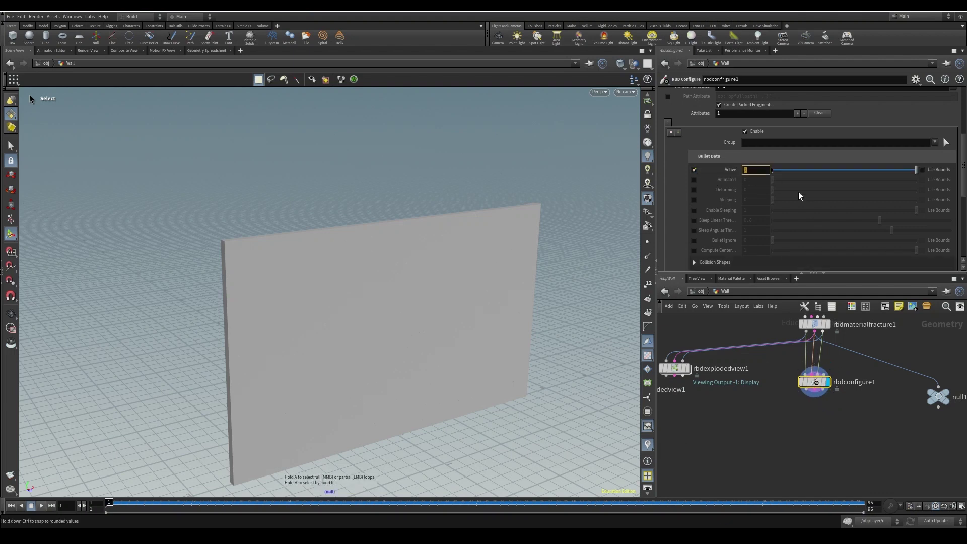
drag(816, 385, 816, 395)
click(748, 170)
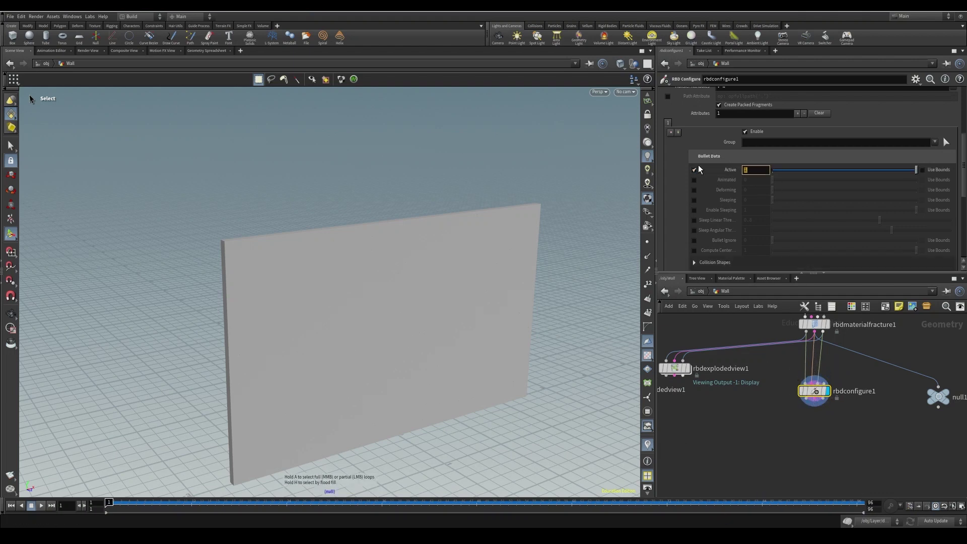
text(0)
key(Return)
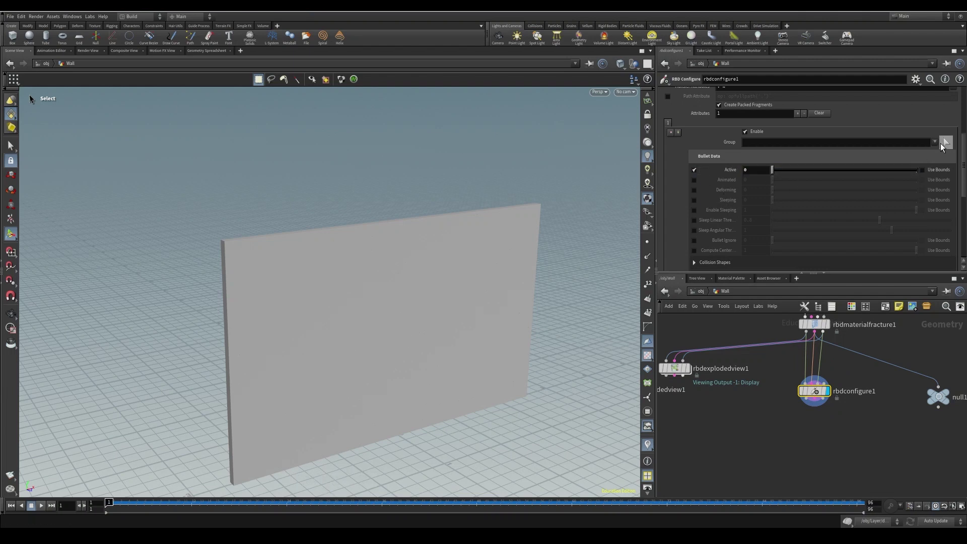
Restrict the RBD Configure's group to the wall pieces along the bottom edge by selecting them in the scene.
key(Escape)
alt+drag(420, 432, 402, 403)
alt+middle_drag(453, 403, 438, 325)
drag(134, 336, 558, 401)
key(u)
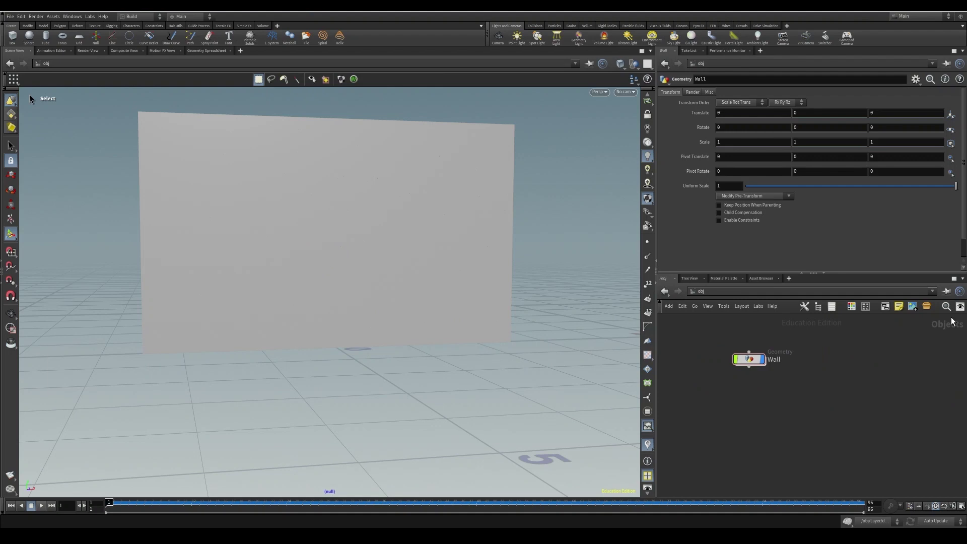
key(i)
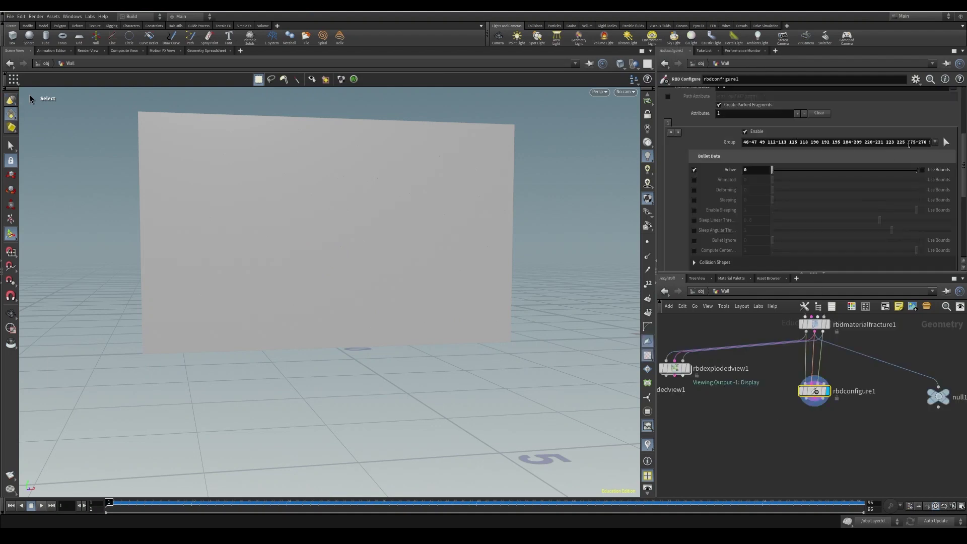
Add an RBD Bullet Solver below the RBD Configure, wire its geometry and constraint outputs into it, and display it.
click(815, 401)
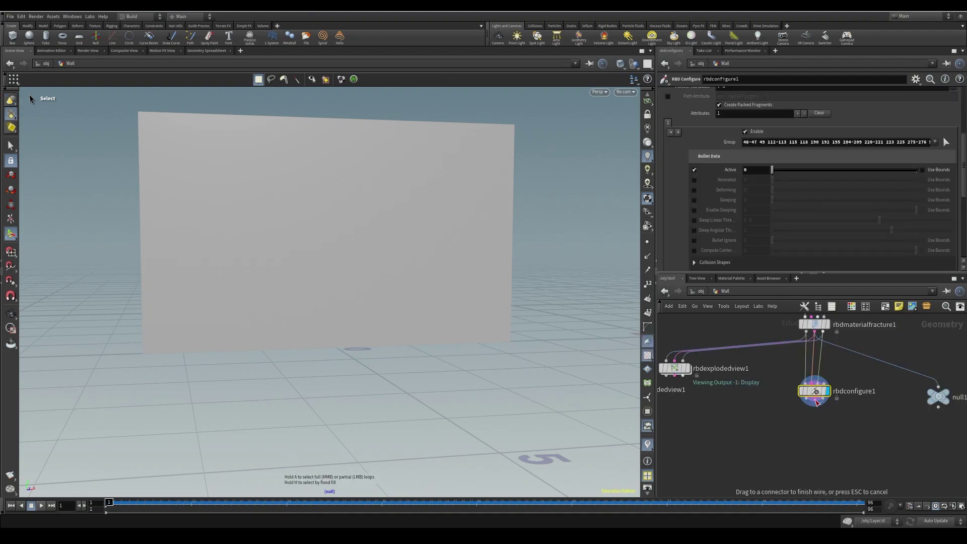
click(827, 447)
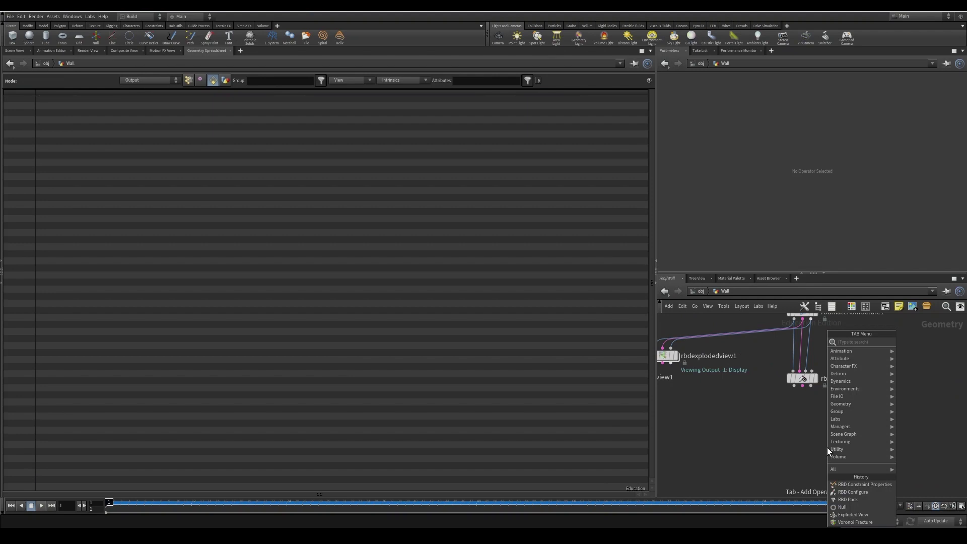
click(784, 439)
key(Tab)
text(rbd)
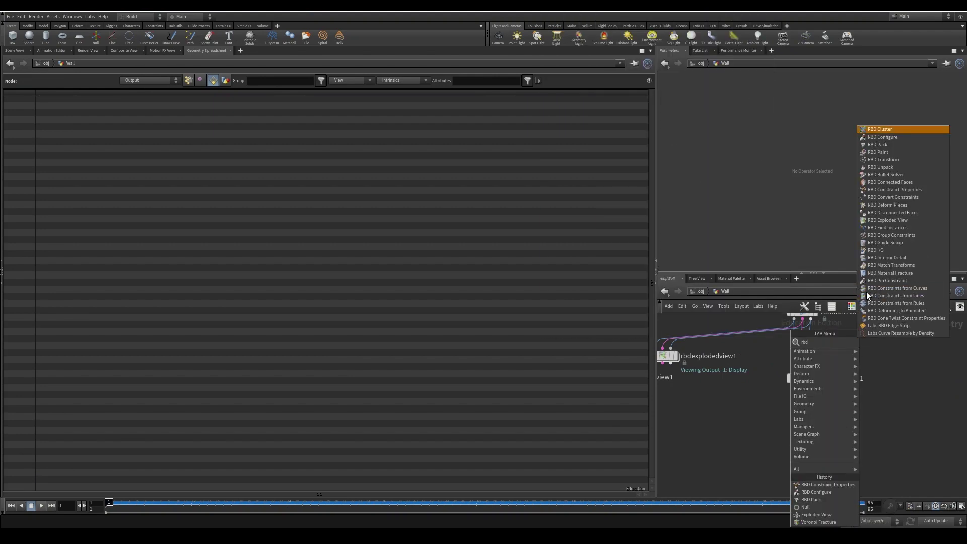
text(bull)
click(892, 343)
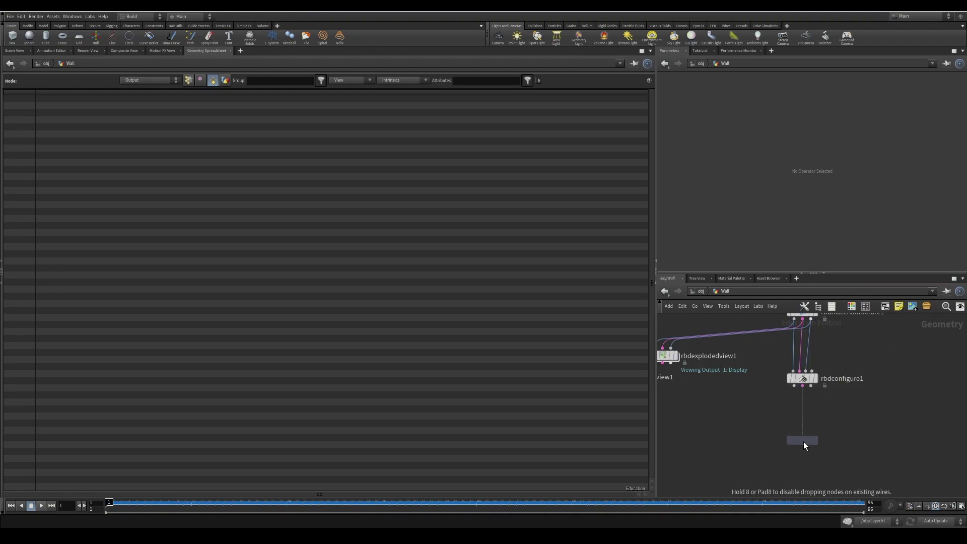
click(803, 441)
drag(801, 449, 800, 424)
drag(794, 386, 802, 422)
mouse_move(804, 430)
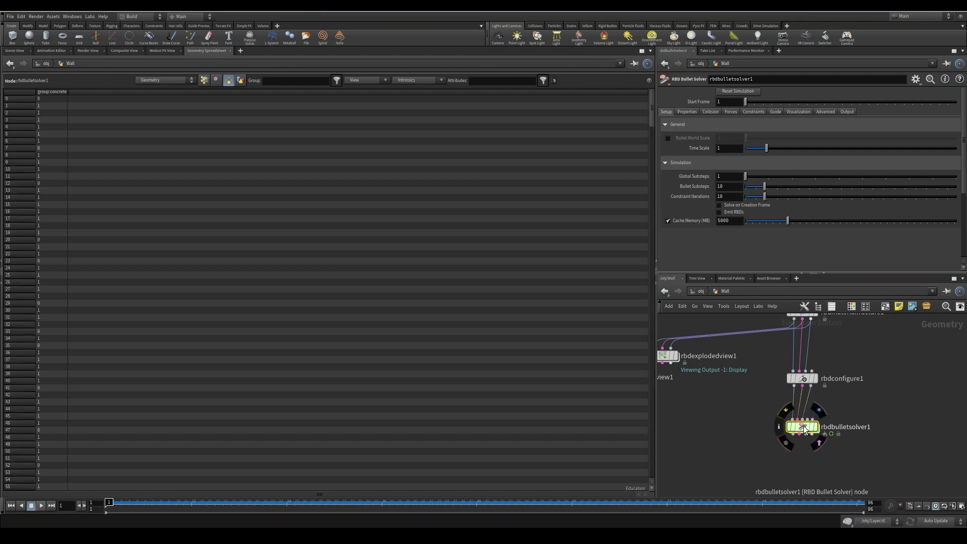
Look inside the RBD Bullet Solver at its forces network and return to the Wall network.
scroll(850, 430, down, 2)
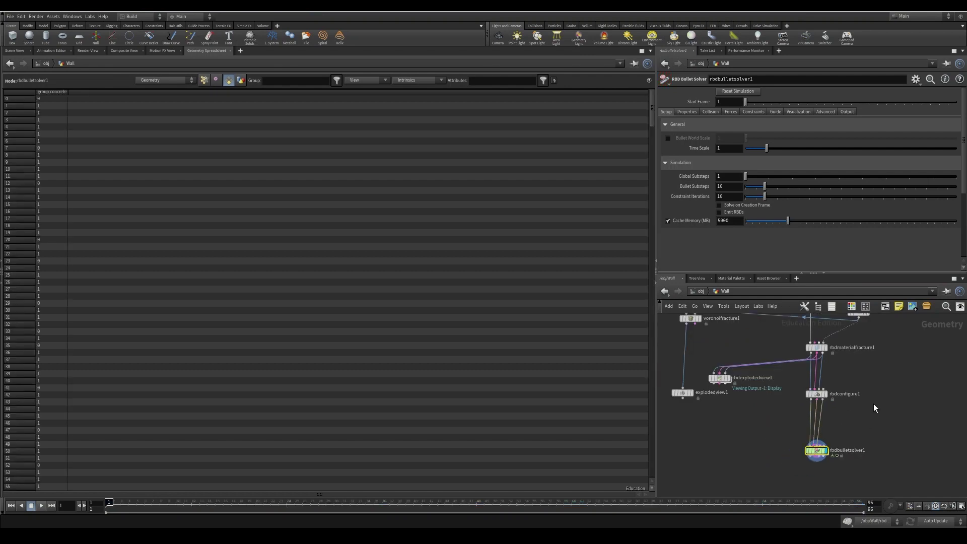
double_click(820, 452)
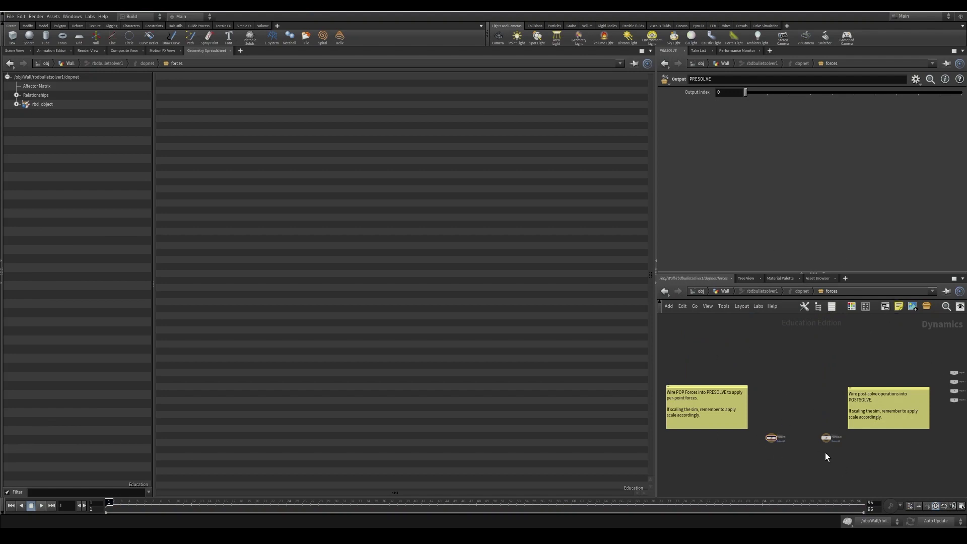
key(u)
Disconnect the RBD Bullet Solver from the RBD Configure and move it aside.
mouse_move(817, 453)
mouse_down()
mouse_move(864, 464)
mouse_move(755, 462)
mouse_move(808, 444)
mouse_move(813, 458)
mouse_up()
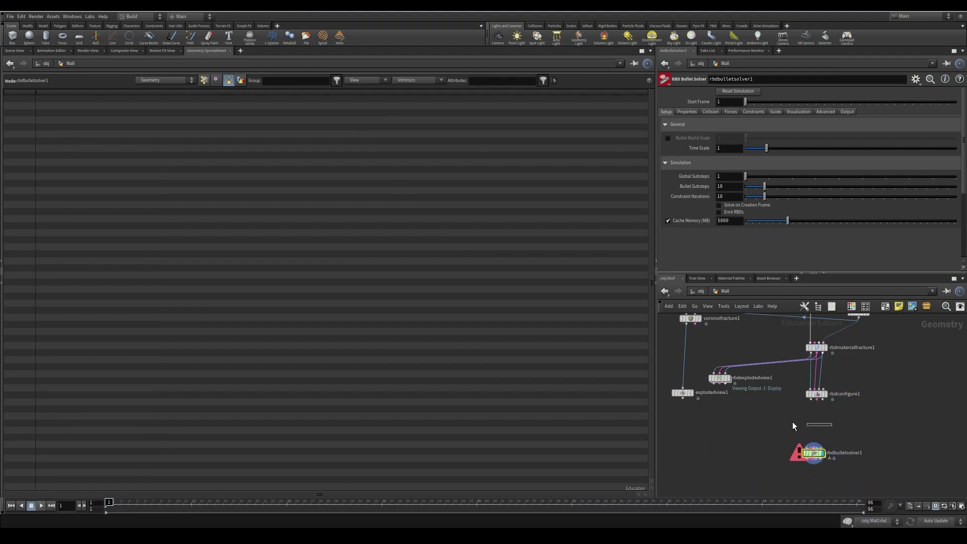
drag(792, 422, 758, 500)
drag(812, 453, 873, 453)
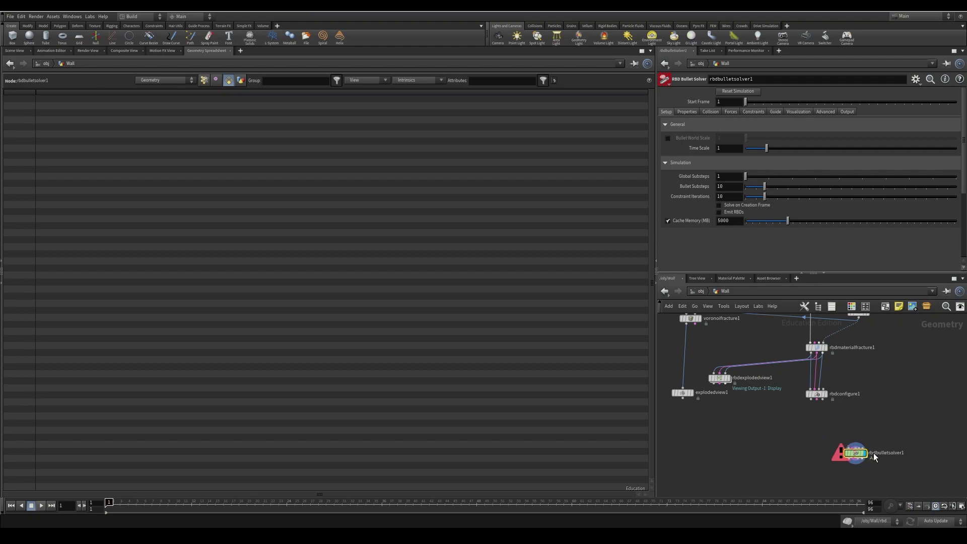
Add a DOP Network to the Wall network below the RBD Configure node.
key(Tab)
text(r)
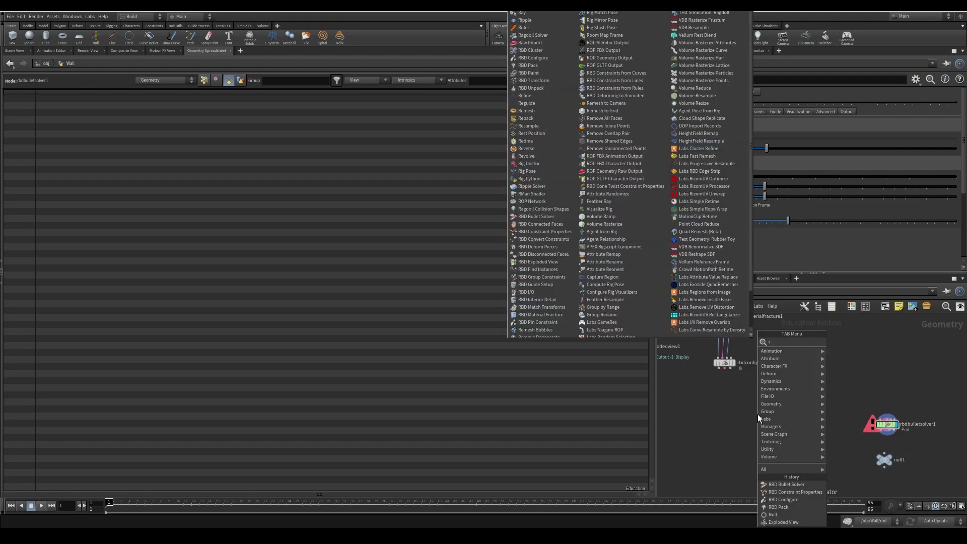
key(BackSpace)
text(dop)
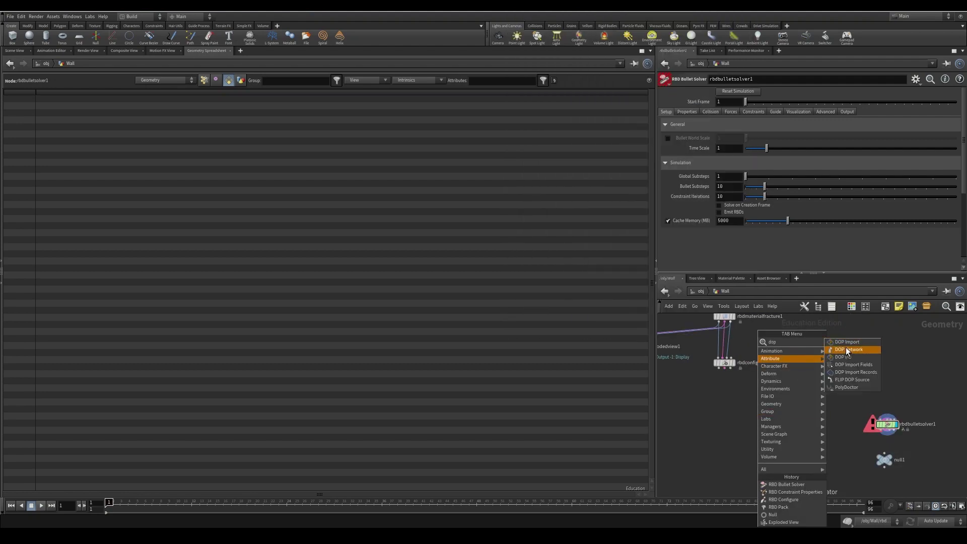
click(845, 343)
click(739, 432)
Add a Null wired from the first output of the RBD Configure and name it Out_Geo_HiRes.
scroll(776, 398, up, 3)
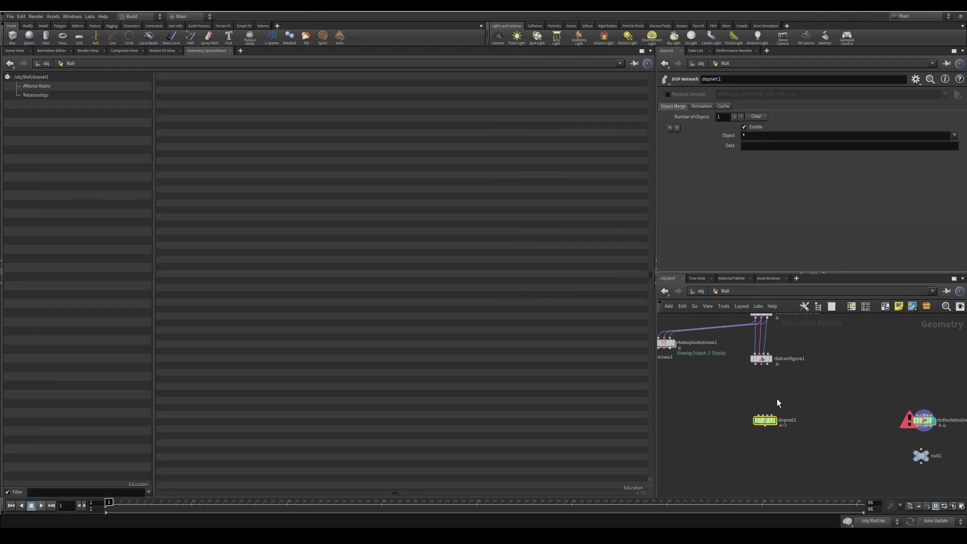
middle_drag(777, 382, 793, 409)
key(Tab)
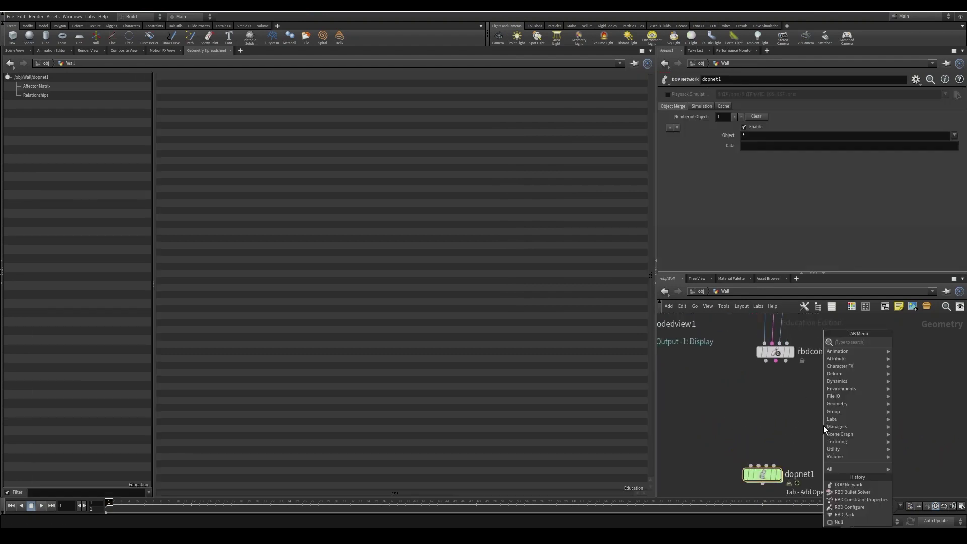
text(null)
key(Return)
click(690, 413)
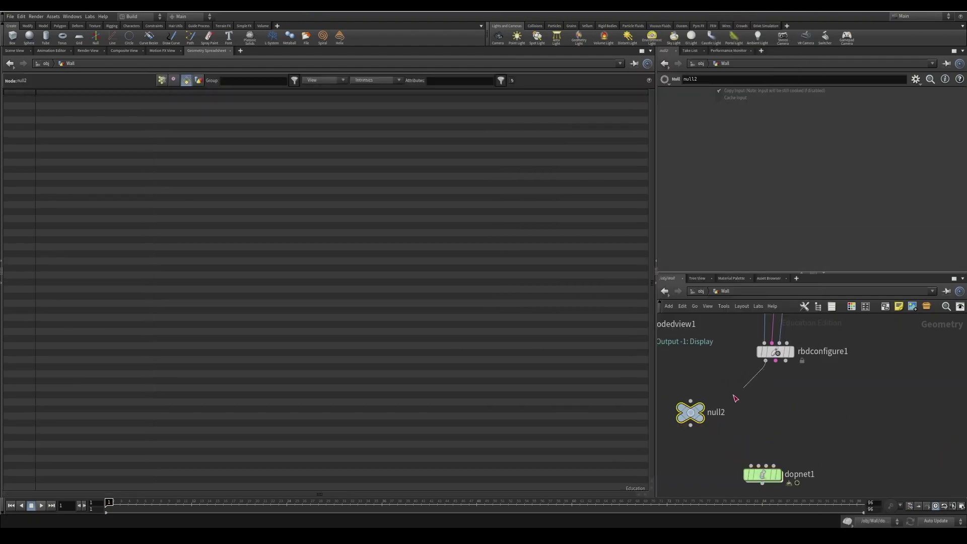
click(690, 402)
key(F2)
text(Out_)
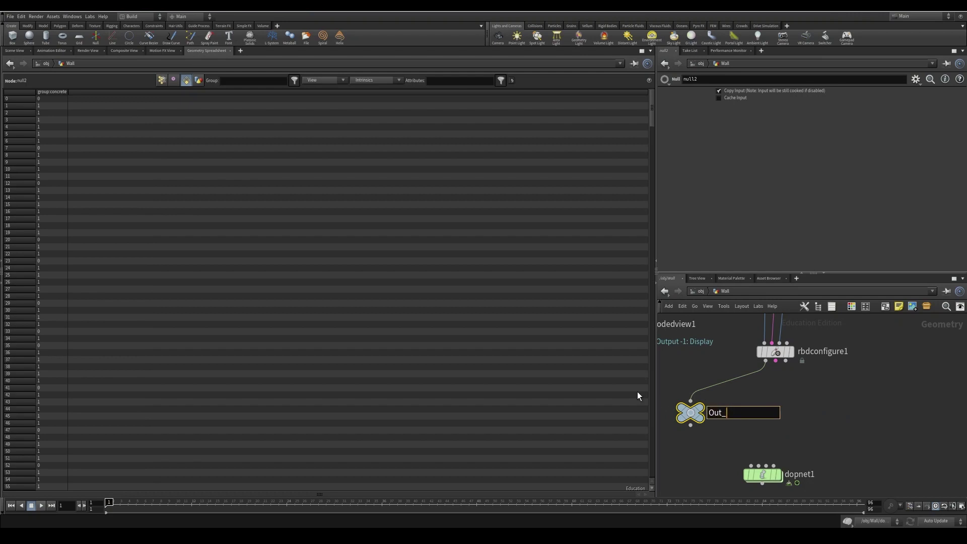
text(Geo_HiRes)
key(Return)
scroll(717, 412, down, 2)
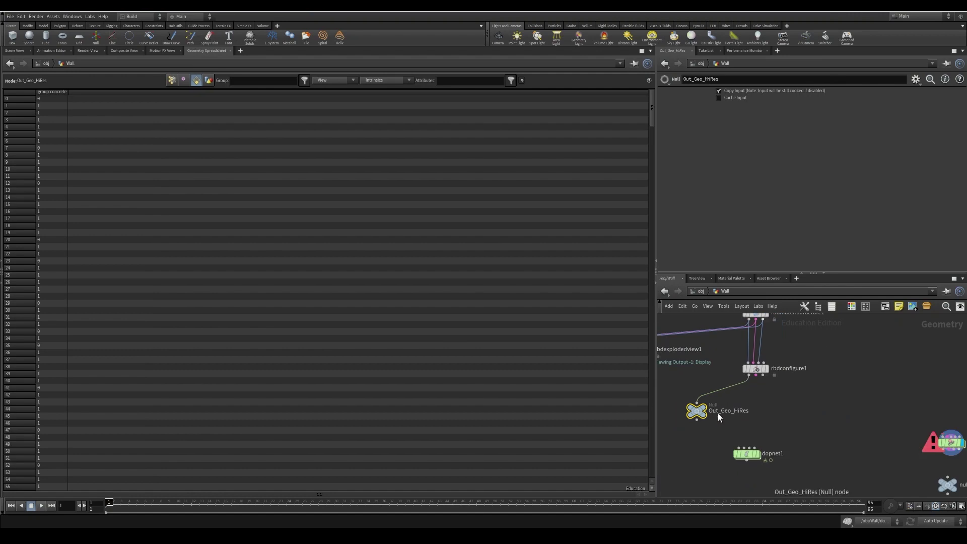
drag(718, 413, 690, 415)
key(Tab)
text(Out)
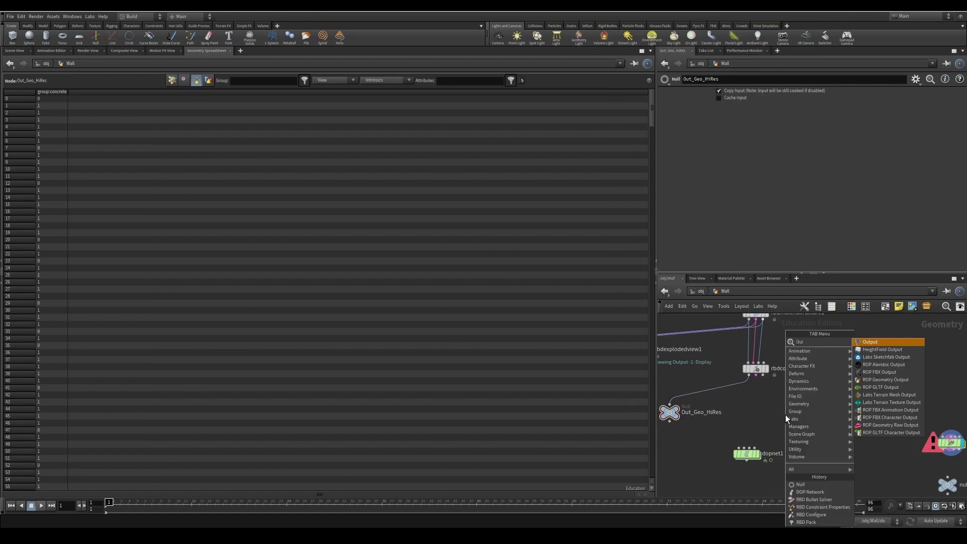
key(BackSpace)
key(BackSpace)
key(BackSpace)
key(Escape)
Add a Null wired from the constraint output of the RBD Configure and name it Out_Wall_Constraint.
key(Tab)
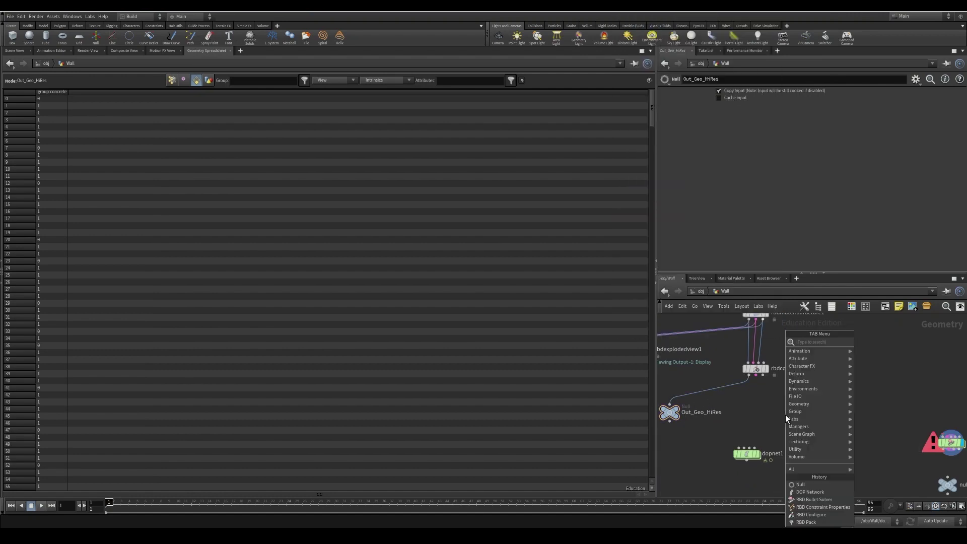
text(null)
key(Return)
click(784, 414)
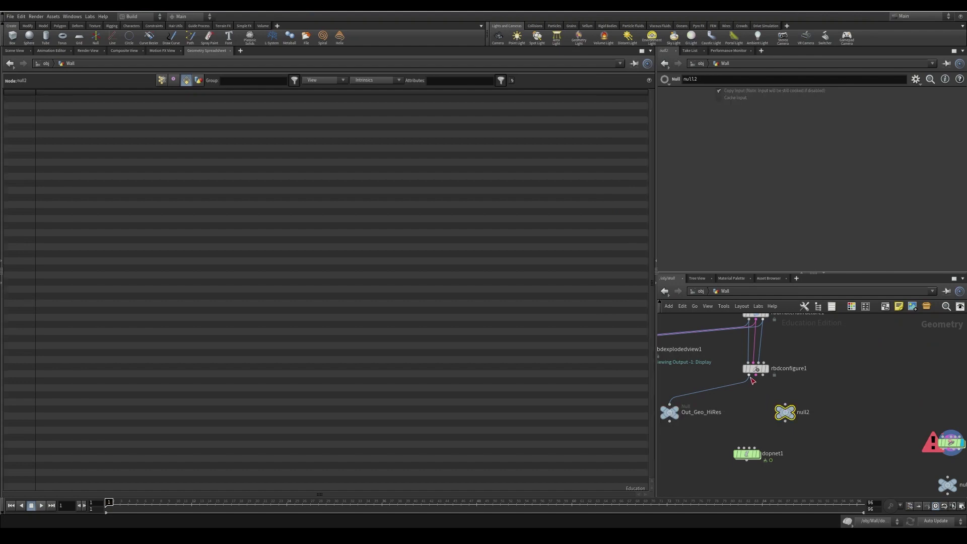
drag(751, 382, 785, 406)
double_click(809, 413)
text(Ou)
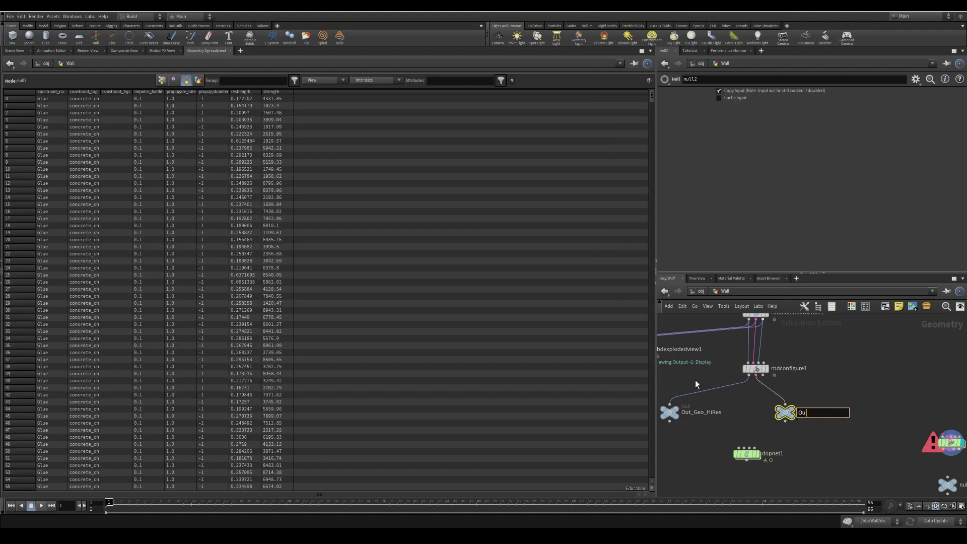
text(t_Wall_Constraint)
key(Return)
drag(775, 412, 756, 422)
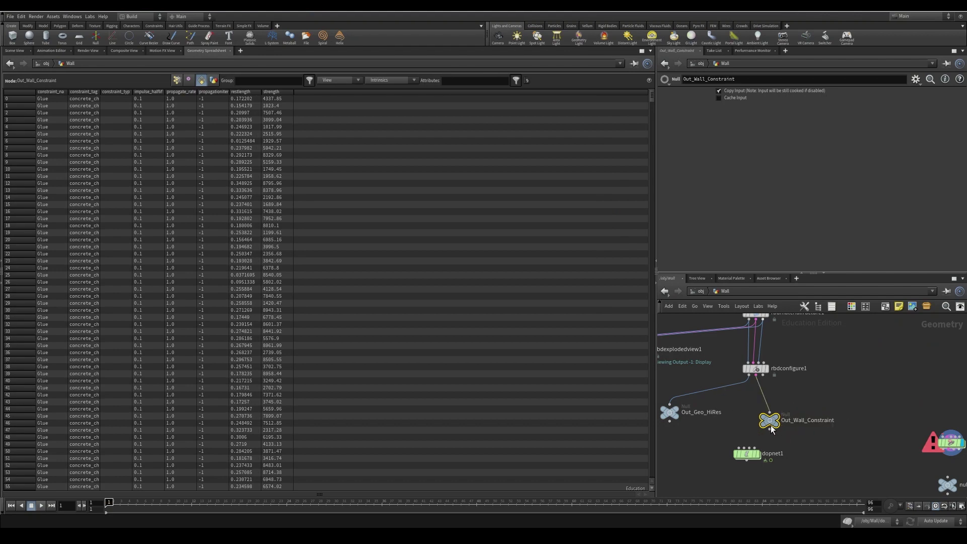
Add a Null wired from the third output of the RBD Configure and name it Out_Geo_Lowres.
key(Tab)
text(Null)
key(Return)
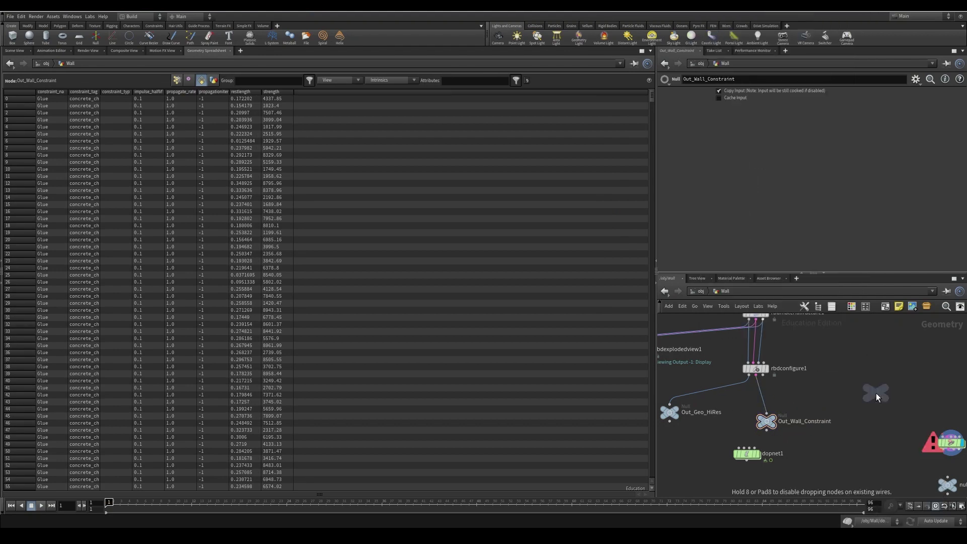
drag(756, 376, 893, 392)
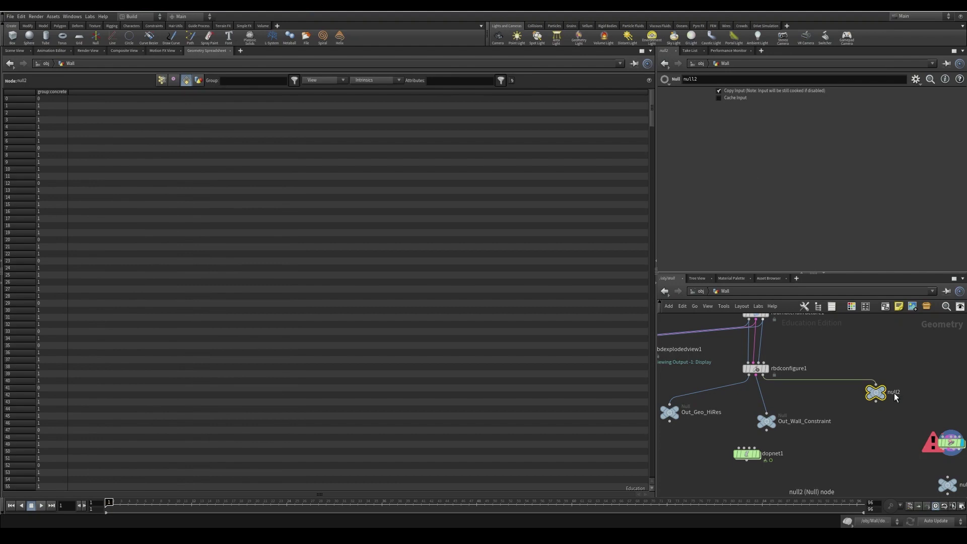
double_click(894, 392)
text(OUt_)
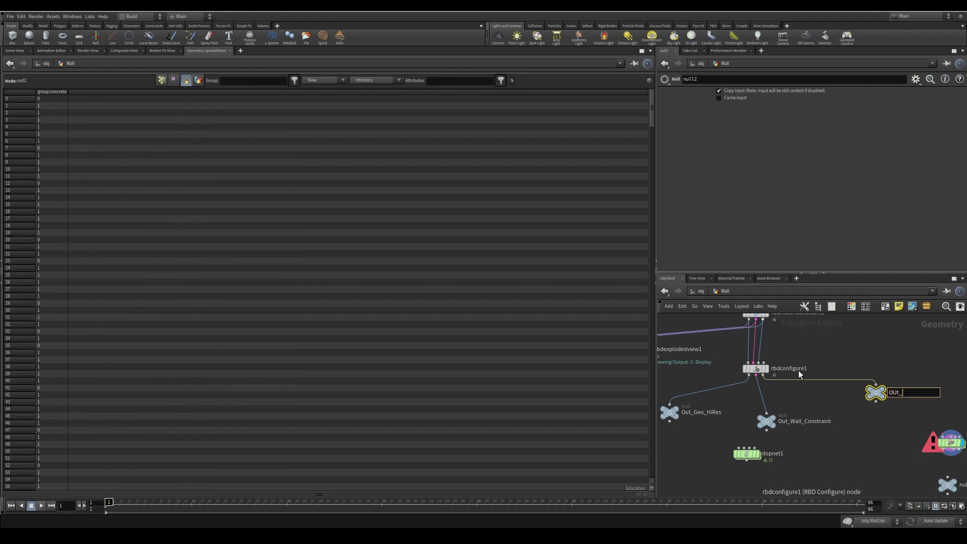
key(BackSpace)
key(BackSpace)
text(ut_Geo_Lowres)
key(Return)
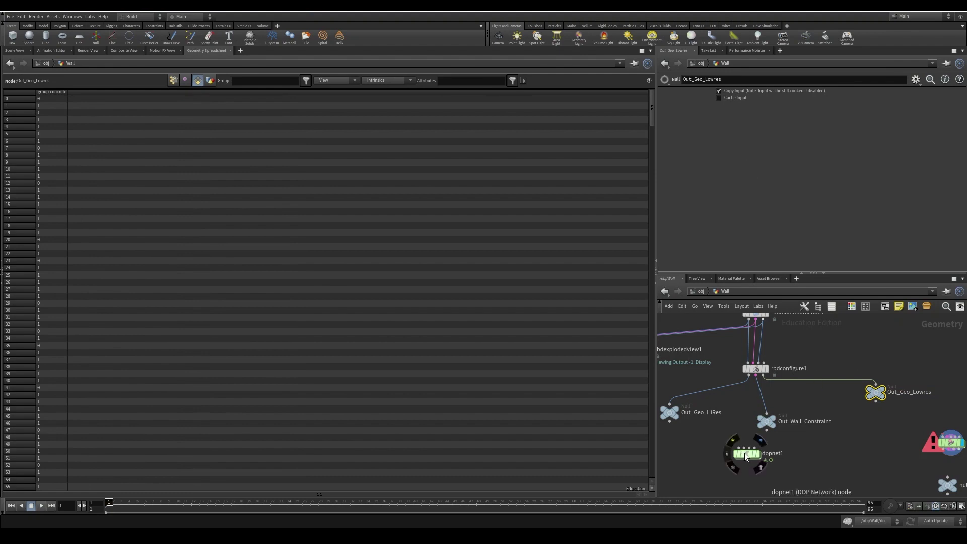
Rearrange the DOP Network and Out_Geo_Lowres nodes and move the RBD Bullet Solver with its null aside.
drag(748, 455, 821, 466)
middle_drag(878, 438, 831, 446)
click(828, 410)
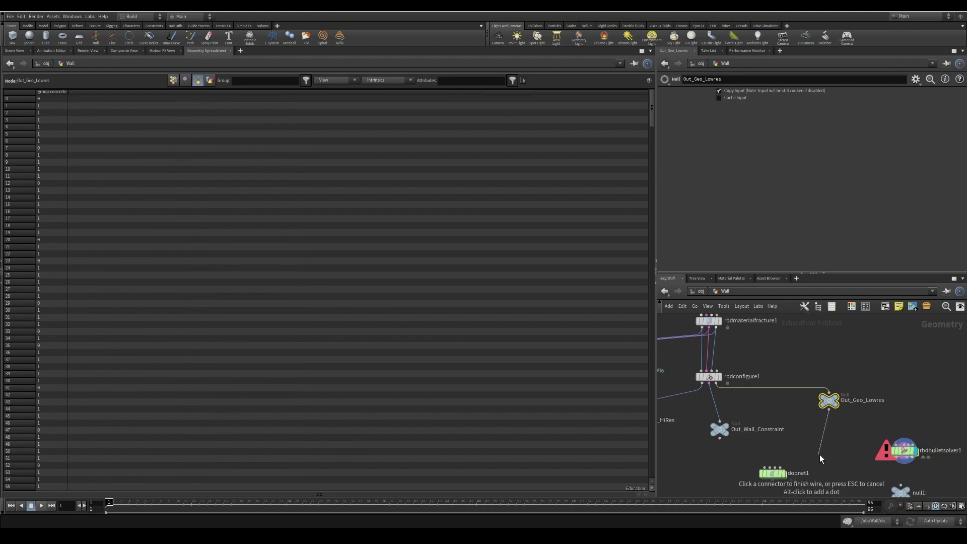
key(Escape)
drag(835, 403, 826, 432)
middle_drag(911, 426, 858, 391)
mouse_move(808, 366)
mouse_down()
mouse_move(889, 429)
mouse_move(894, 473)
mouse_up()
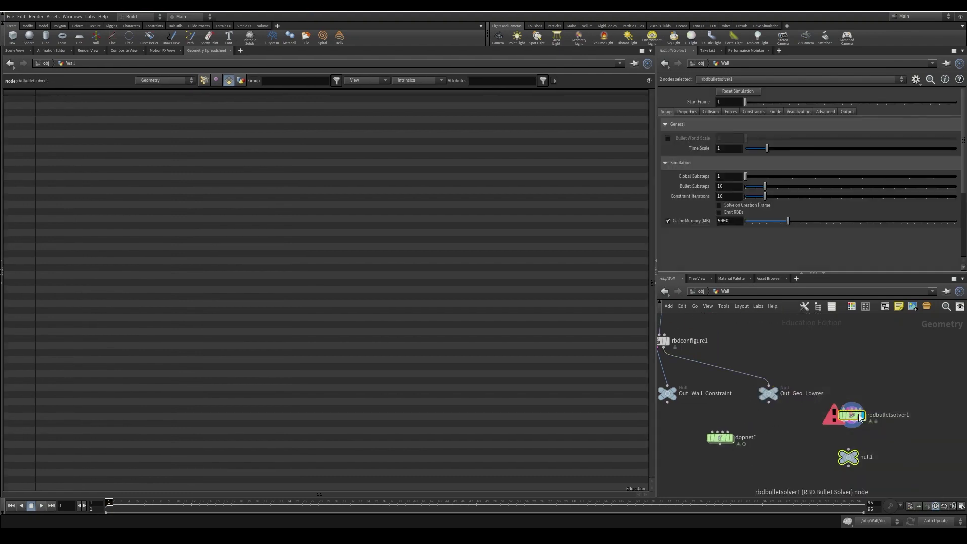
drag(855, 413, 888, 418)
Switch to the scene view and add a Sphere node beside the wall's node chain.
click(11, 53)
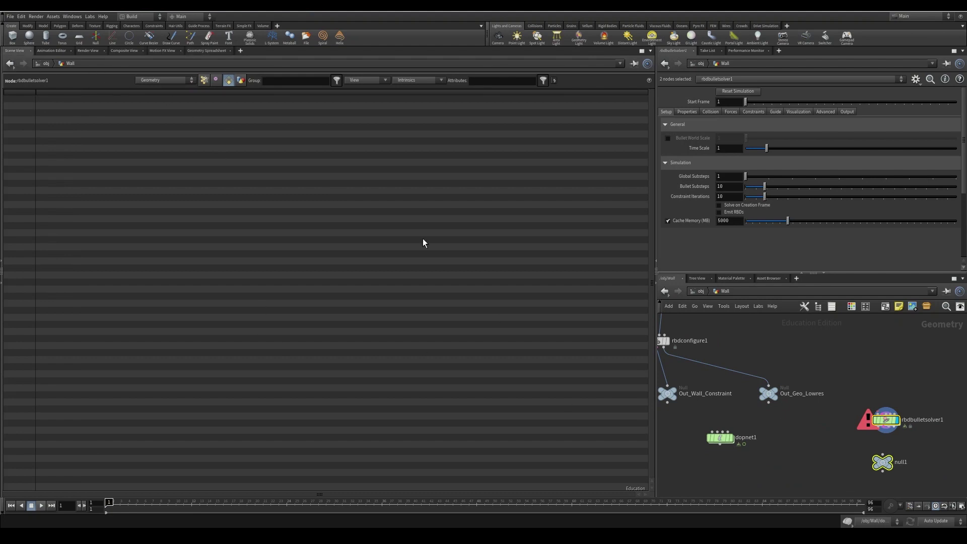
key(ctrl+Tab)
middle_drag(789, 388, 794, 435)
click(846, 380)
key(Tab)
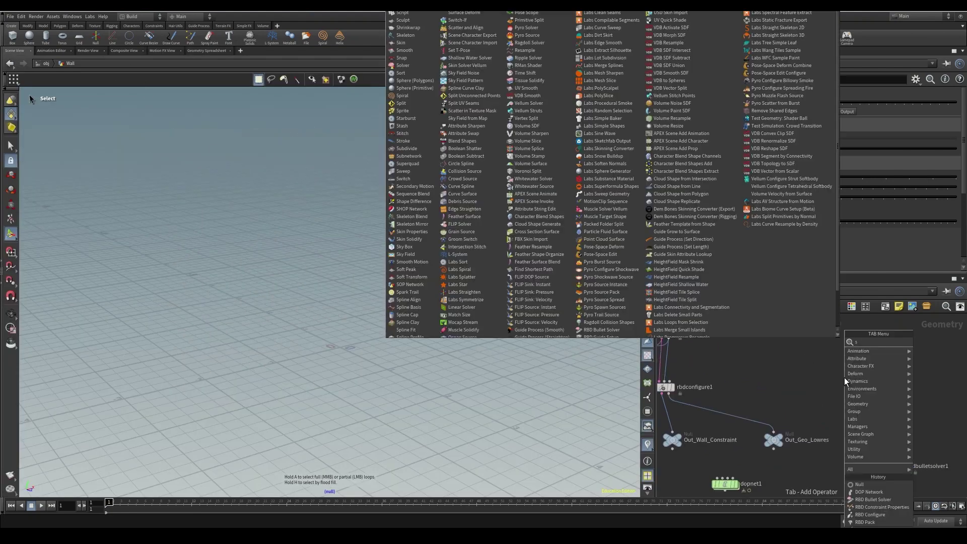
key(Return)
click(844, 382)
middle_drag(769, 381, 815, 414)
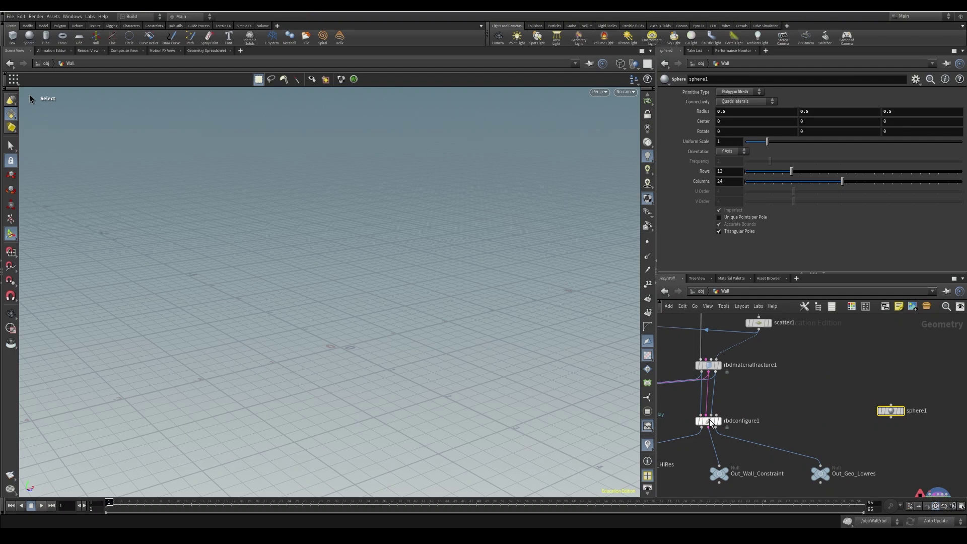
Show the RBD Configure wall as a template and display the sphere alongside it.
click(717, 421)
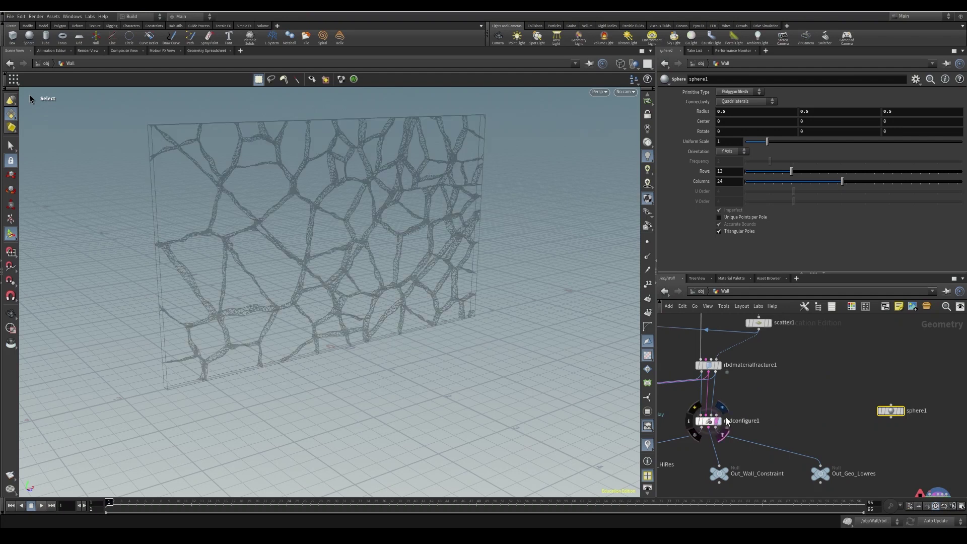
click(901, 411)
drag(892, 411, 878, 375)
Set the sphere's uniform scale to 0.67.
drag(729, 141, 575, 124)
text(.67)
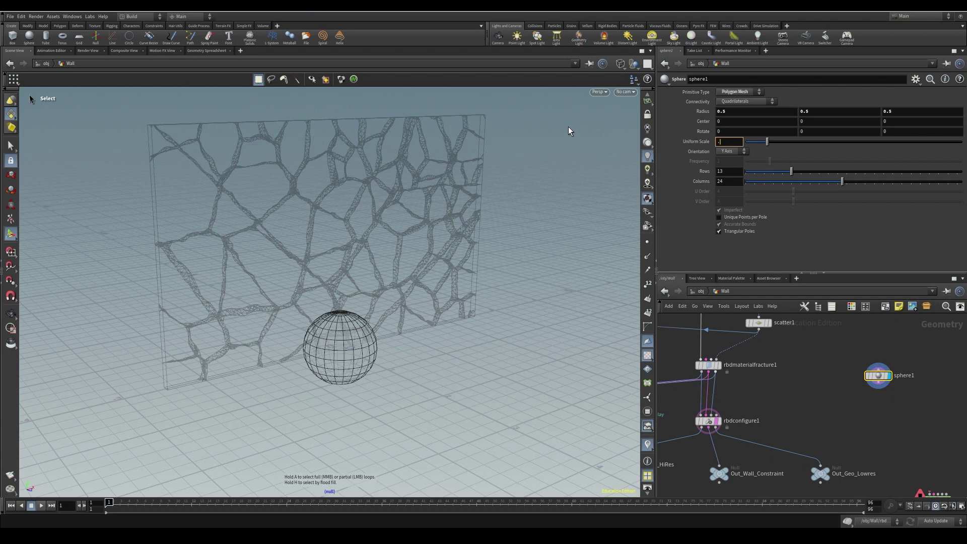
key(Return)
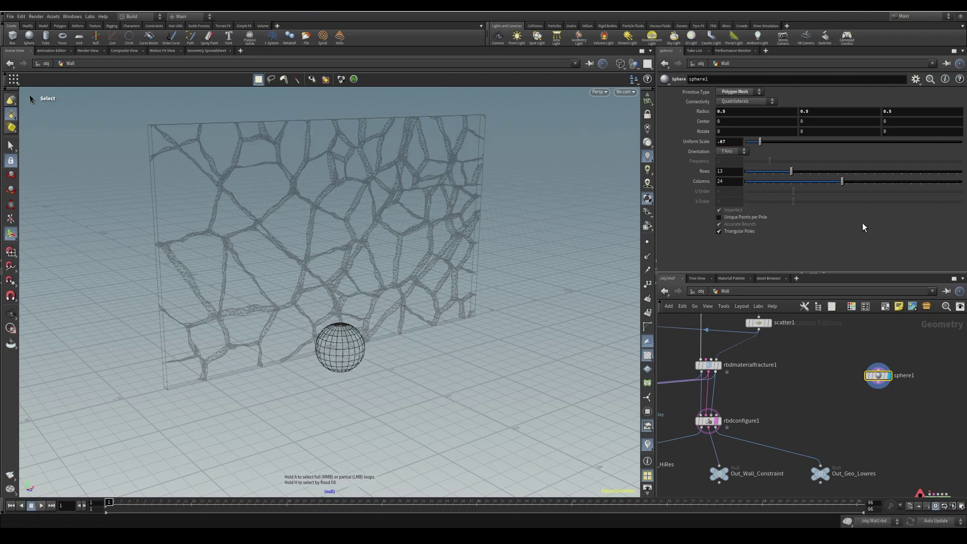
Position the sphere in front of the wall by setting its center to 1.5 in Y and 3 in Z.
middle_drag(901, 122, 913, 123)
drag(851, 125, 695, 113)
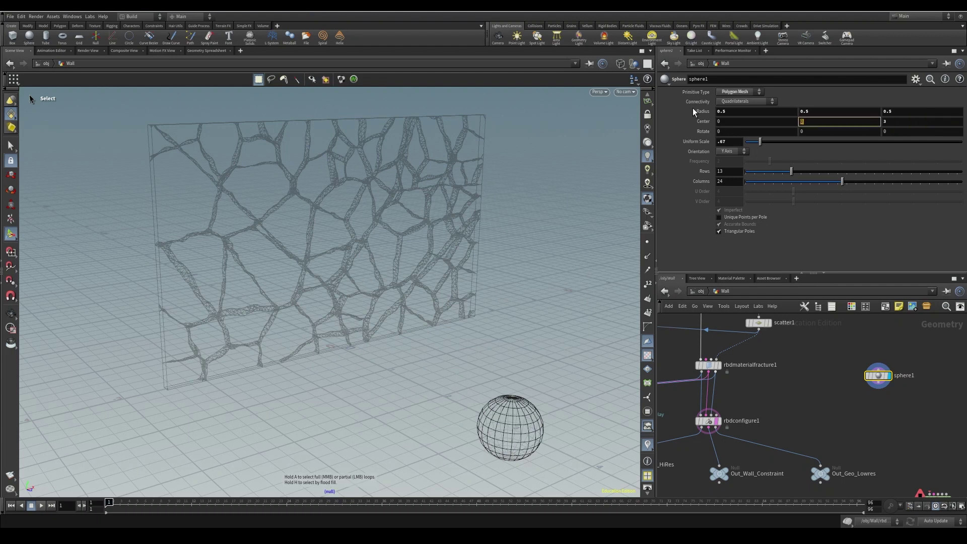
text(3)
key(Return)
double_click(842, 124)
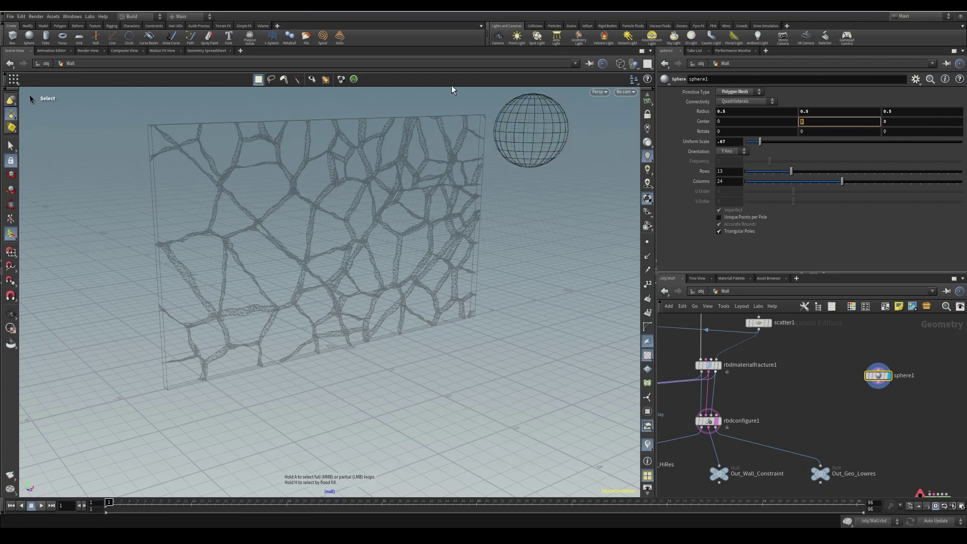
text(1.5)
key(Return)
key(Escape)
drag(467, 321, 463, 304)
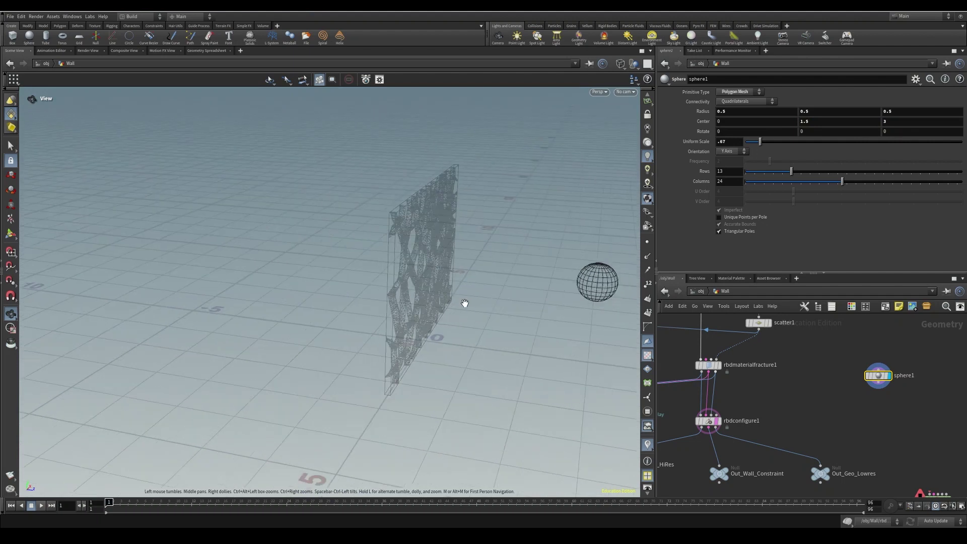
scroll(464, 305, down, 2)
middle_drag(464, 304, 323, 297)
Add an Attribute Create node below the sphere, wired to it and displayed.
drag(878, 376, 880, 364)
key(Tab)
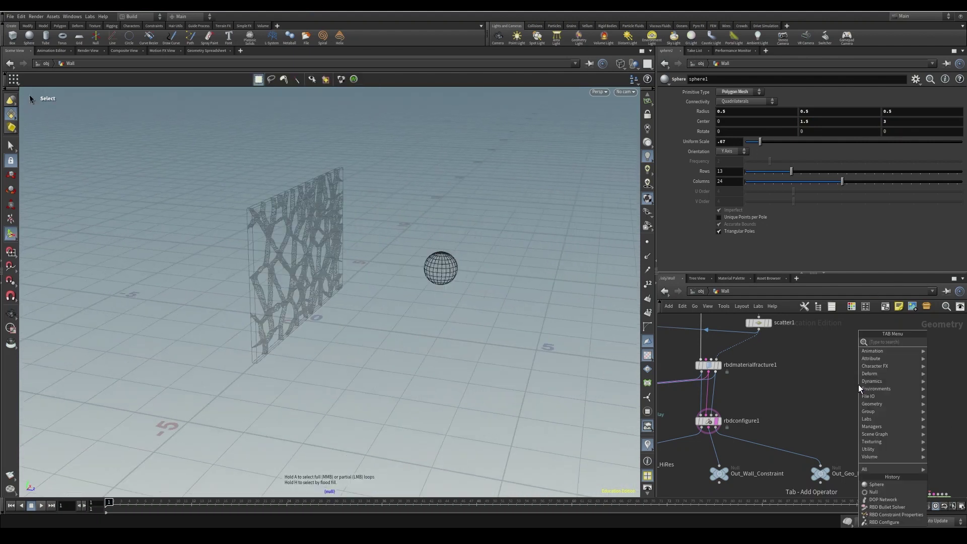
text(attribute create)
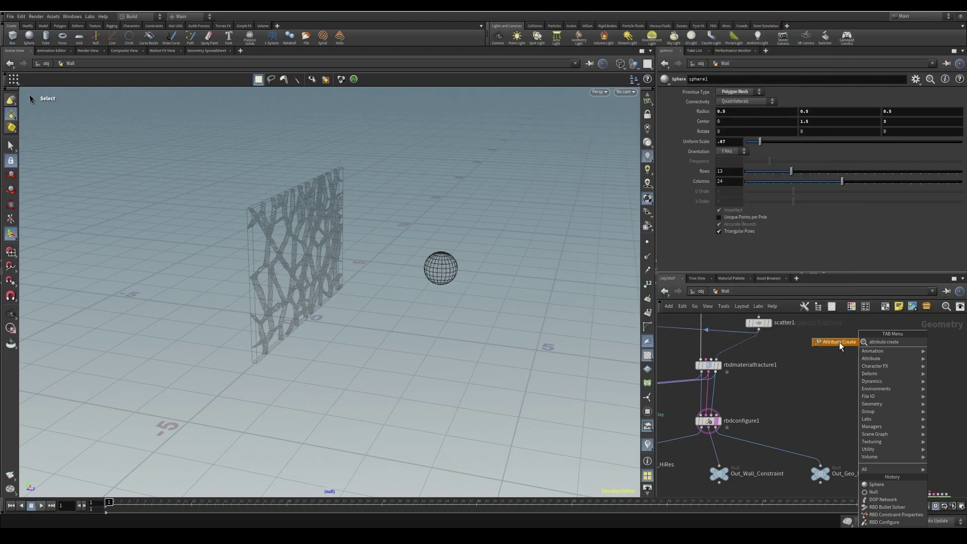
click(838, 341)
click(880, 398)
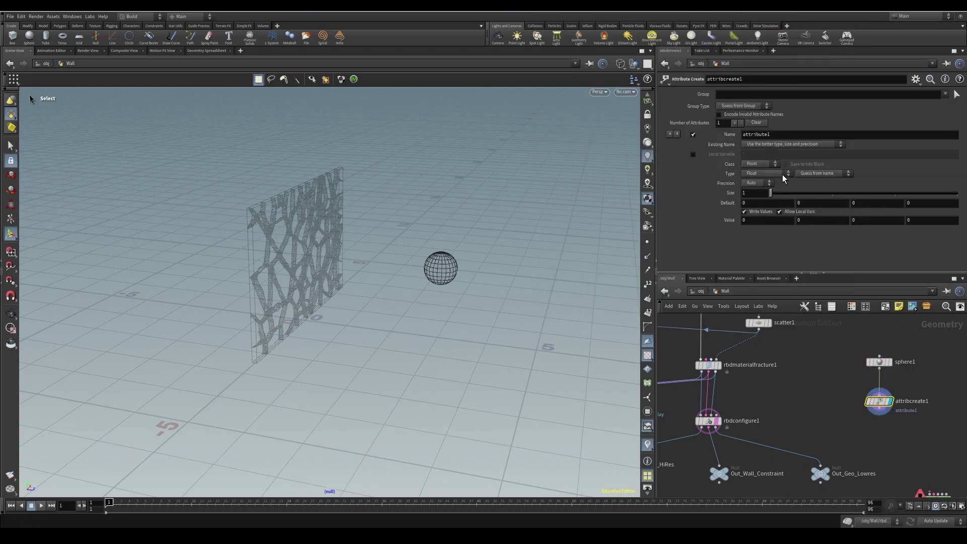
Name the attribute v and make it a point attribute of type Vector.
double_click(777, 133)
text(v)
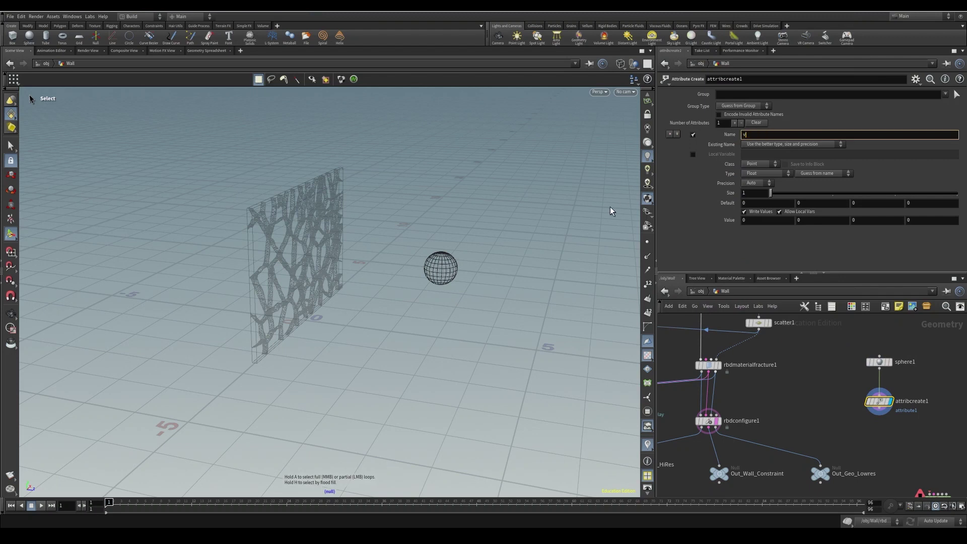
key(Return)
click(757, 163)
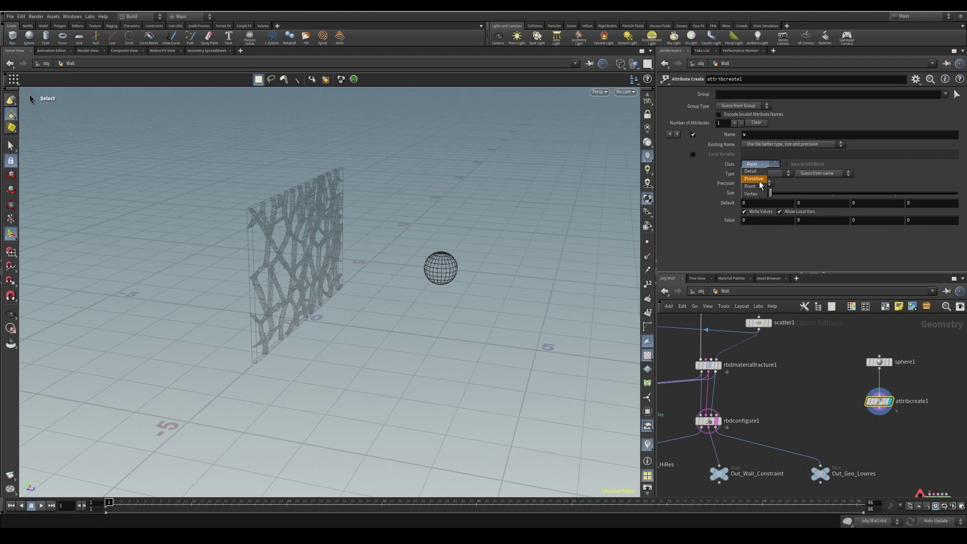
click(750, 167)
click(758, 173)
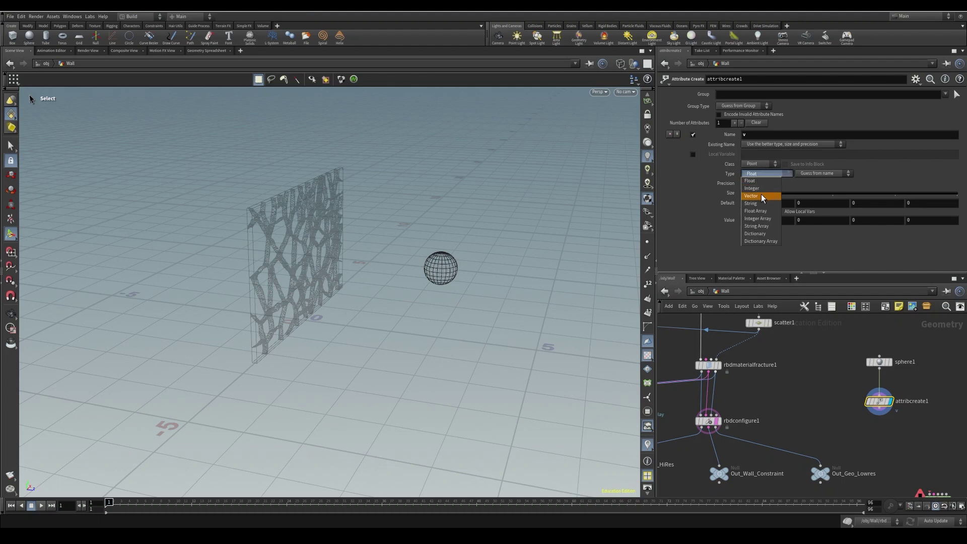
click(757, 190)
Set the third component of the v attribute's default and value to -25.
click(877, 193)
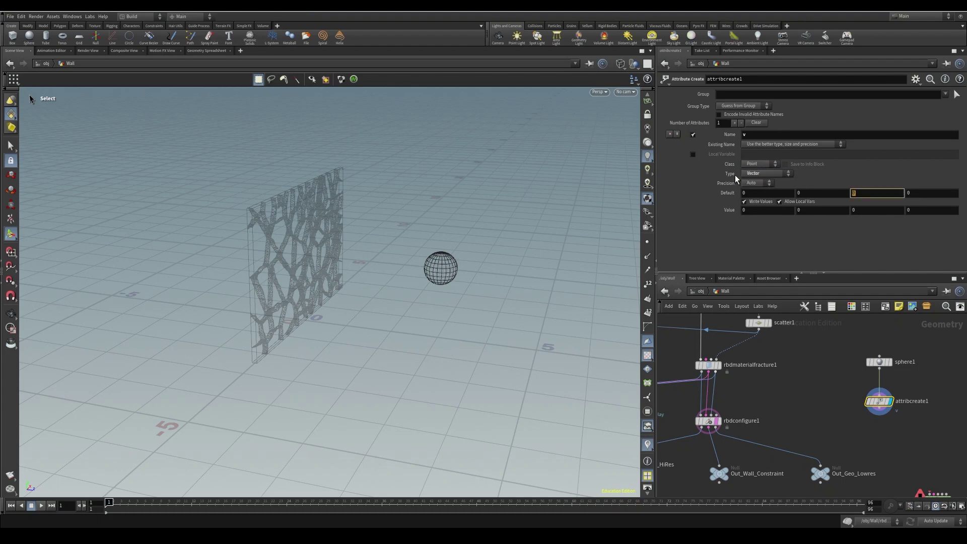
text(-25)
key(Tab)
key(Tab)
key(Tab)
text(-25)
key(Return)
Place a Null node below the Attribute Create node.
key(Tab)
text(null)
key(Return)
click(877, 449)
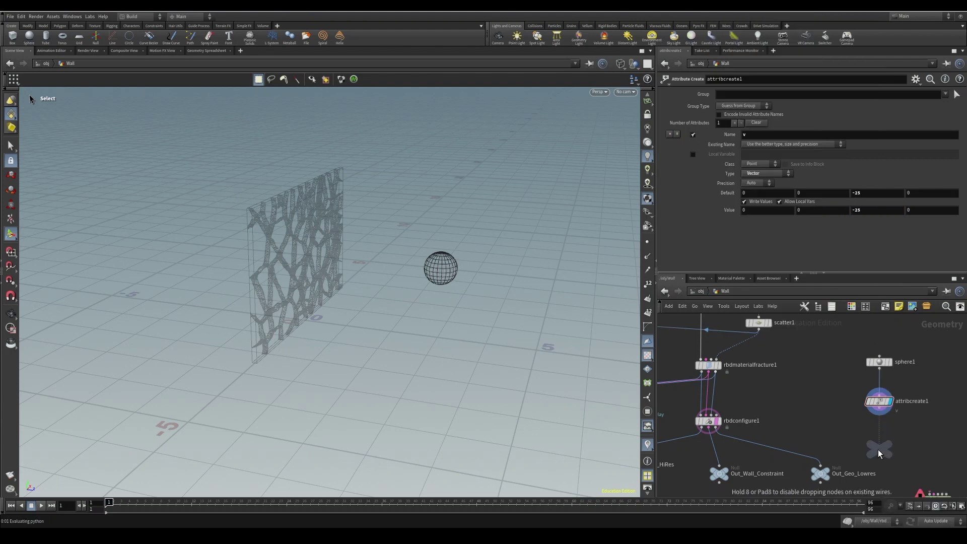
Add a displayed Pack node after the Attribute Create and set its transfer attributes to *.
key(Tab)
text(Pa)
key(Return)
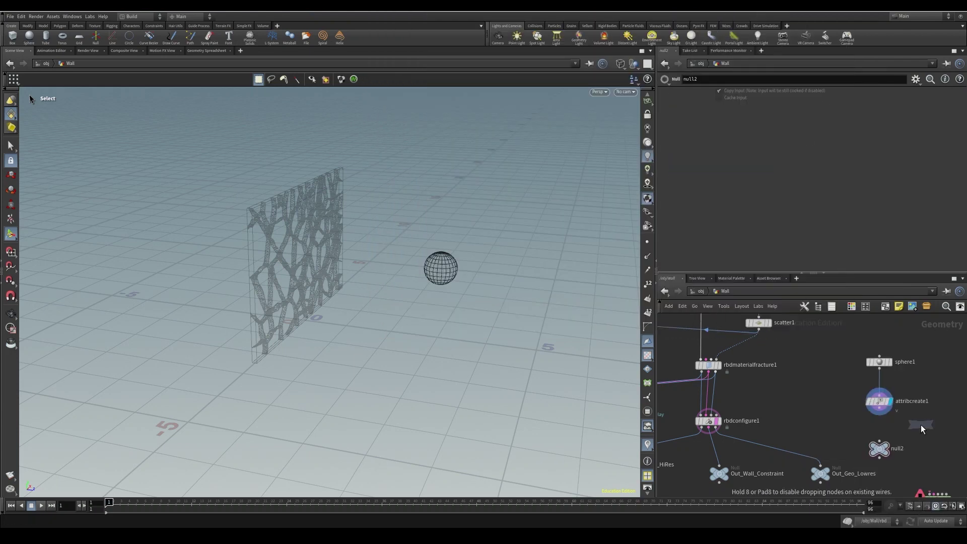
click(859, 417)
click(734, 139)
text(*)
key(Return)
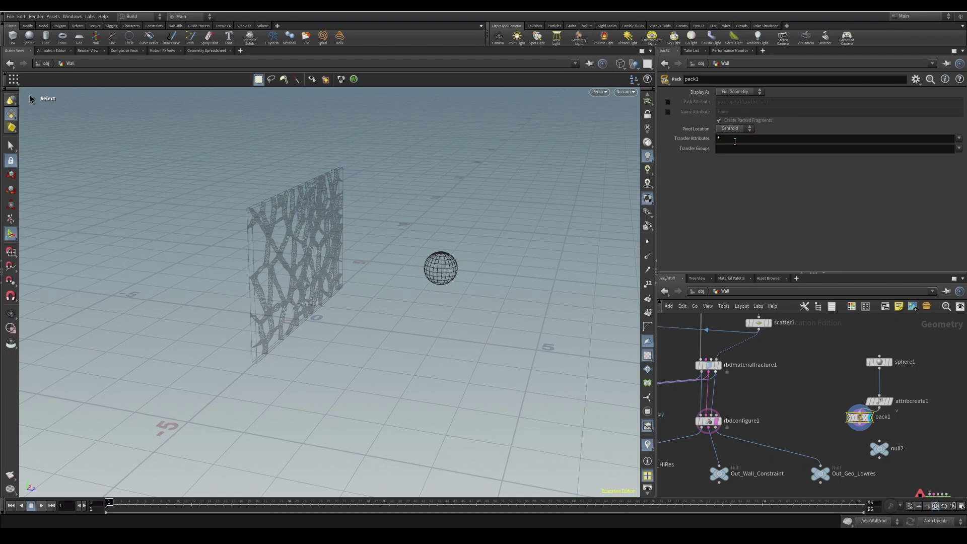
Check the packed sphere's point attributes in the spreadsheet and rename the Null wired below the Pack node as Out_Projectile.
click(195, 51)
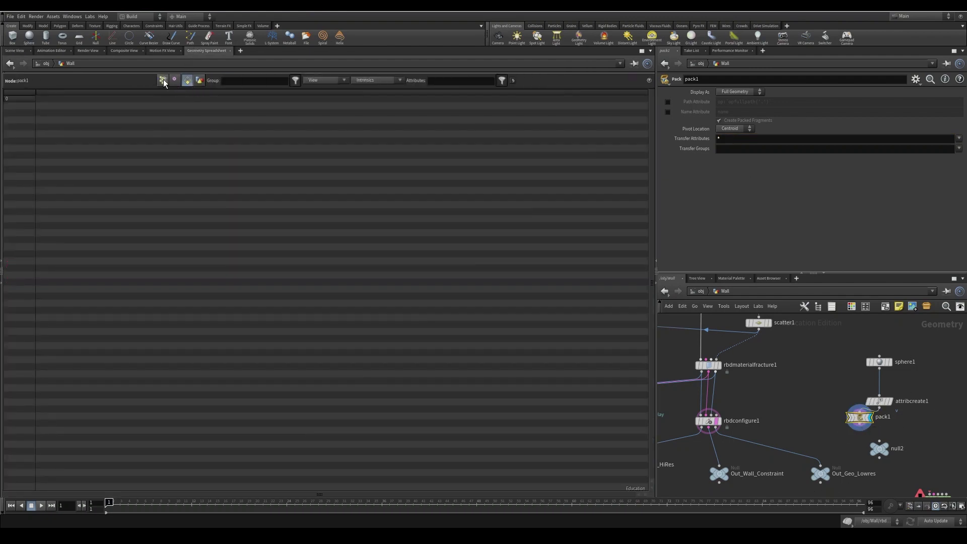
click(163, 80)
middle_drag(887, 449, 877, 421)
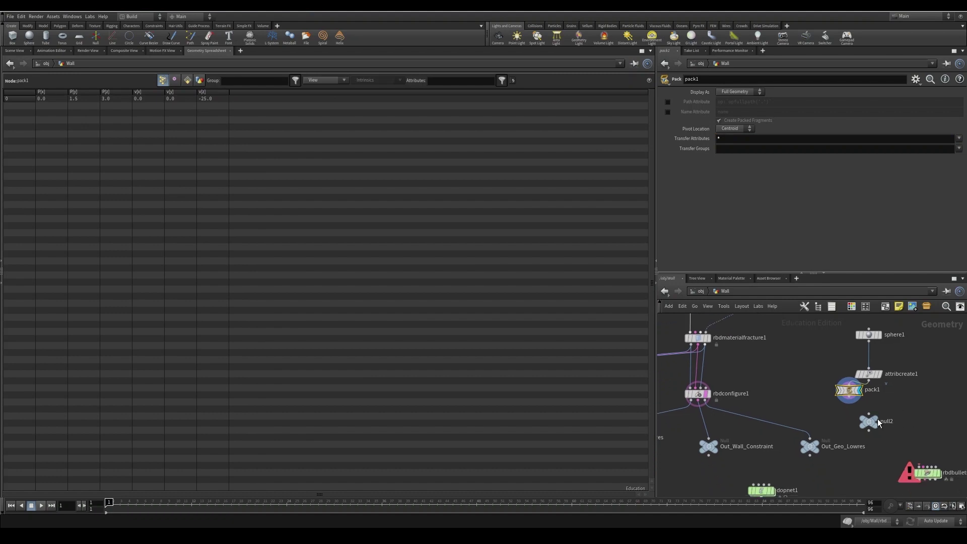
drag(849, 390, 868, 397)
double_click(886, 430)
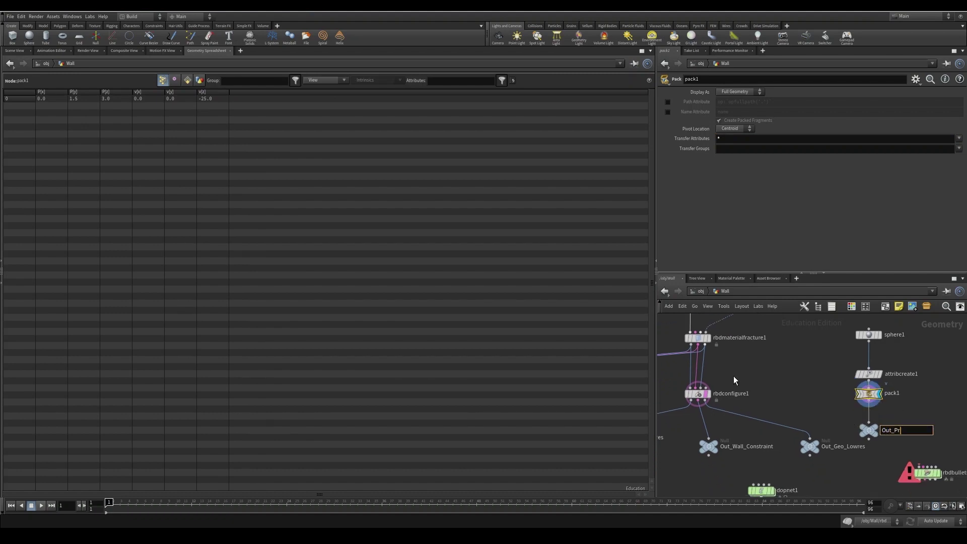
text(Out_Projectile)
key(Return)
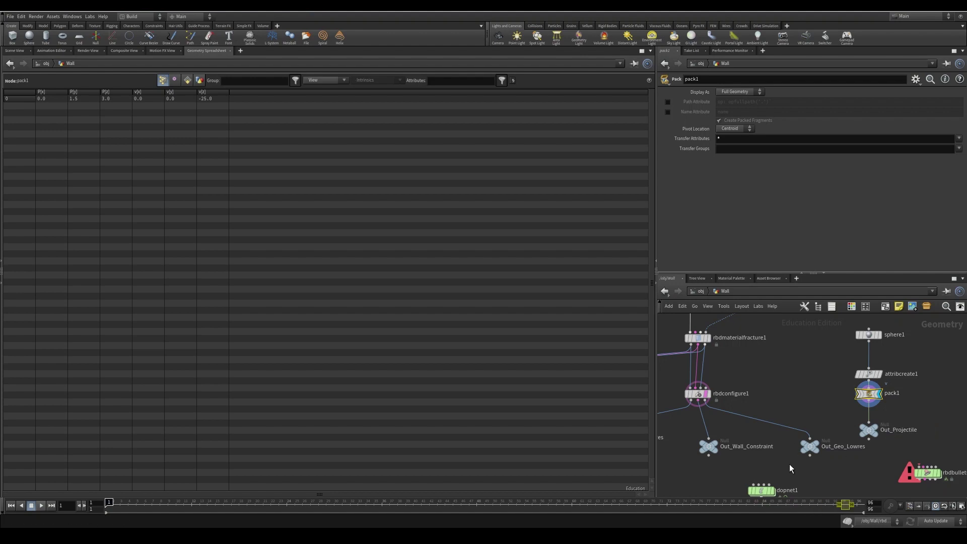
Go inside the dopnet1 network and add a Rigid Body Solver node.
middle_drag(780, 467, 780, 461)
double_click(772, 464)
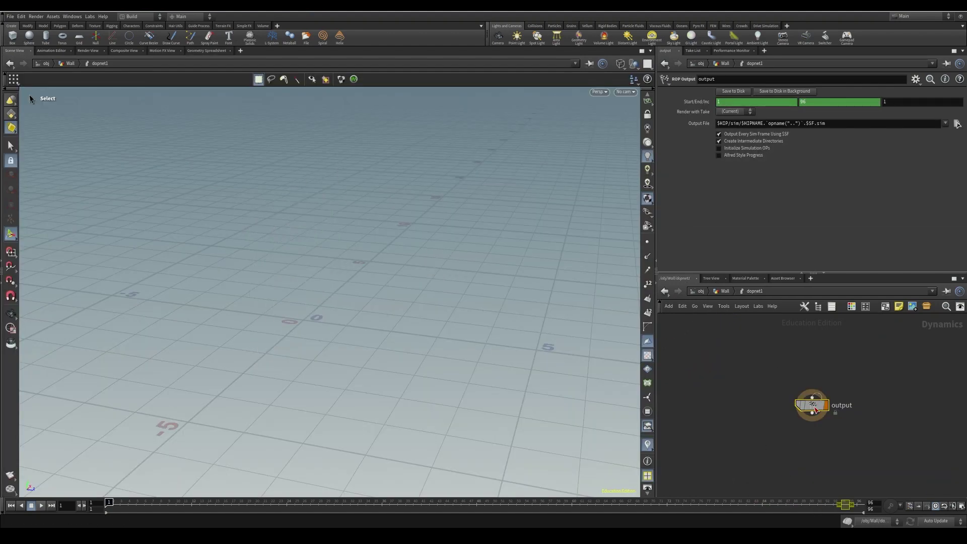
drag(812, 413, 823, 370)
key(Tab)
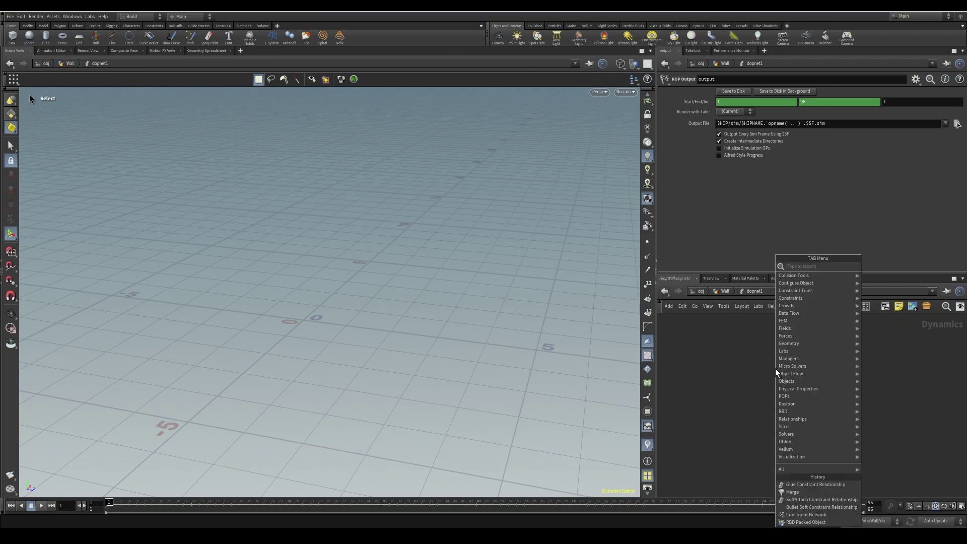
text(rigid)
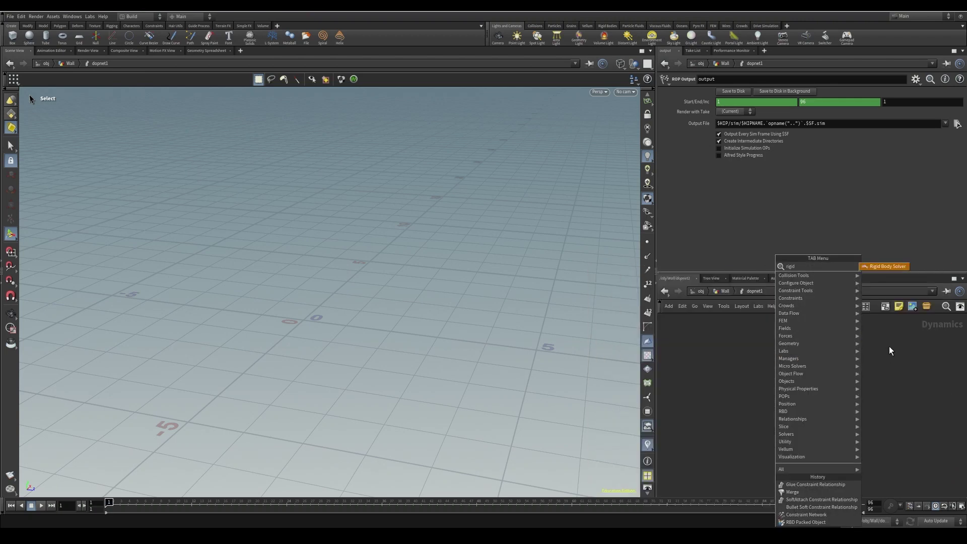
click(883, 268)
Add a Merge node and a Gravity Force node between the Rigid Body Solver and the output.
key(Tab)
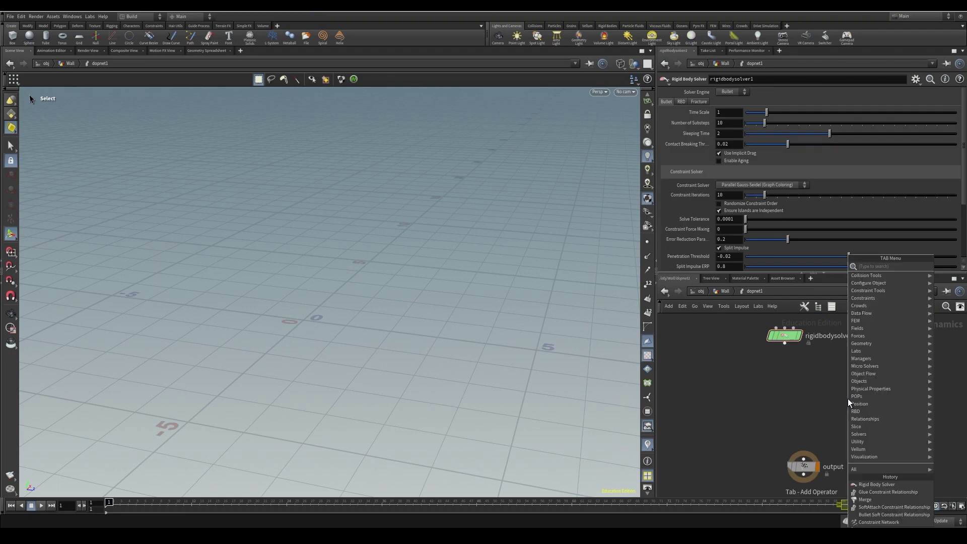
text(mer)
key(Return)
click(847, 398)
key(Tab)
text(gravi)
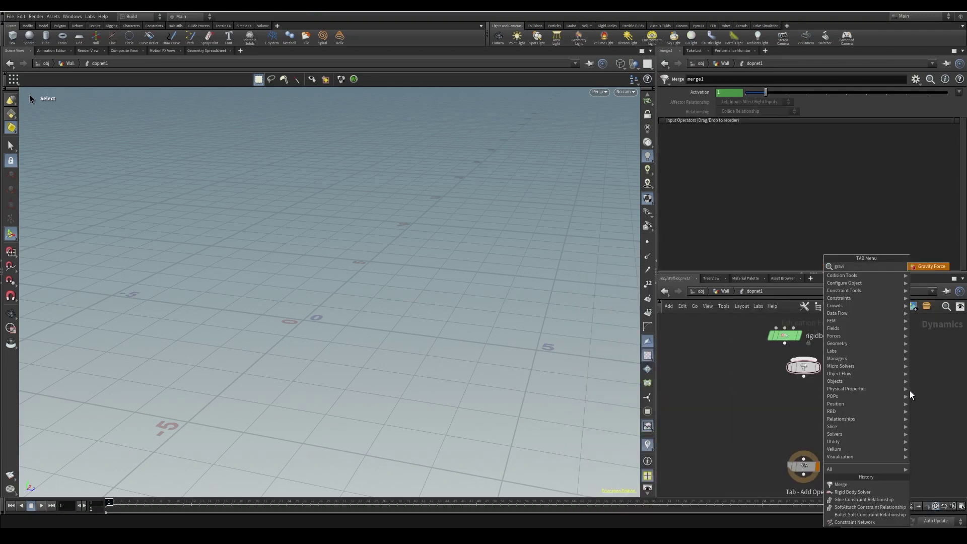
key(Return)
click(831, 414)
Add a Ground Plane node to the DOP network.
key(Tab)
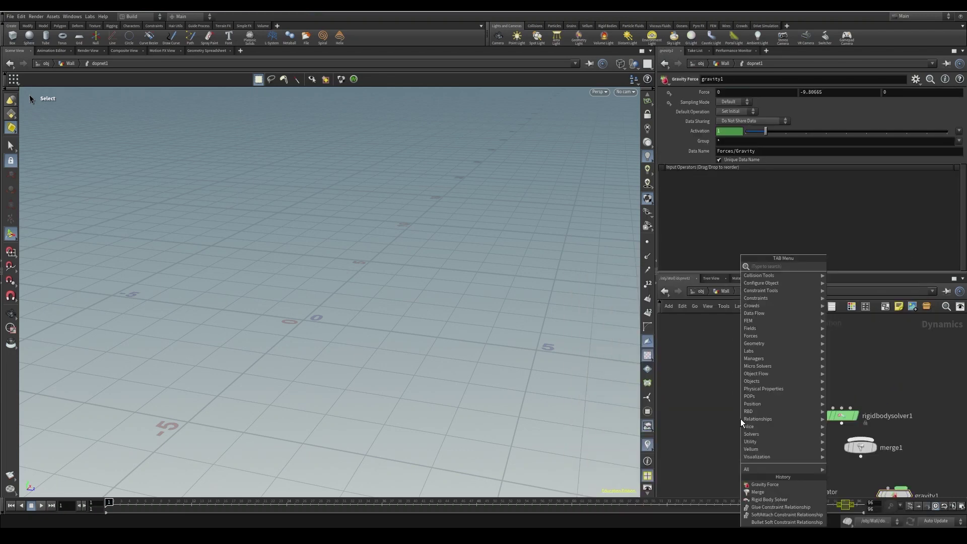
text(grou)
key(Return)
click(740, 418)
Wire the Ground Plane and Rigid Body Solver into the Merge, and chain the Merge through Gravity Force to the output.
middle_drag(871, 387, 824, 370)
click(698, 406)
mouse_move(796, 398)
mouse_down()
mouse_move(835, 387)
mouse_move(813, 421)
mouse_up()
middle_drag(882, 428, 871, 368)
drag(801, 378, 801, 460)
drag(801, 470, 833, 455)
Add an RBD Packed Object node and connect it to the Rigid Body Solver's first input.
middle_drag(908, 365, 897, 523)
key(Tab)
text(rbd packed)
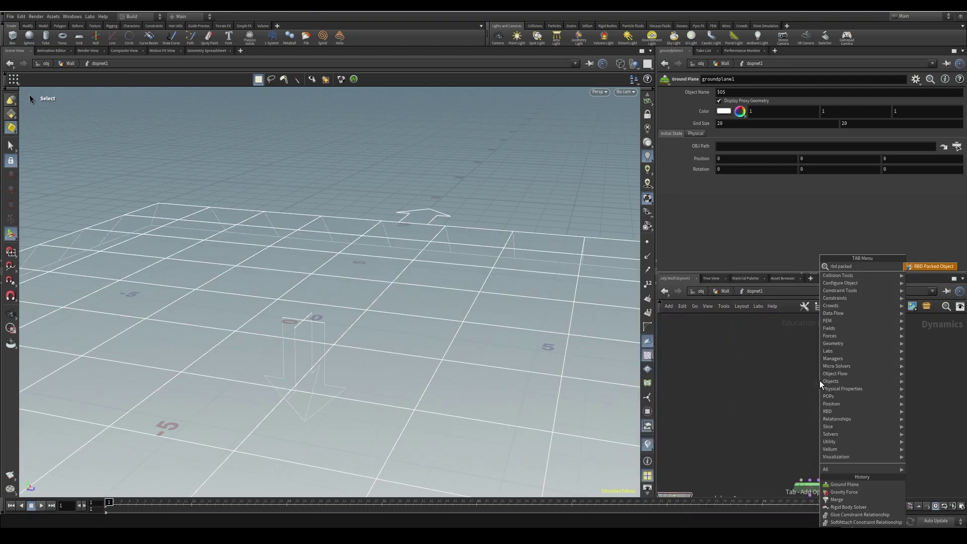
click(930, 266)
click(738, 397)
middle_drag(826, 427, 847, 406)
drag(757, 380, 821, 457)
Set the RBD Packed Object's SOP path to /obj/Wall/Out_Geo_Lowres.
click(950, 129)
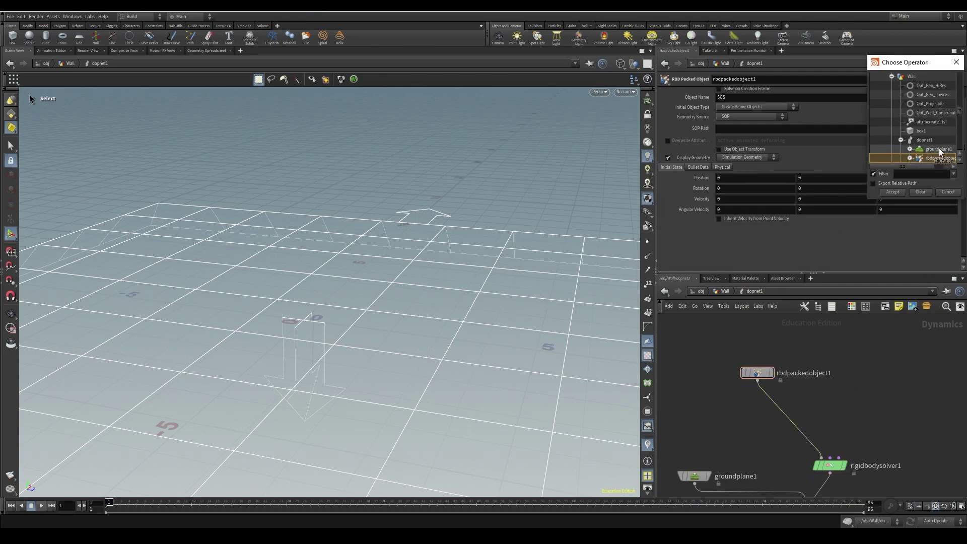
scroll(940, 149, up, 2)
scroll(936, 136, down, 1)
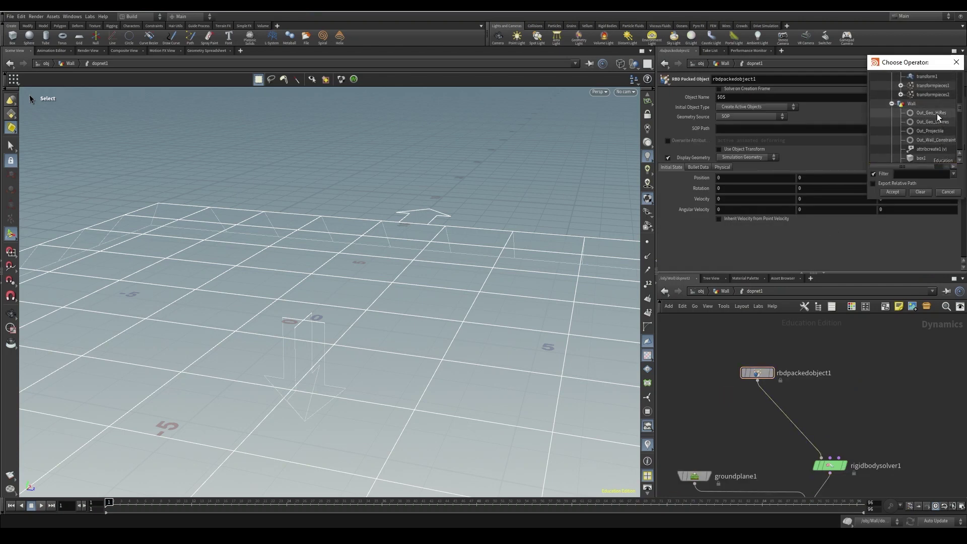
click(922, 124)
click(891, 192)
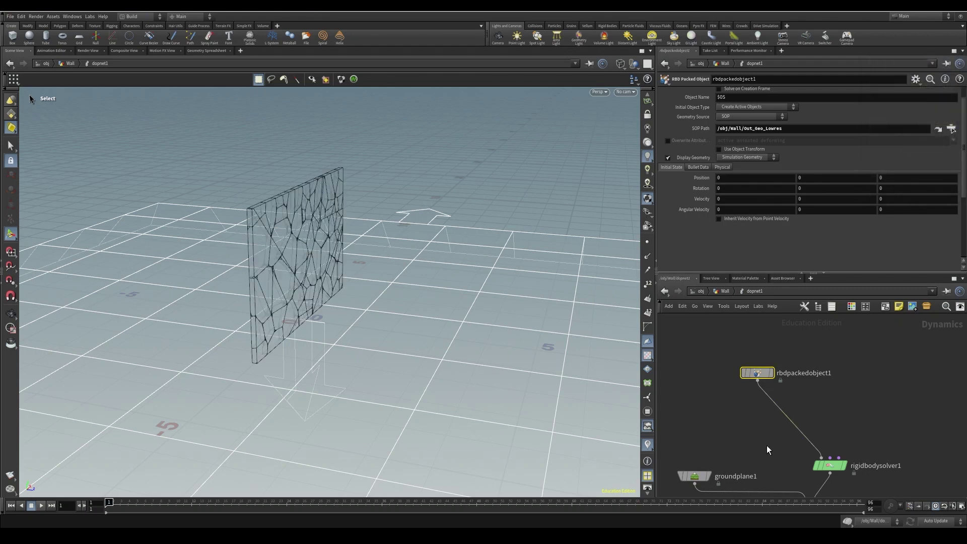
Insert a second Merge node on the connection between the RBD Packed Object and the Rigid Body Solver.
alt+drag(321, 295, 297, 251)
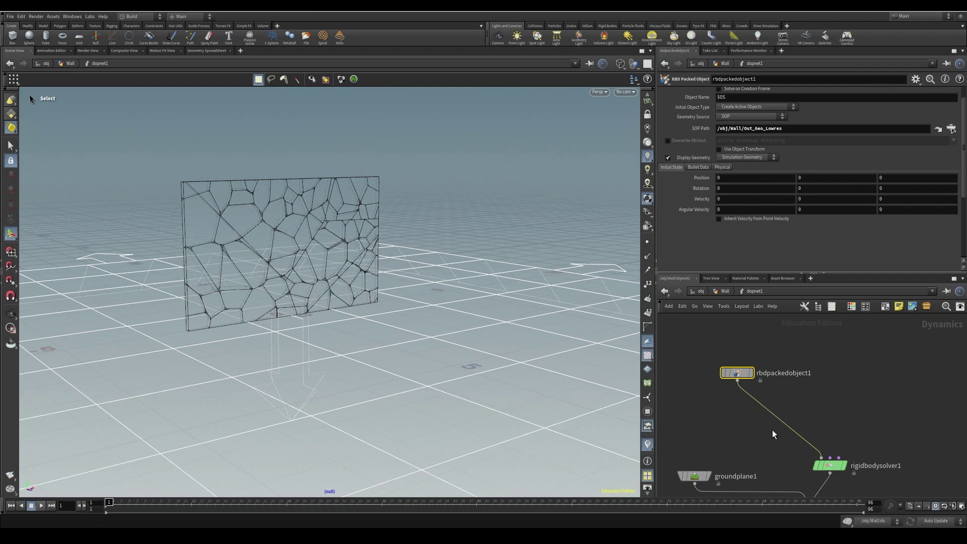
click(837, 406)
key(Tab)
text(Merge)
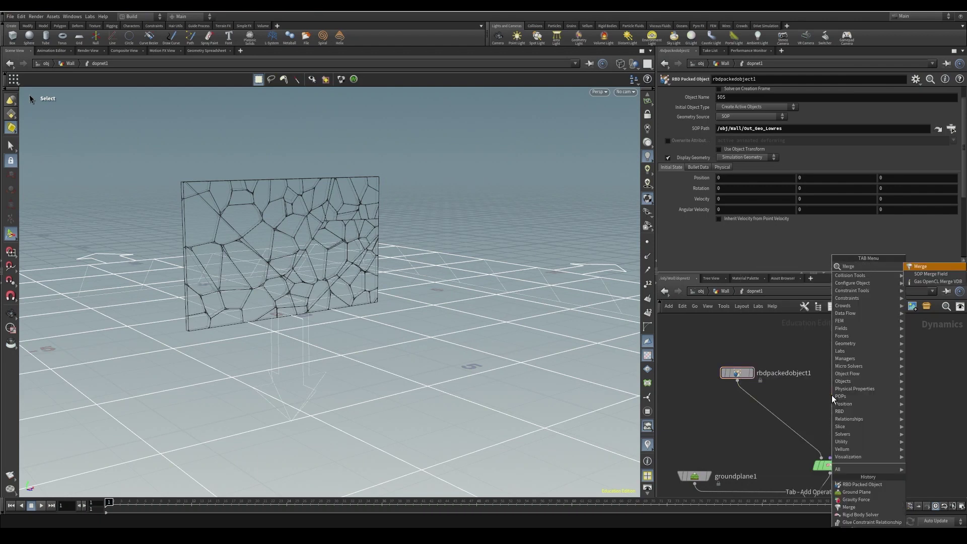
click(924, 268)
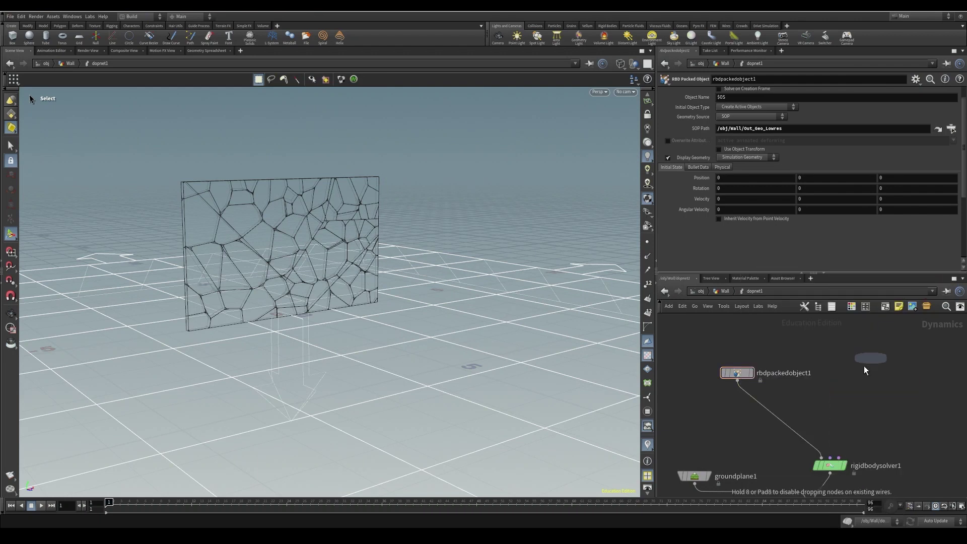
click(812, 424)
Add a second RBD Packed Object node and connect it to the Merge above the Rigid Body Solver.
key(Tab)
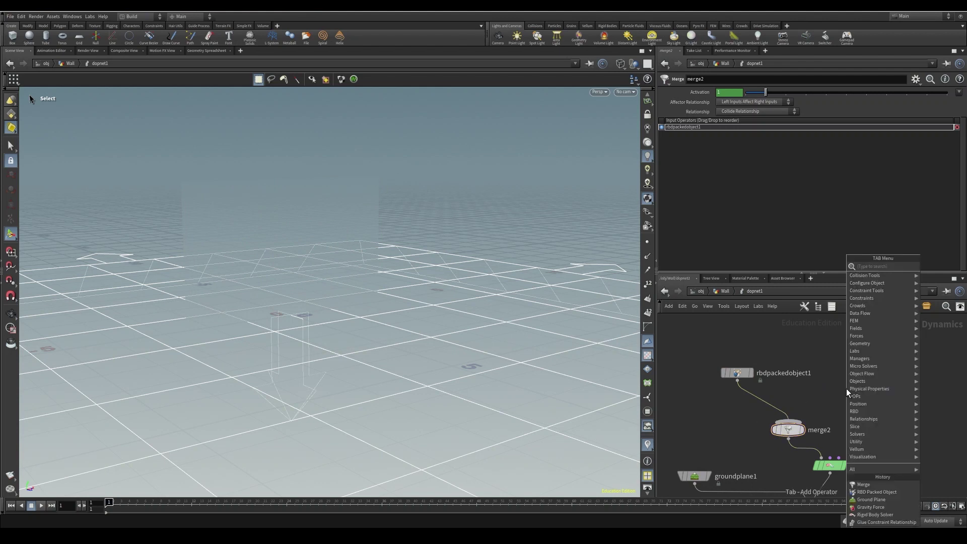
text(rbd)
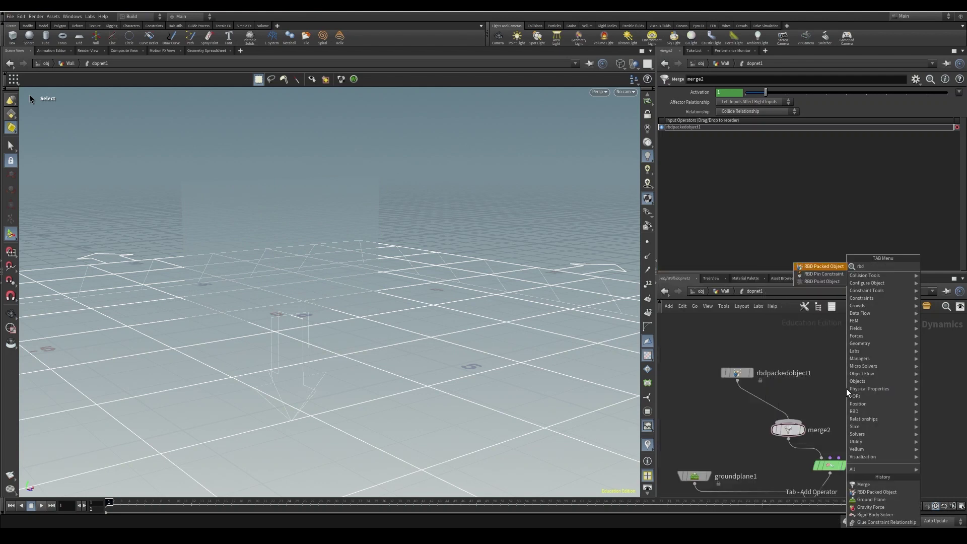
text( packed)
click(824, 267)
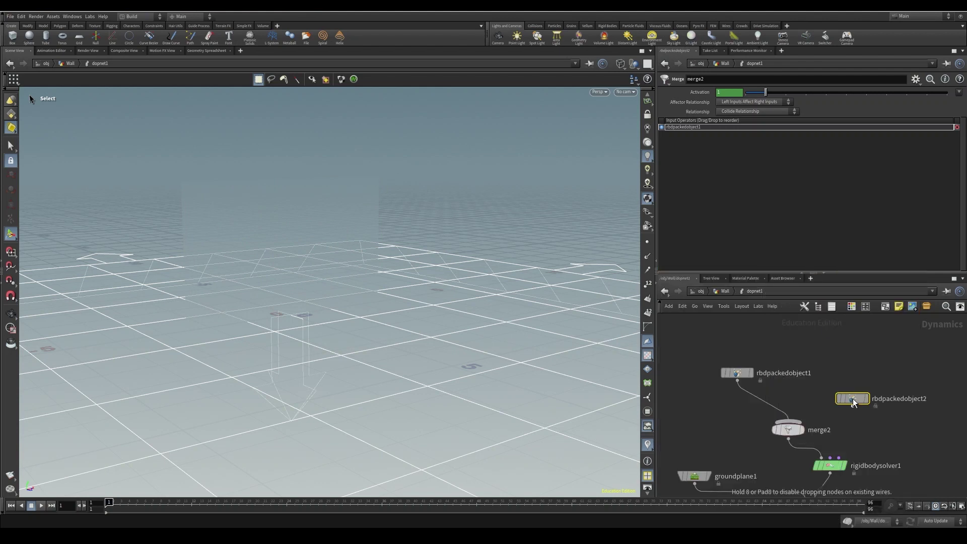
click(859, 391)
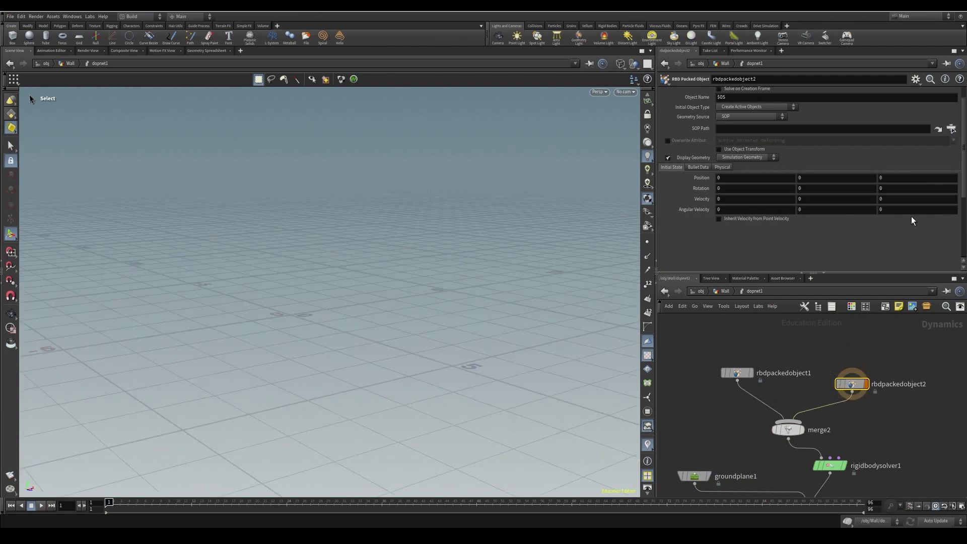
Set the second RBD Packed Object's SOP path to /obj/Wall/Out_Projectile and enable Inherit Velocity from Point Velocity.
click(951, 128)
scroll(941, 126, up, 3)
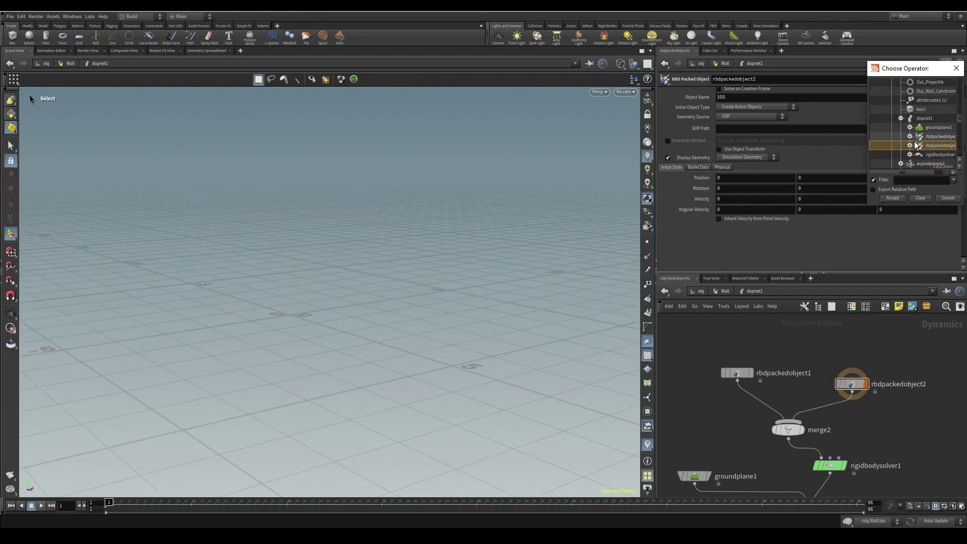
click(937, 138)
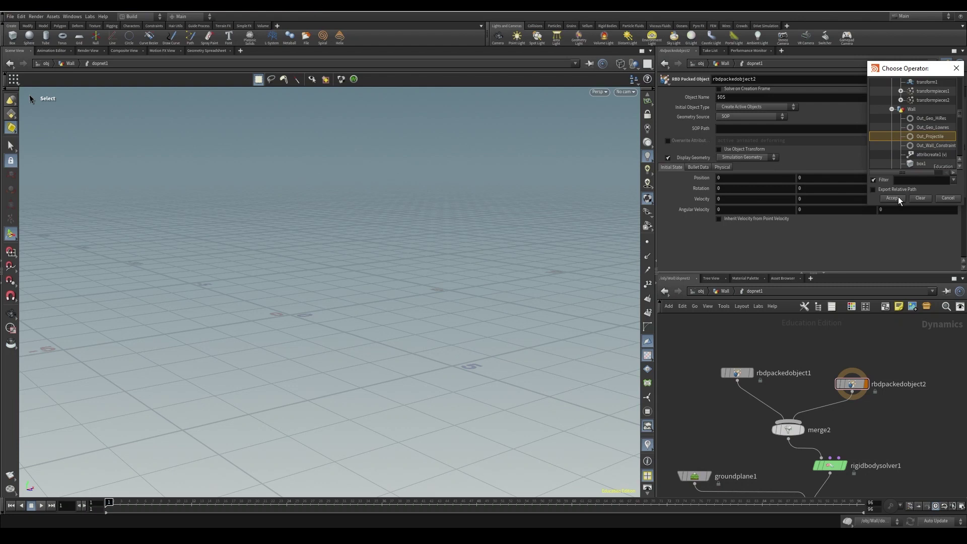
click(896, 198)
drag(851, 386, 856, 375)
click(737, 219)
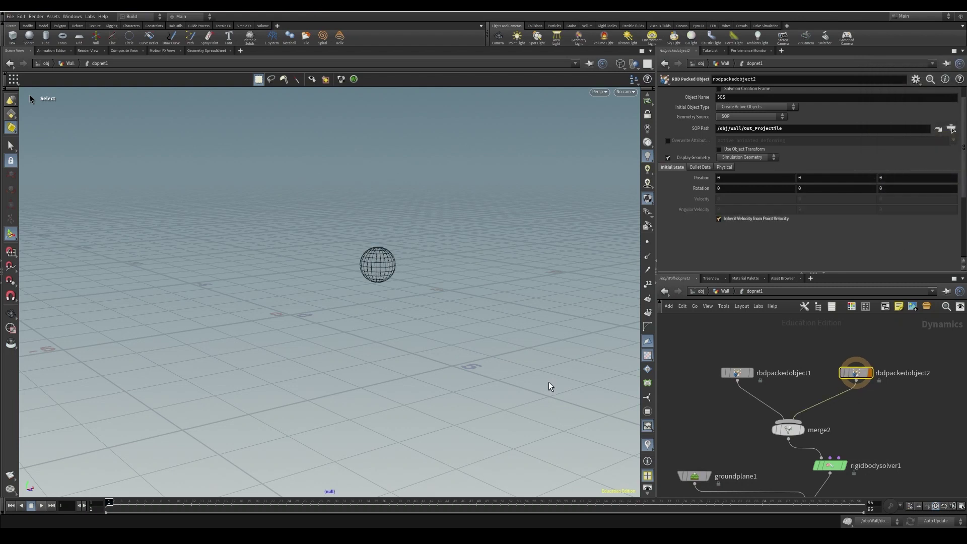
Display the output node of the DOP network, play the simulation and return to frame 1.
middle_drag(933, 429, 914, 292)
middle_drag(855, 443, 858, 420)
drag(840, 463, 839, 476)
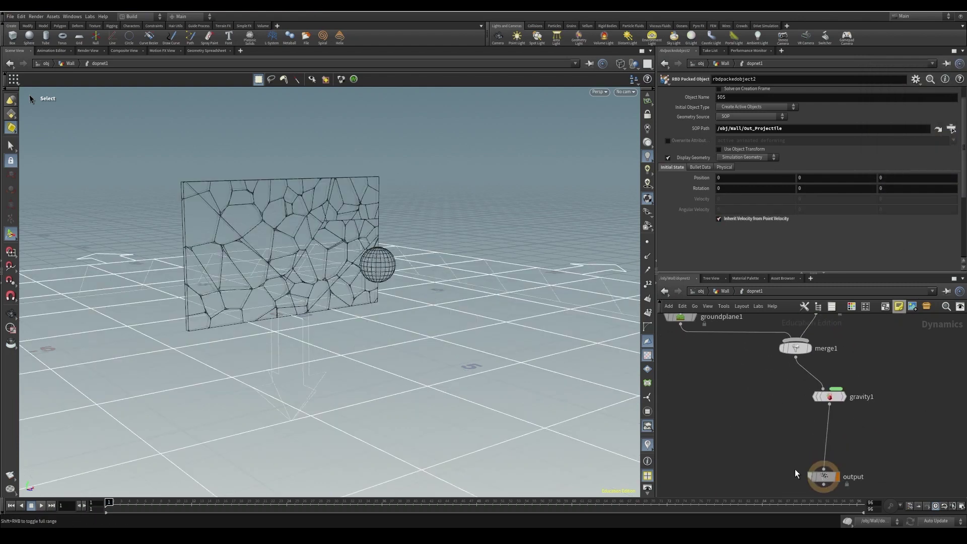
click(41, 504)
drag(133, 504, 106, 504)
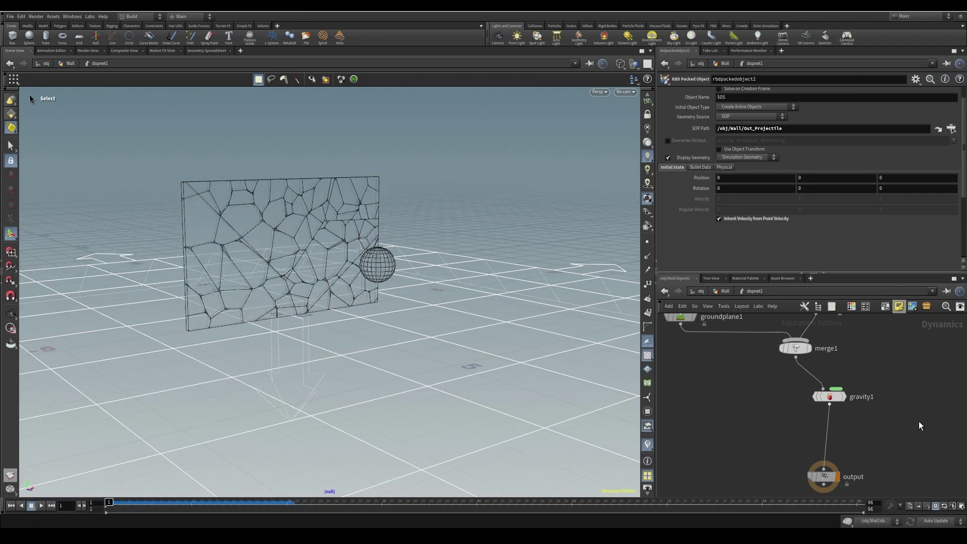
Insert a Constraint Network between the Gravity Force and output nodes and set its SOP path to /obj/Wall/Out_Wall_Constraint.
middle_drag(906, 424, 844, 518)
middle_drag(857, 424, 875, 489)
drag(686, 375, 682, 336)
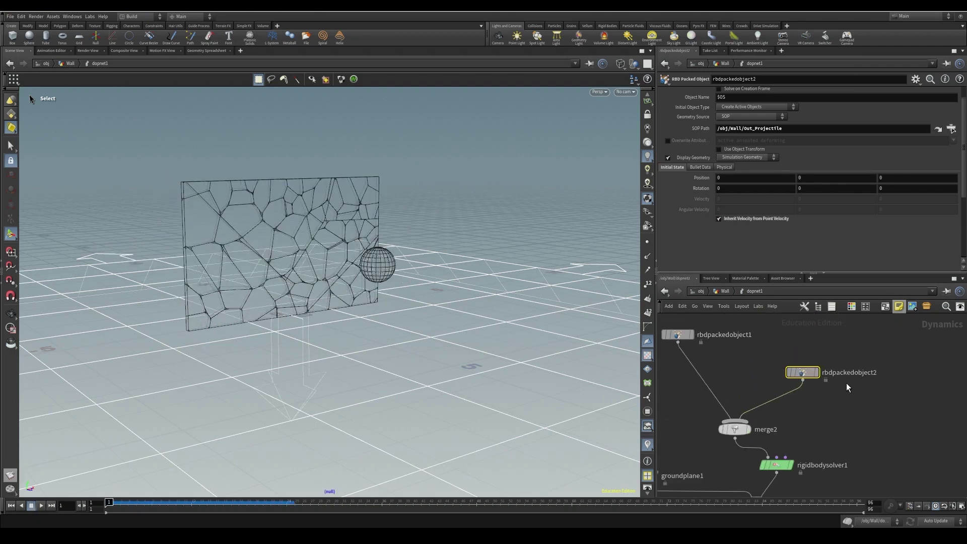
scroll(856, 453, down, 5)
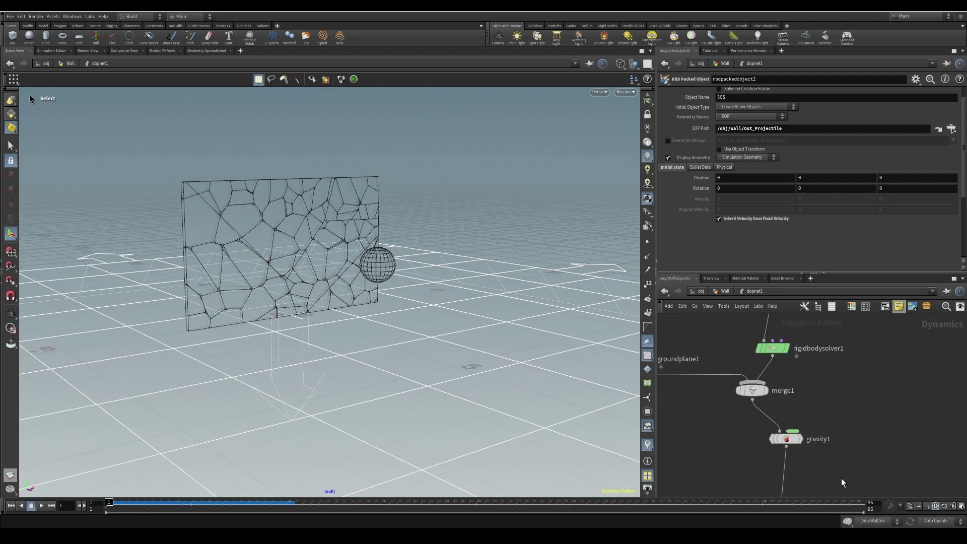
scroll(805, 438, down, 3)
key(Tab)
text(constraint)
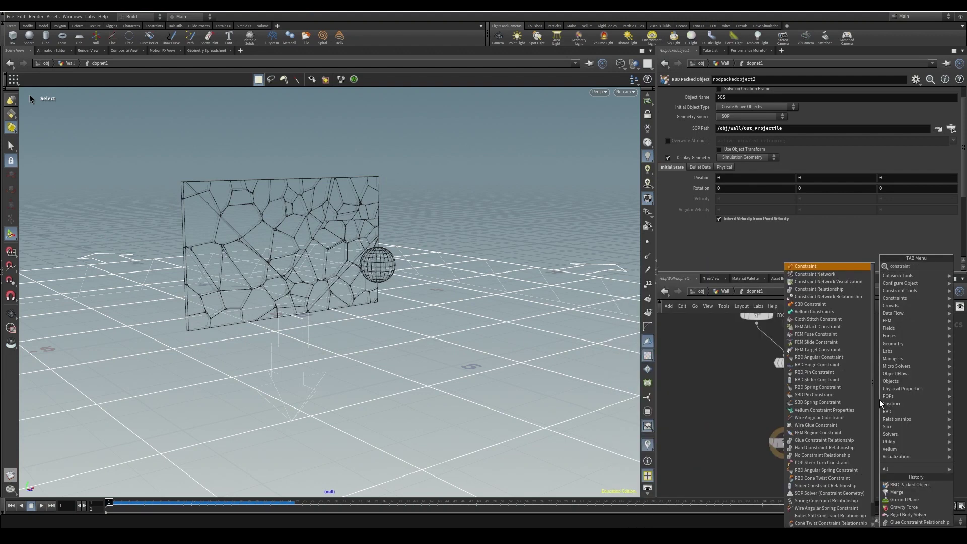
key(Down)
key(Return)
click(839, 425)
drag(839, 425, 791, 410)
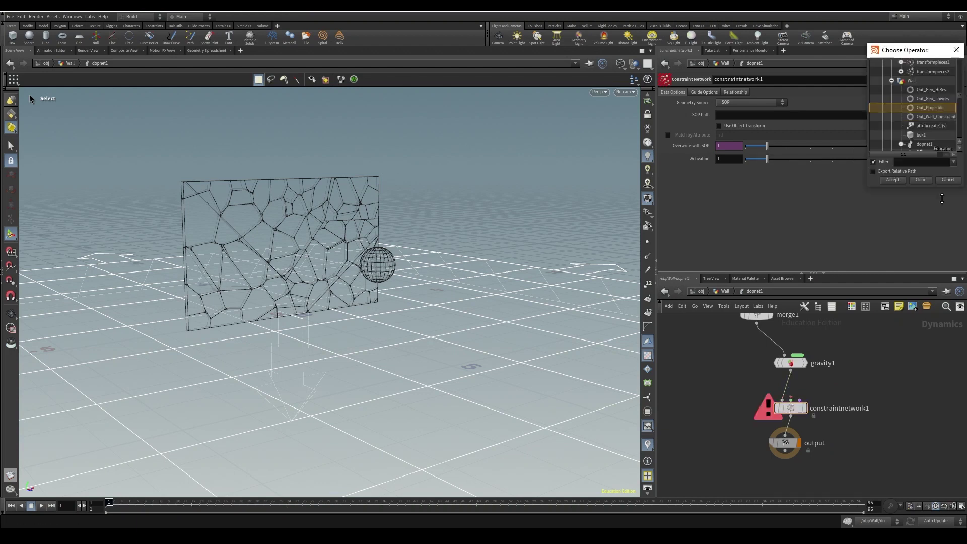
click(911, 116)
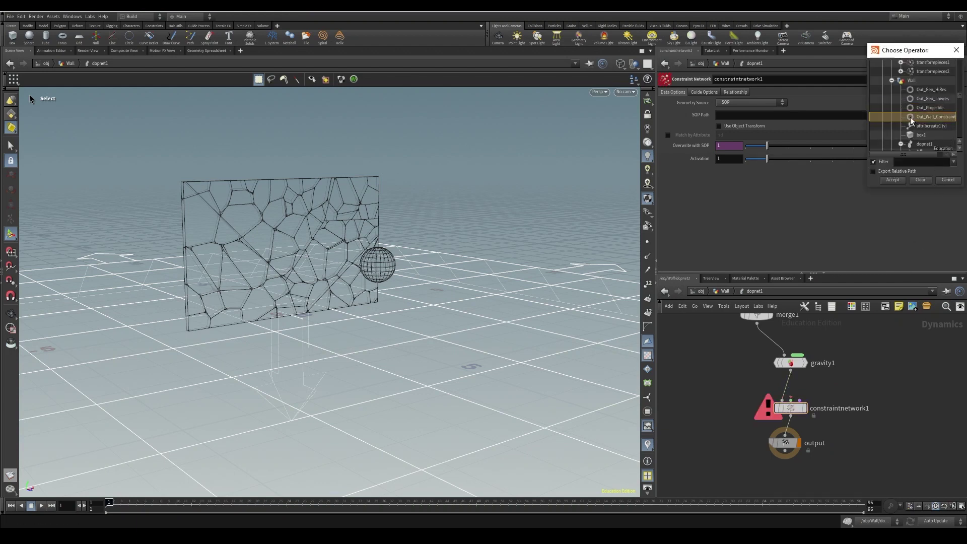
click(899, 180)
Connect a new Glue Constraint Relationship to the Constraint Network's required constraint input and play the simulation.
key(Tab)
text(Glue)
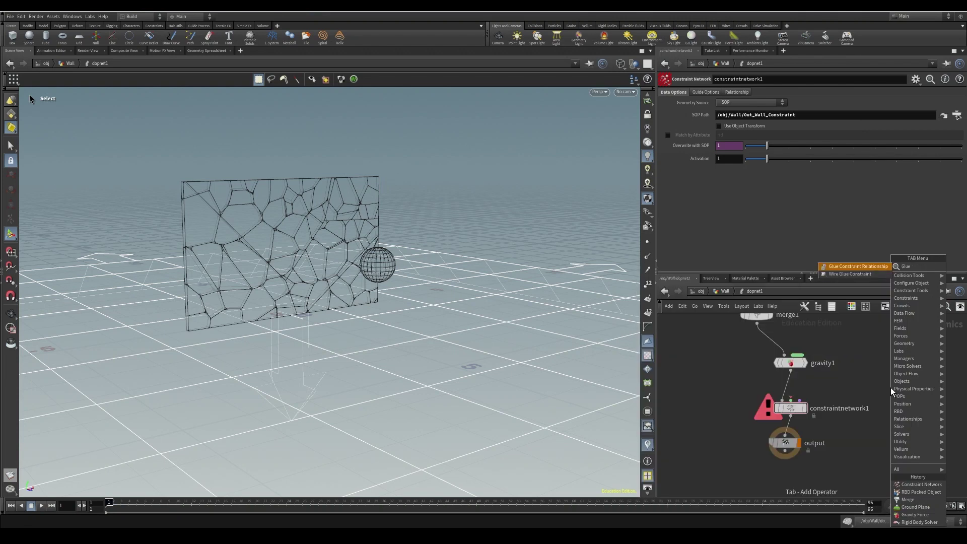
text(c)
click(855, 265)
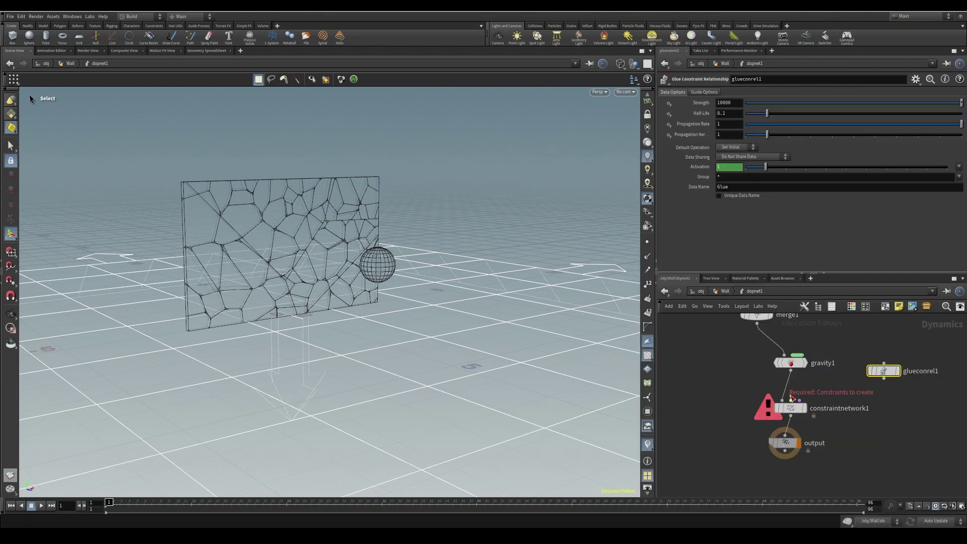
click(898, 364)
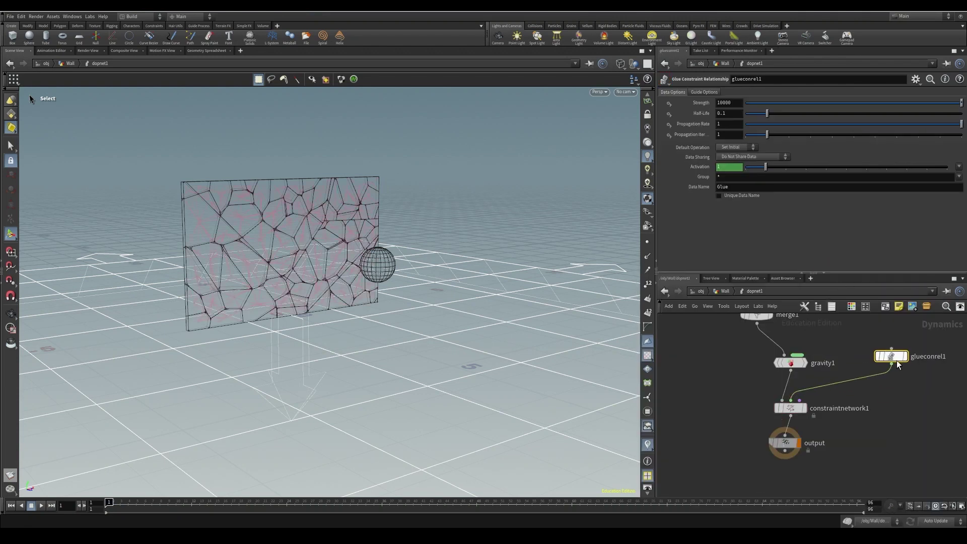
click(40, 506)
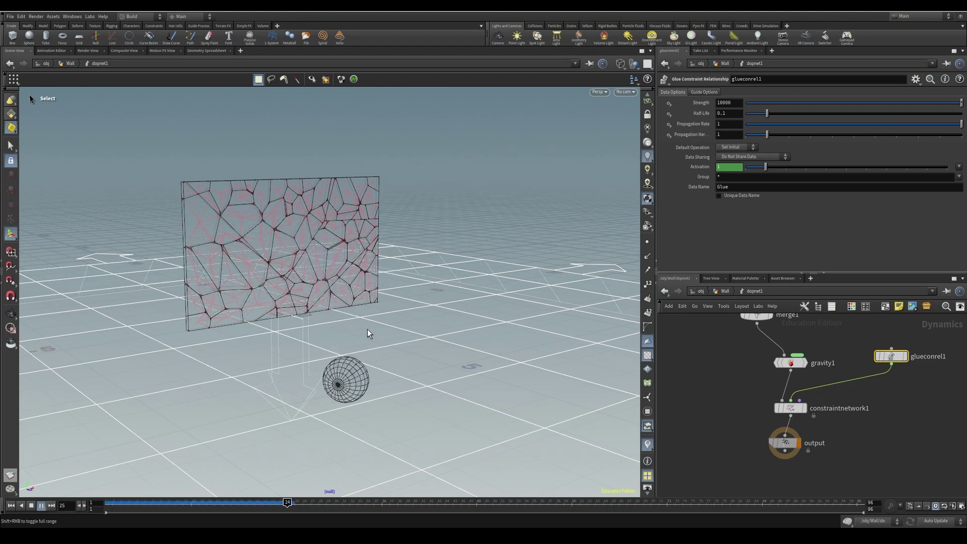
Return to frame 1 and spread out the Glue Constraint Relationship and output nodes in the DOP network.
drag(123, 503, 107, 503)
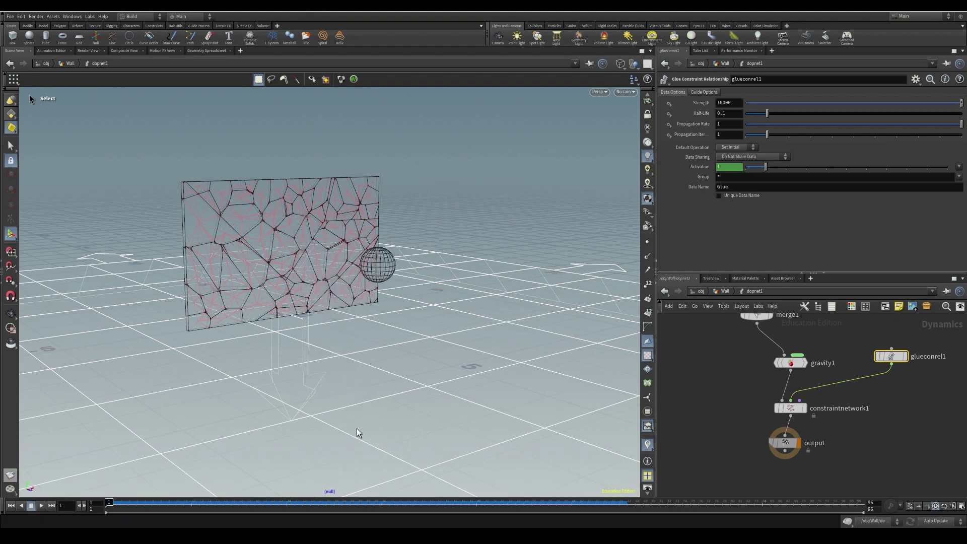
drag(901, 358, 912, 365)
drag(788, 446, 786, 476)
alt+drag(302, 291, 401, 292)
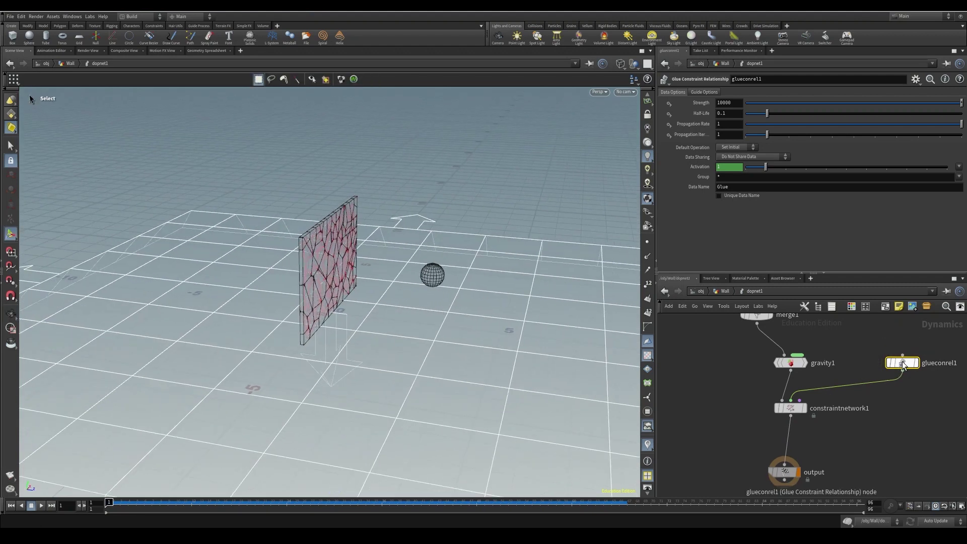
Set the Glue Constraint Relationship's Strength to 10 and play the simulation.
drag(715, 103, 702, 107)
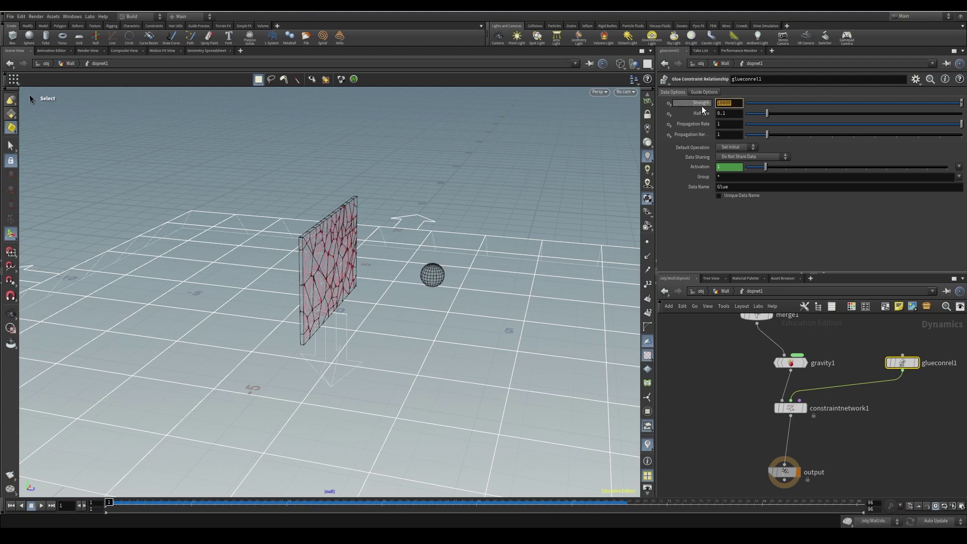
text(10)
key(Return)
alt+drag(423, 361, 465, 352)
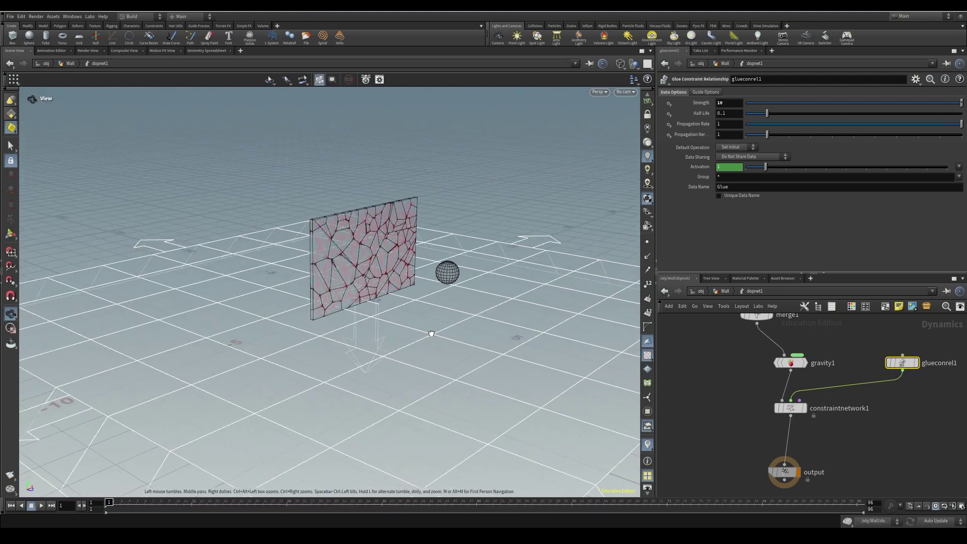
click(42, 505)
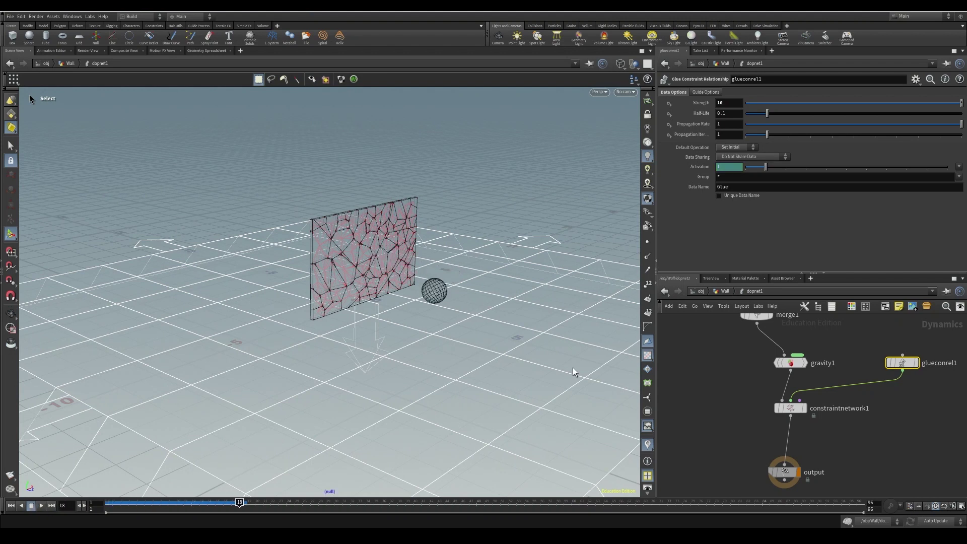
Restore the Glue Constraint Relationship's Strength to 10000.
double_click(726, 102)
text(1000)
key(Return)
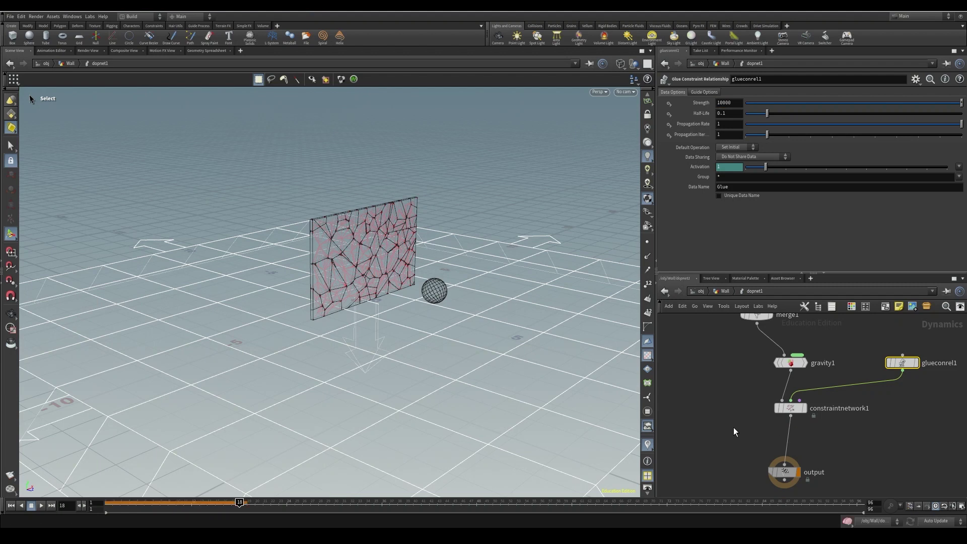
Go up to the Wall network and set the RBD Material Fracture's constraint Primary Strength to 10.
key(u)
click(784, 363)
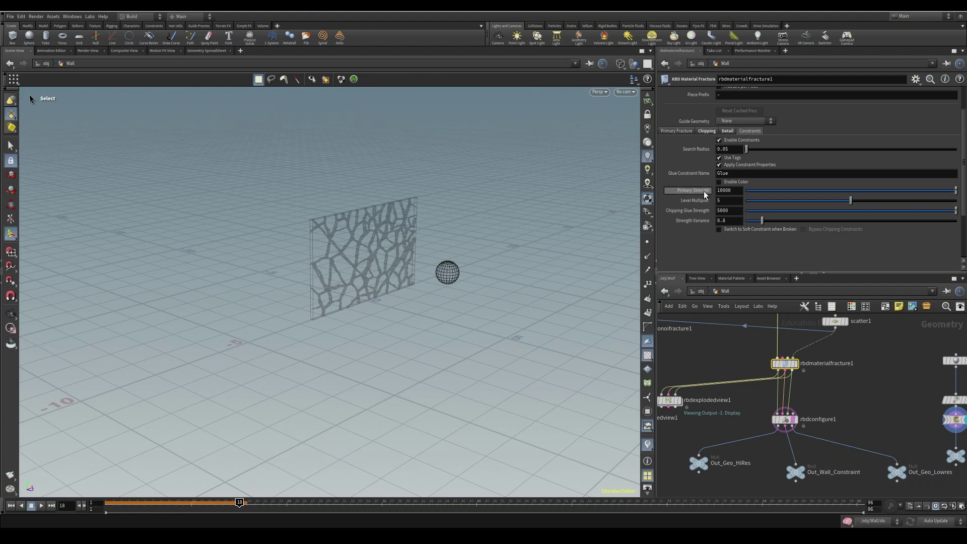
drag(733, 190, 657, 185)
text(10)
key(Return)
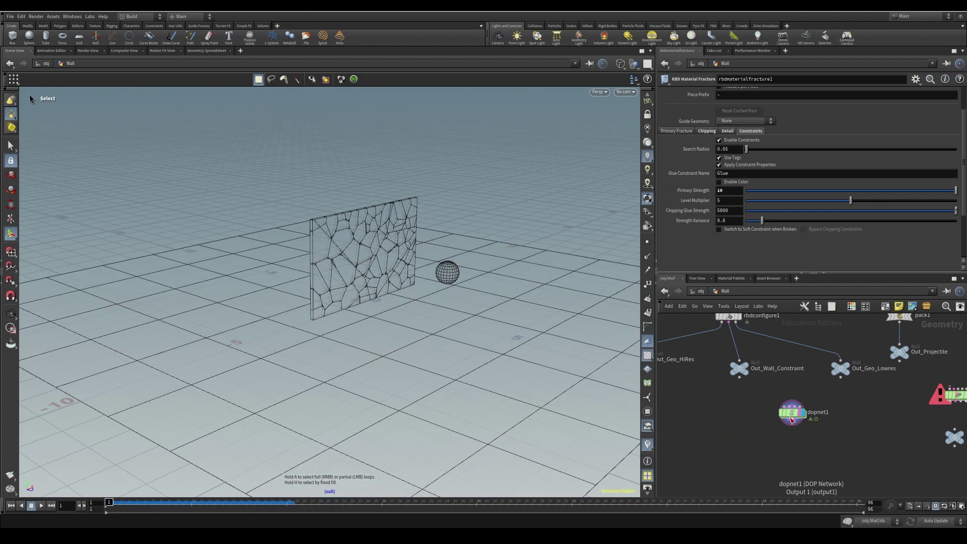
Enter the DOP network, set the glue relationship's Strength to 10 and play the simulation from frame 1.
double_click(791, 417)
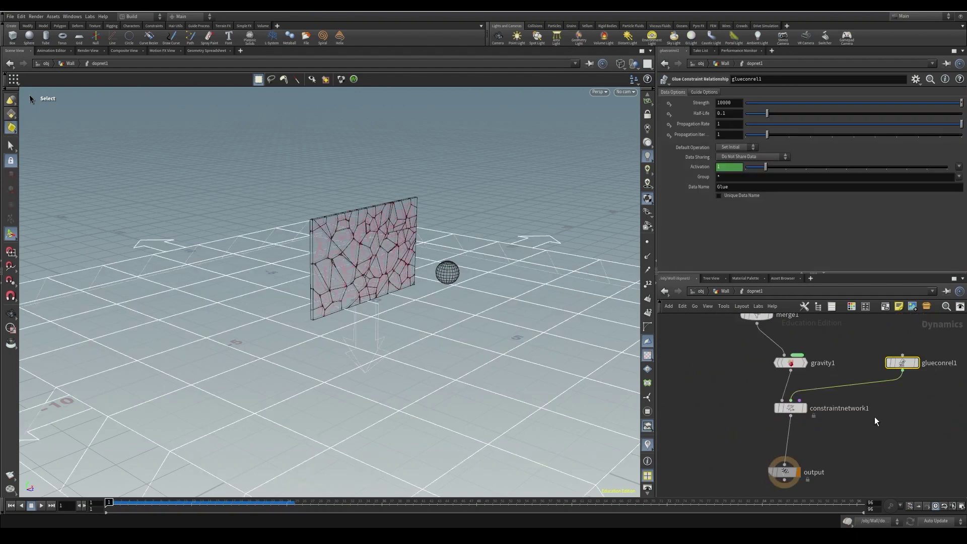
drag(737, 101, 576, 74)
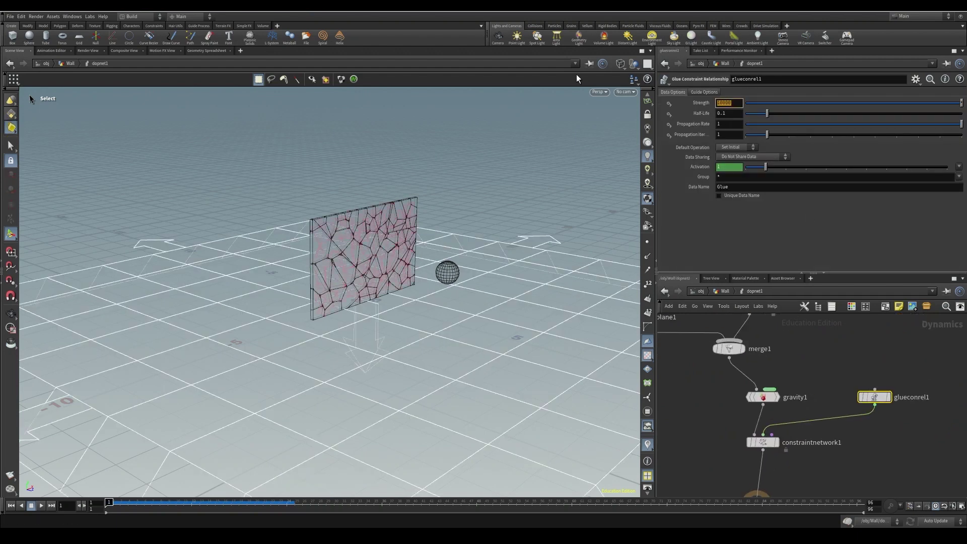
text(10)
key(Return)
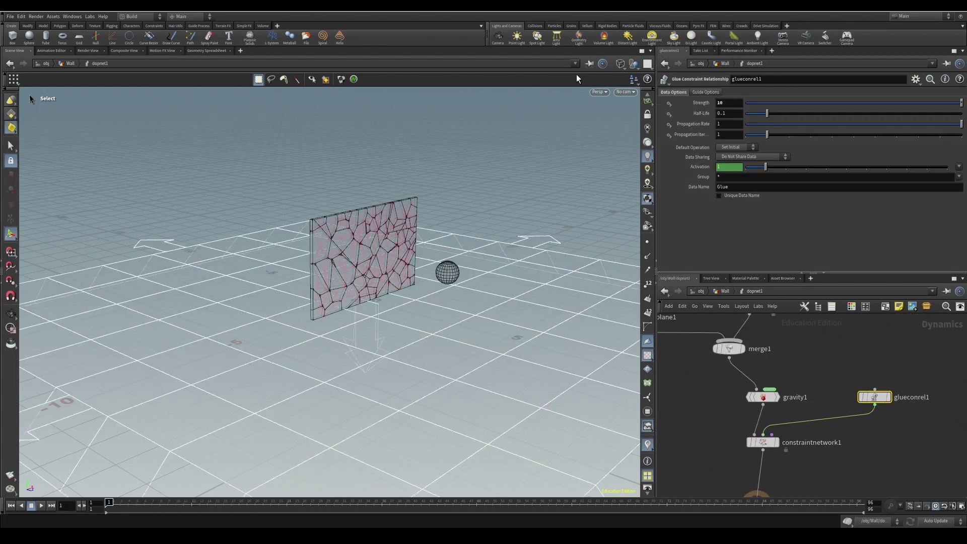
click(41, 506)
Lower the glue relationship's Strength to 1 and play the simulation.
click(731, 104)
key(BackSpace)
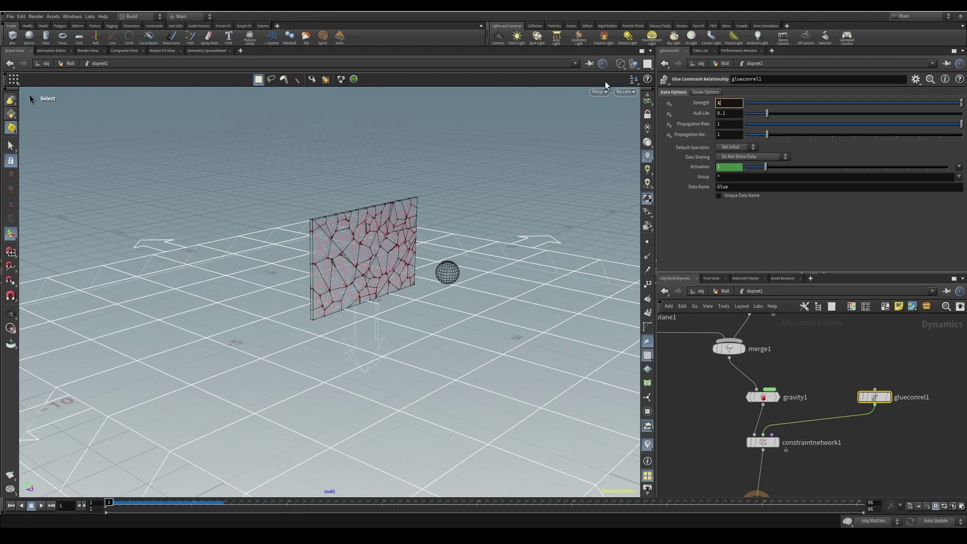
key(Return)
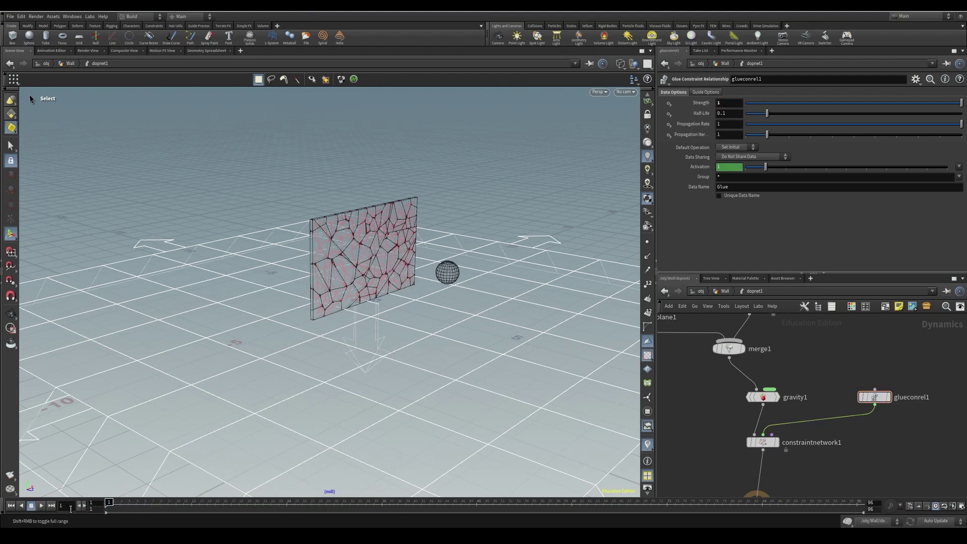
click(41, 505)
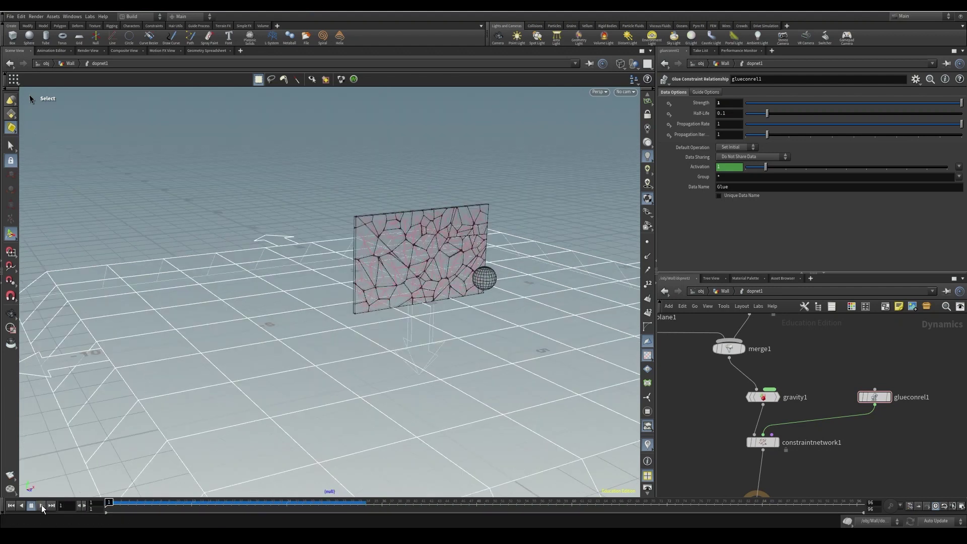
click(41, 505)
click(41, 505)
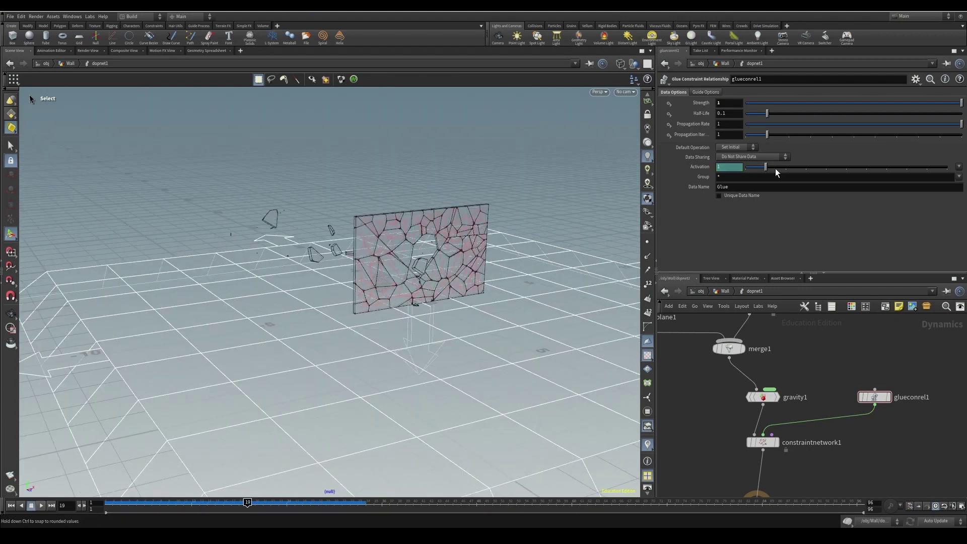
Return to frame 1, set the glue relationship's Strength to .5 and play the simulation.
double_click(722, 104)
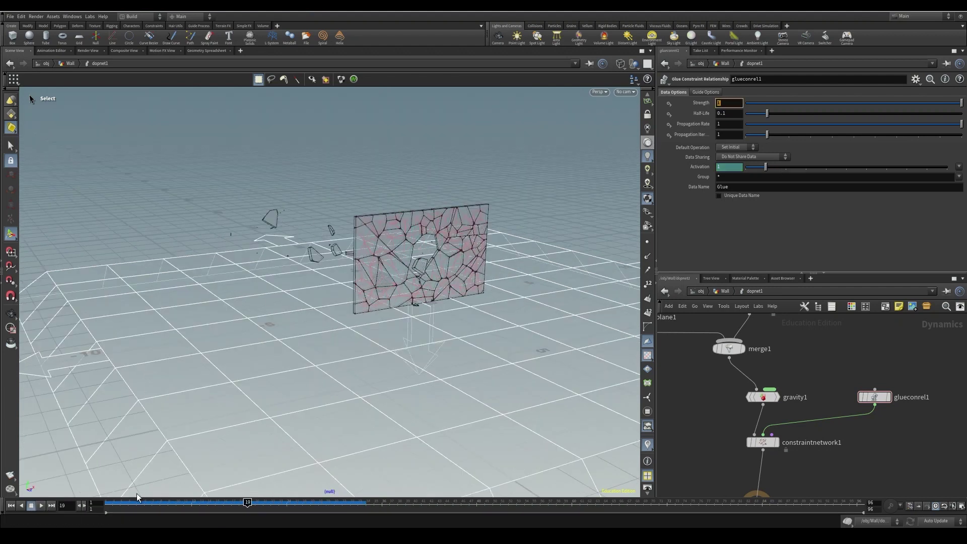
click(10, 505)
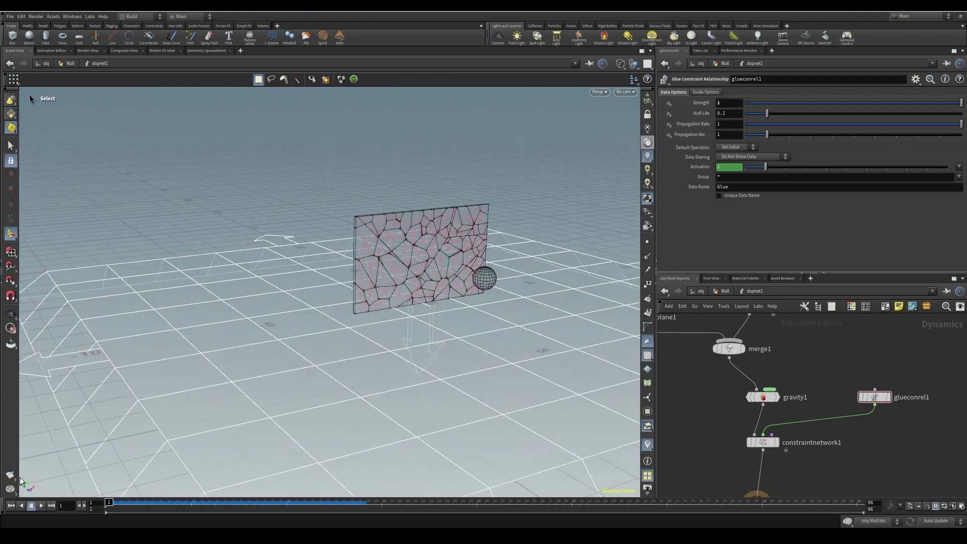
click(730, 103)
text(.5)
key(Return)
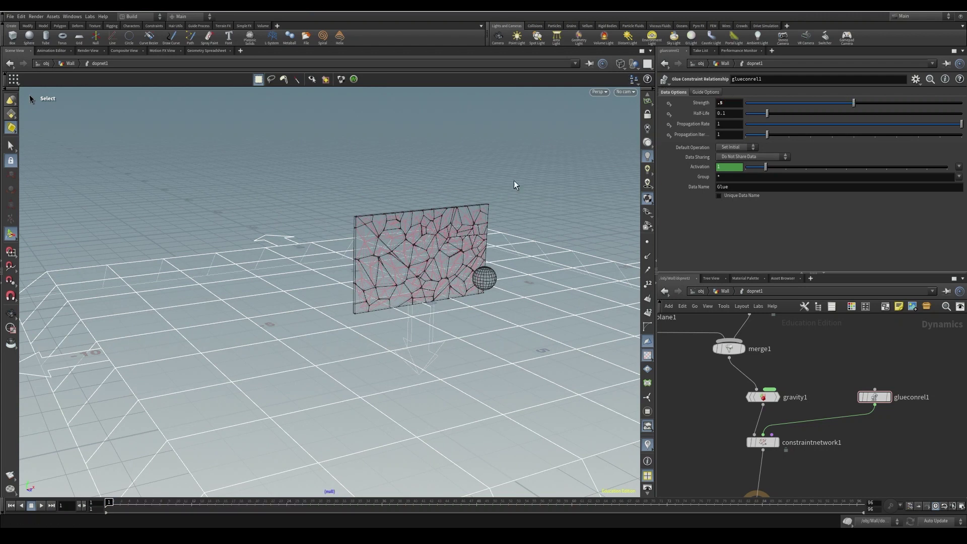
click(40, 505)
click(40, 505)
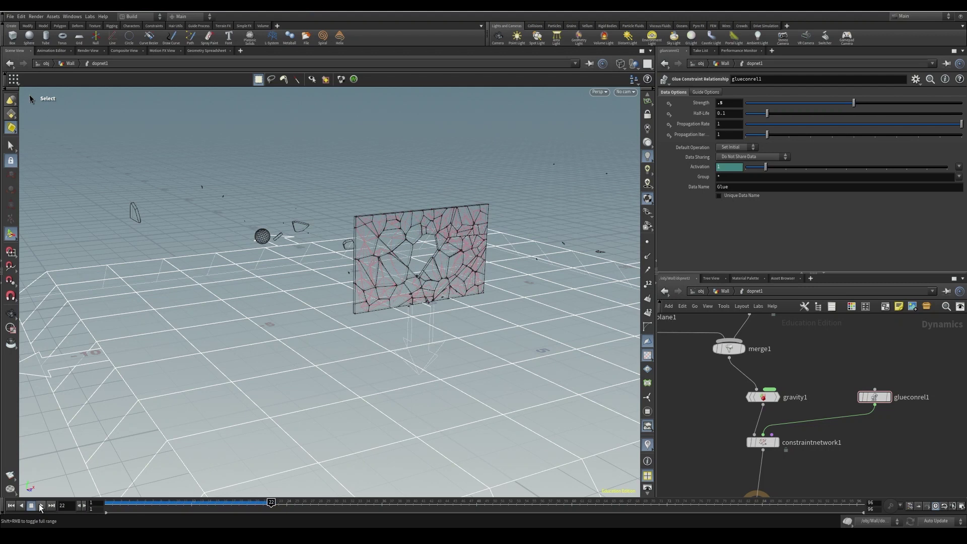
Rewind to frame 1, raise the glue relationship's Strength to 5 and play the simulation.
drag(124, 504, 105, 504)
click(732, 101)
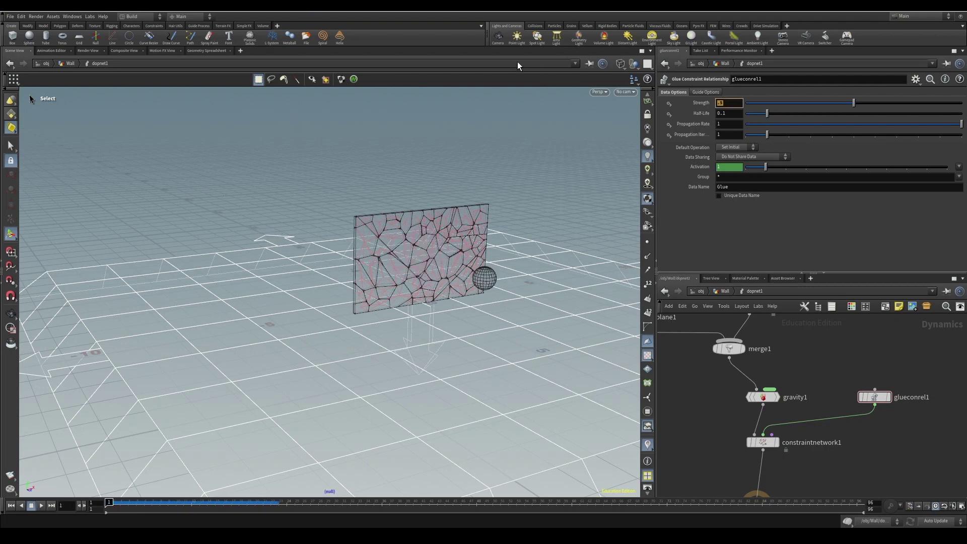
key(Return)
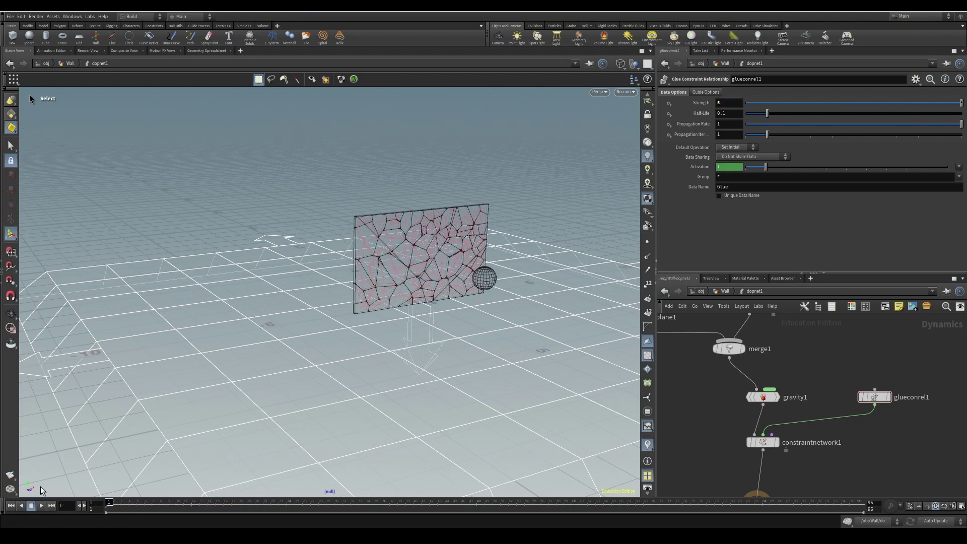
click(41, 505)
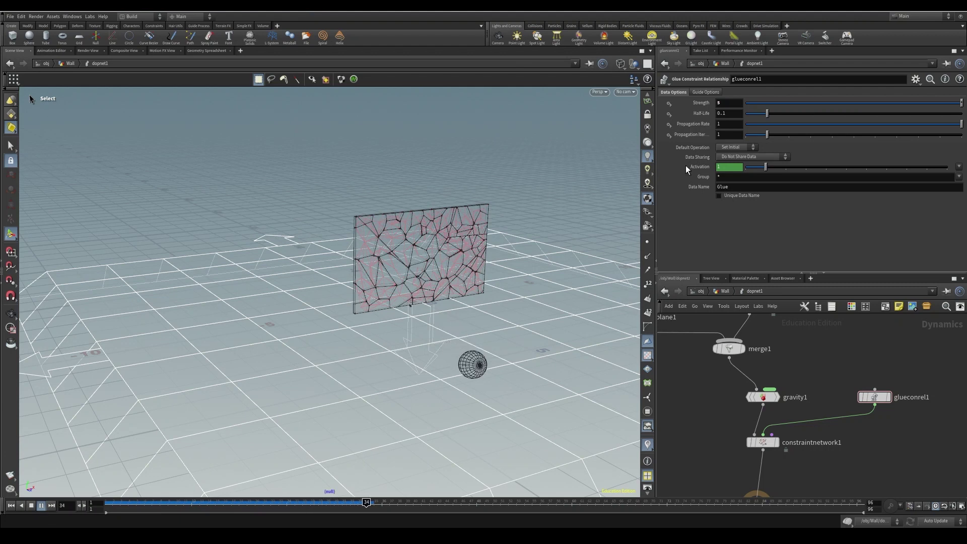
Rewind the simulation, set the glue relationship's Strength to 3 and play it.
click(724, 102)
click(10, 506)
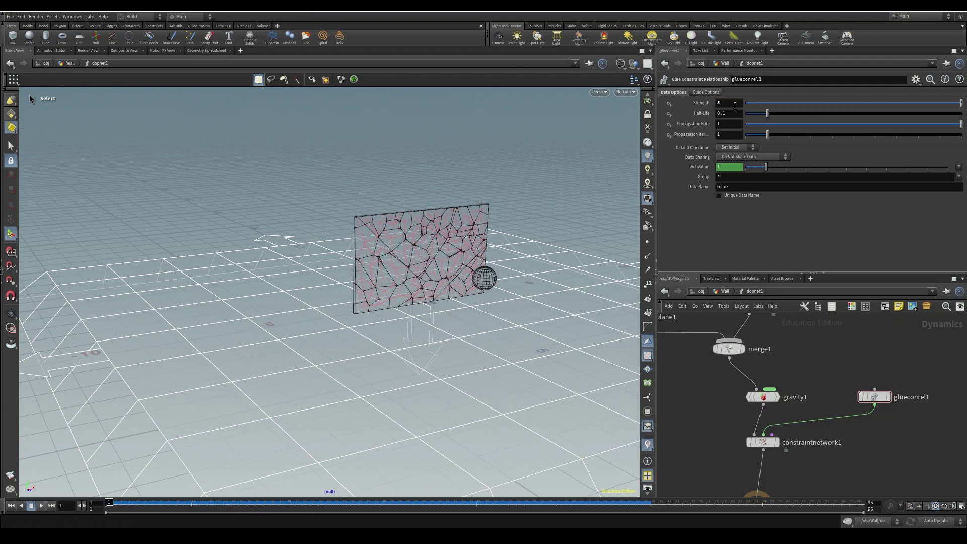
drag(735, 103, 707, 103)
text(3)
key(Return)
key(Up)
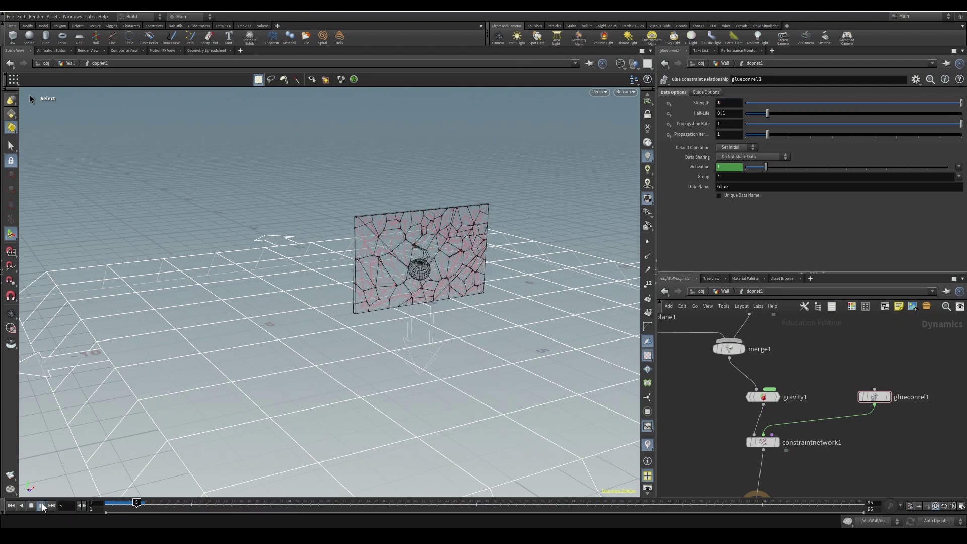
Replay the simulation from frame 1 with a closer side view of the wall and projectile.
click(11, 506)
alt+drag(121, 443, 322, 302)
alt+right_drag(322, 302, 468, 278)
drag(469, 278, 168, 470)
key(s)
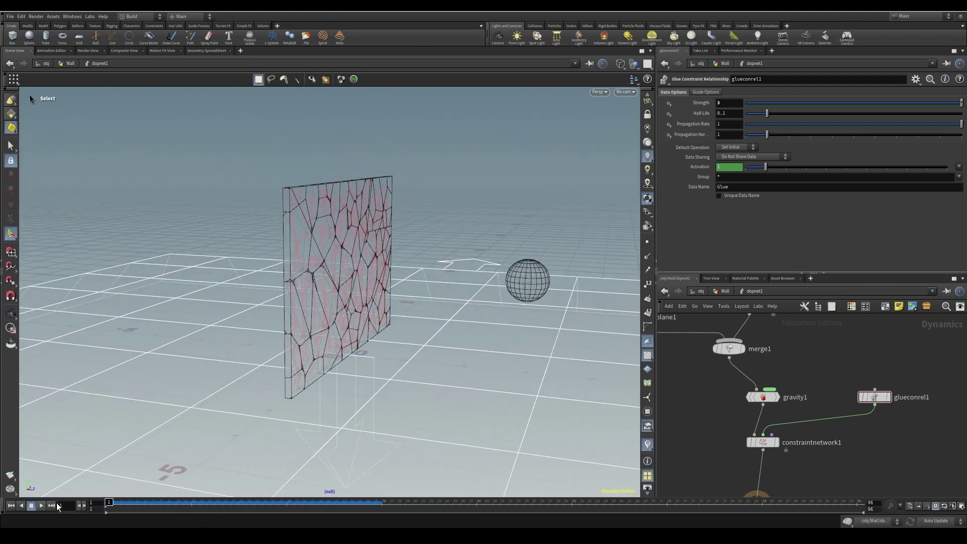
click(40, 505)
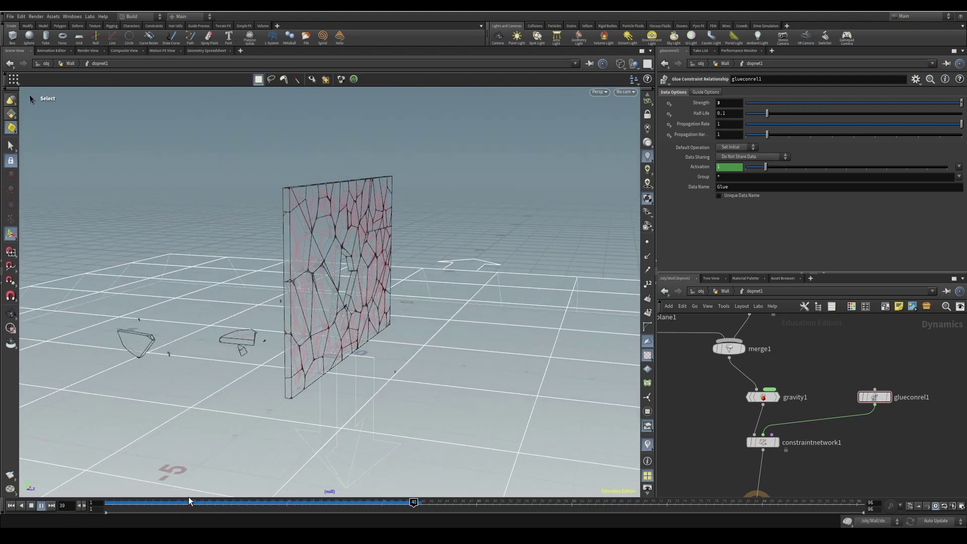
Set the projectile RBD Packed Object's physical Density to 100000 and play the simulation from frame 1.
key(ctrl+Up)
alt+drag(184, 440, 139, 431)
middle_drag(830, 325, 776, 443)
middle_drag(753, 335, 793, 422)
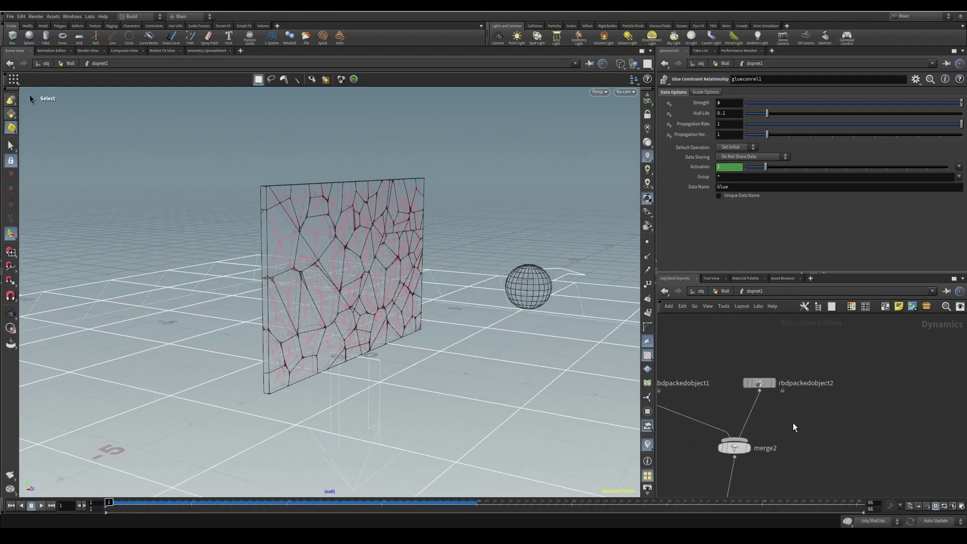
click(765, 380)
scroll(735, 201, down, 3)
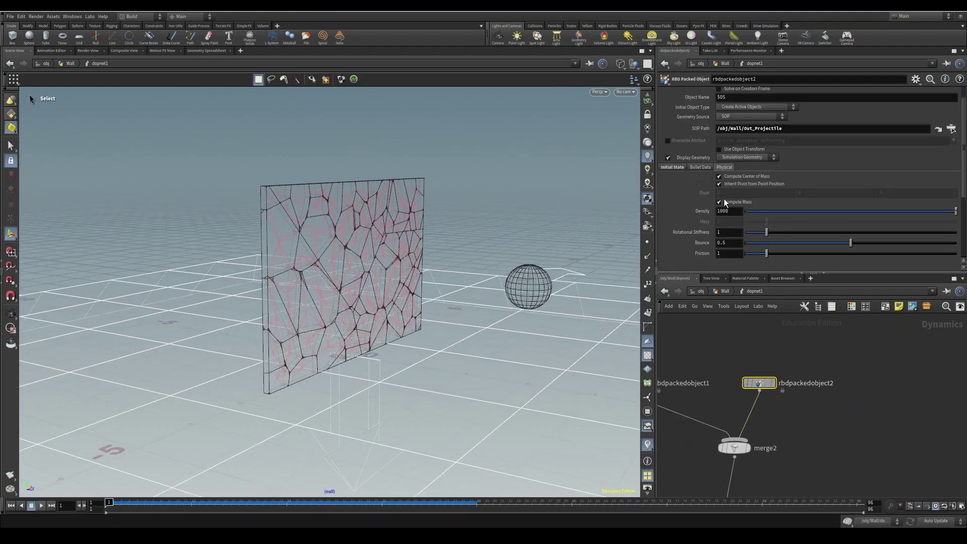
click(730, 211)
text(0)
key(Return)
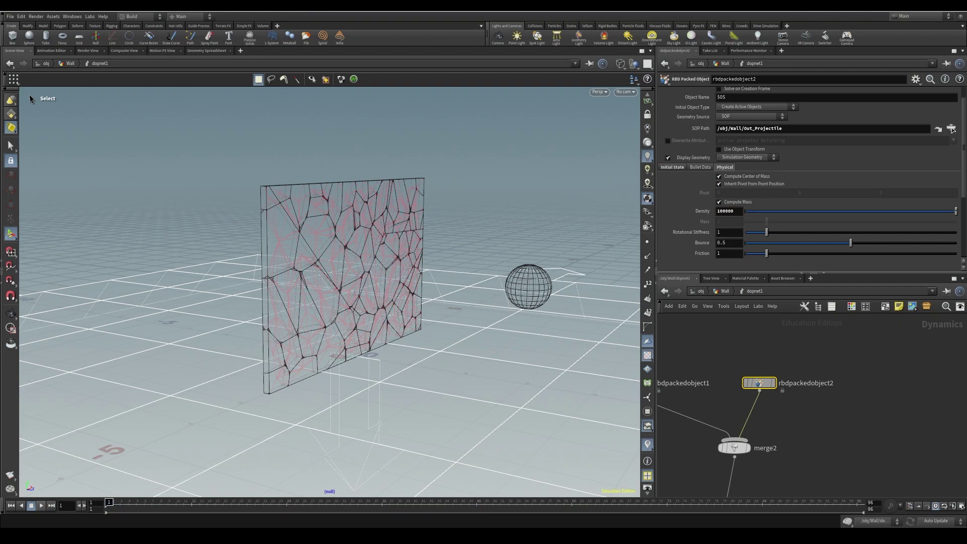
click(40, 505)
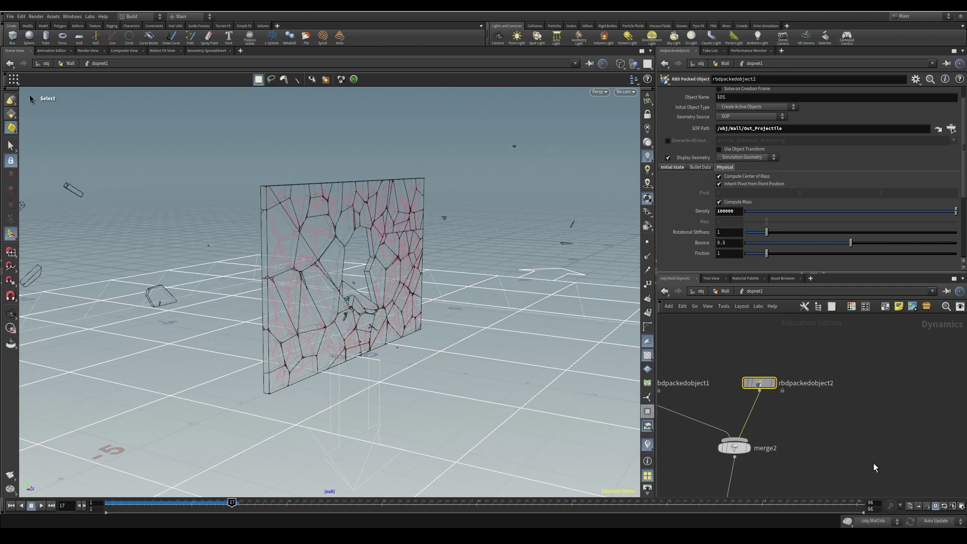
Set the Glue Constraint Relationship's Strength to 5 and play the simulation, checking it from a wider view.
middle_drag(856, 491, 841, 360)
click(846, 390)
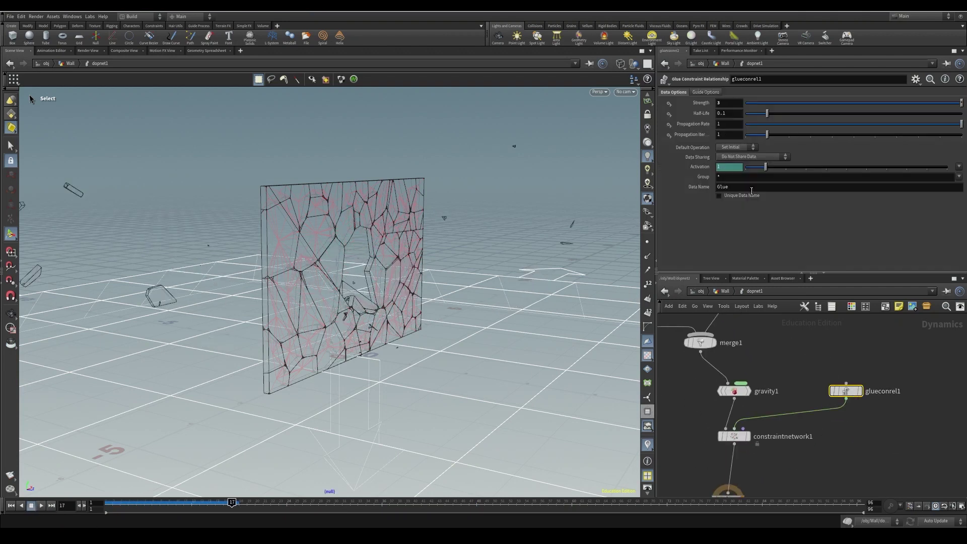
click(729, 103)
text(5)
key(Return)
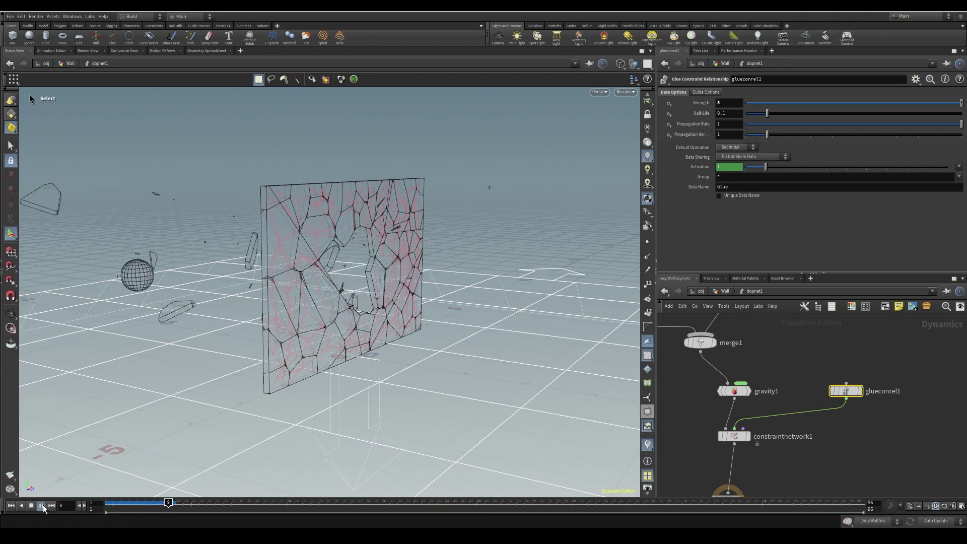
alt+drag(454, 302, 380, 352)
alt+right_drag(380, 352, 83, 443)
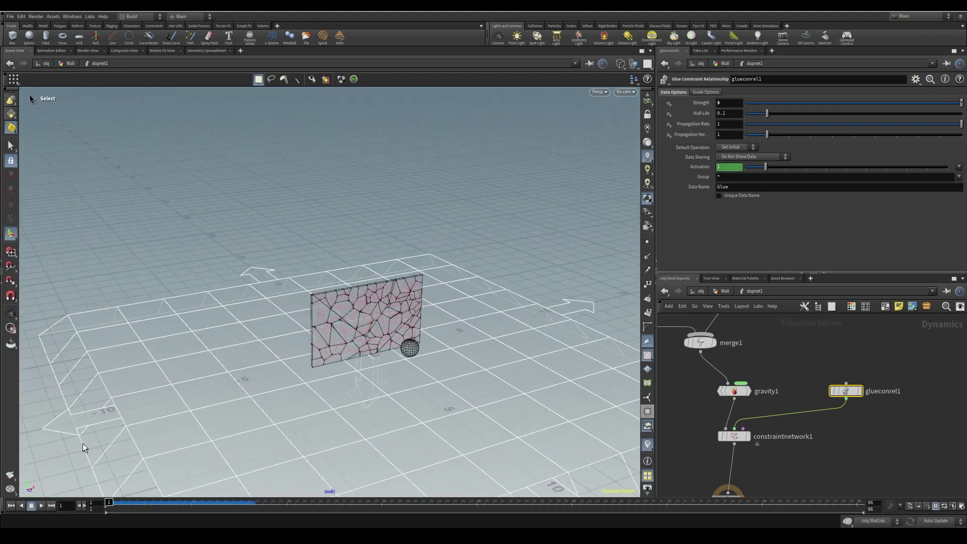
click(42, 506)
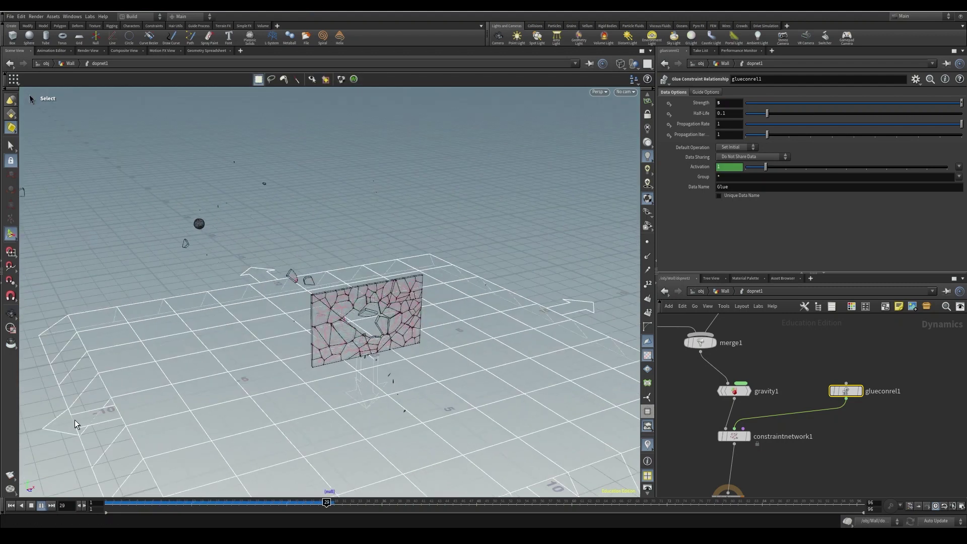
Return to frame 1 and go up from the DOP network to the Wall network.
drag(128, 503, 109, 504)
key(u)
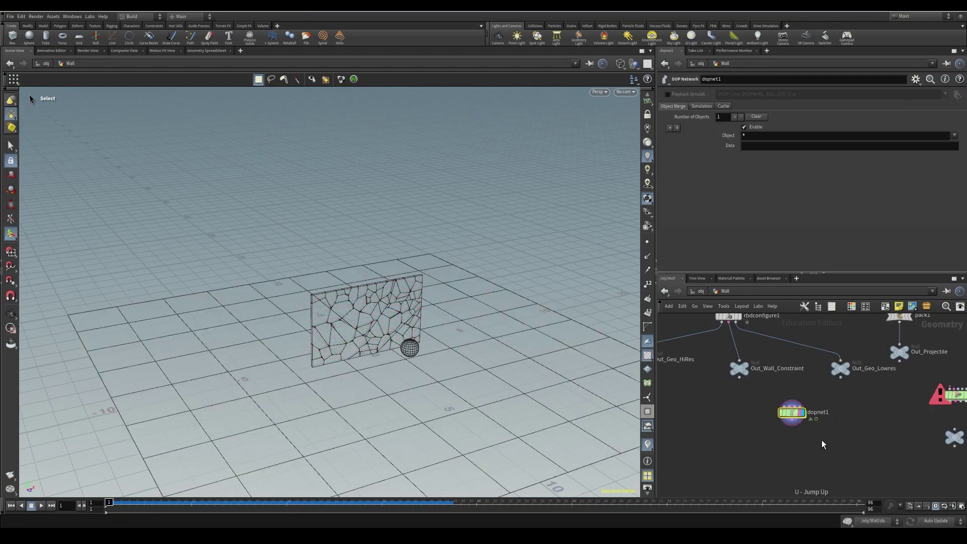
Set the Z component of the projectile's v attribute to -15 for both Default and Value in attribcreate1.
click(828, 388)
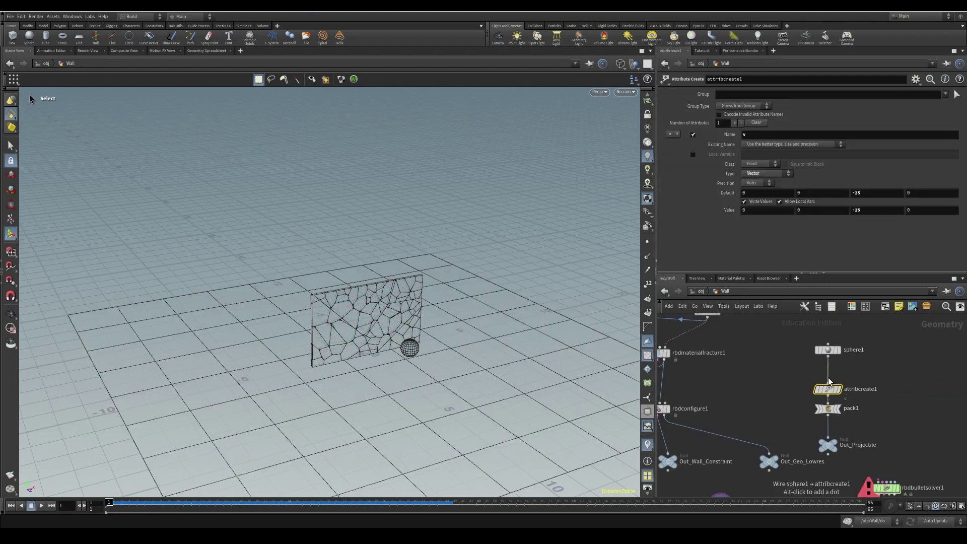
middle_drag(780, 434, 782, 329)
middle_drag(833, 387, 811, 464)
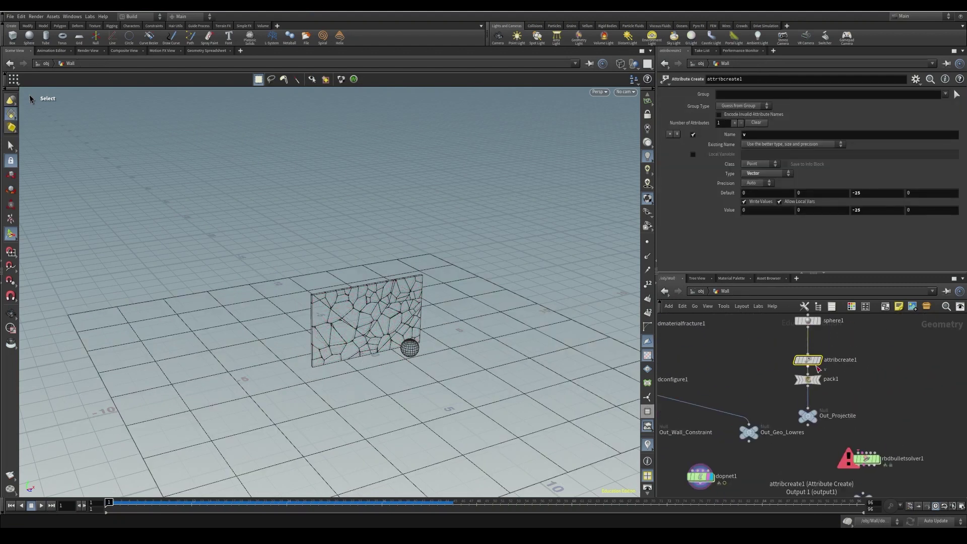
mouse_move(699, 158)
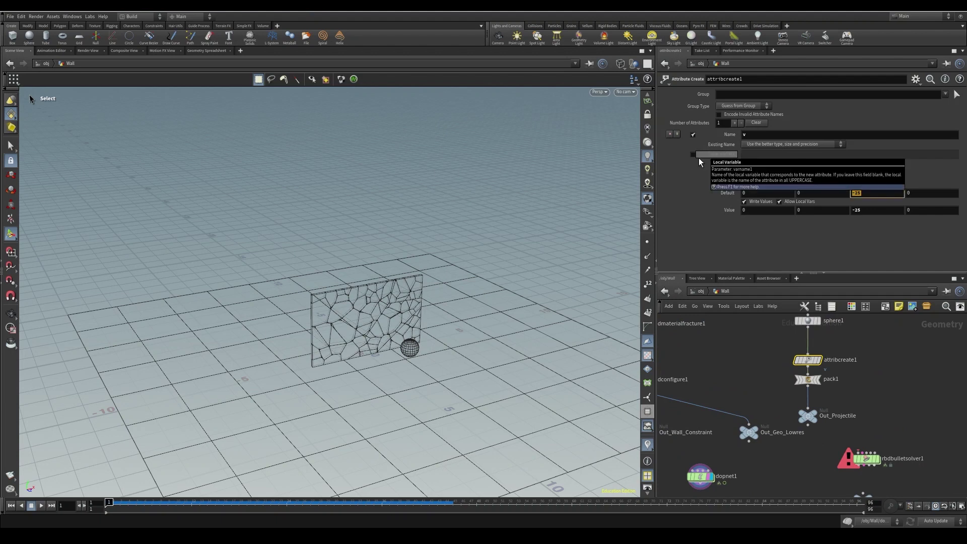
key(Tab)
key(Tab)
key(Tab)
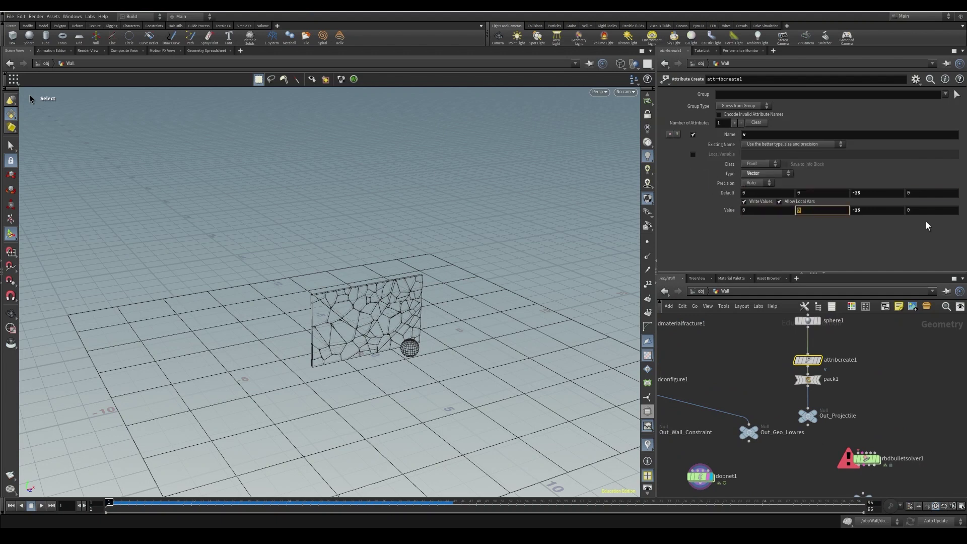
text(-15)
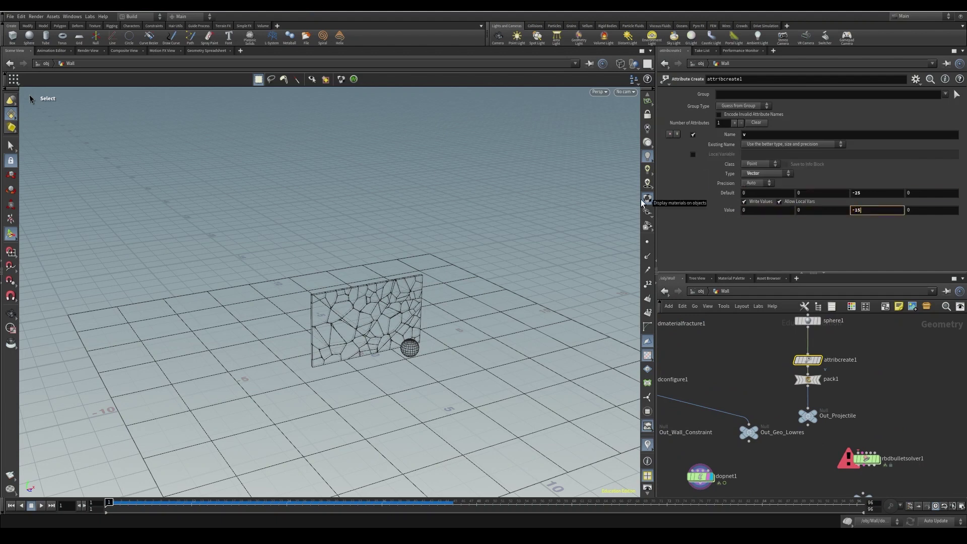
key(shift+Tab)
key(shift+Tab)
key(shift+Tab)
key(shift+Tab)
text(-15)
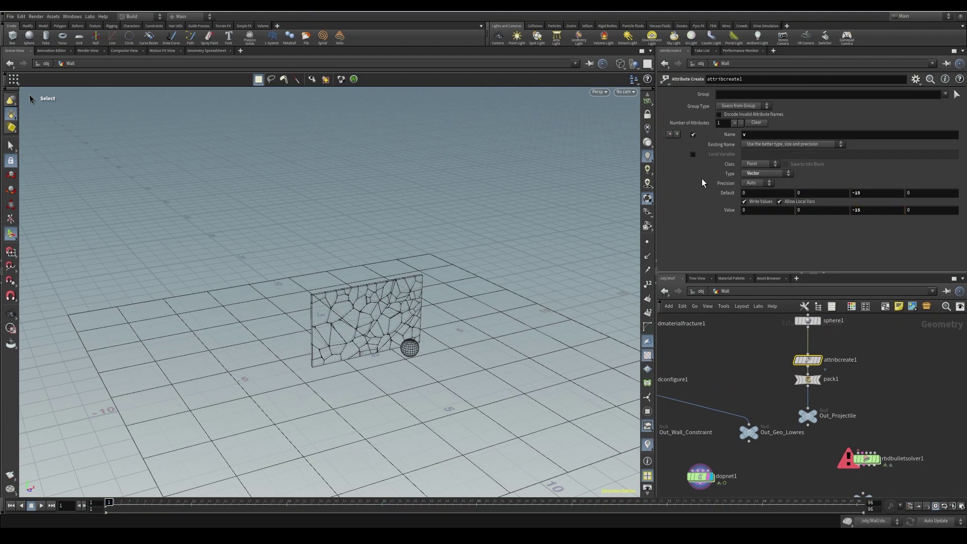
Play the simulation, replay it with shaded display from a lower view, and return to frame 1.
click(41, 505)
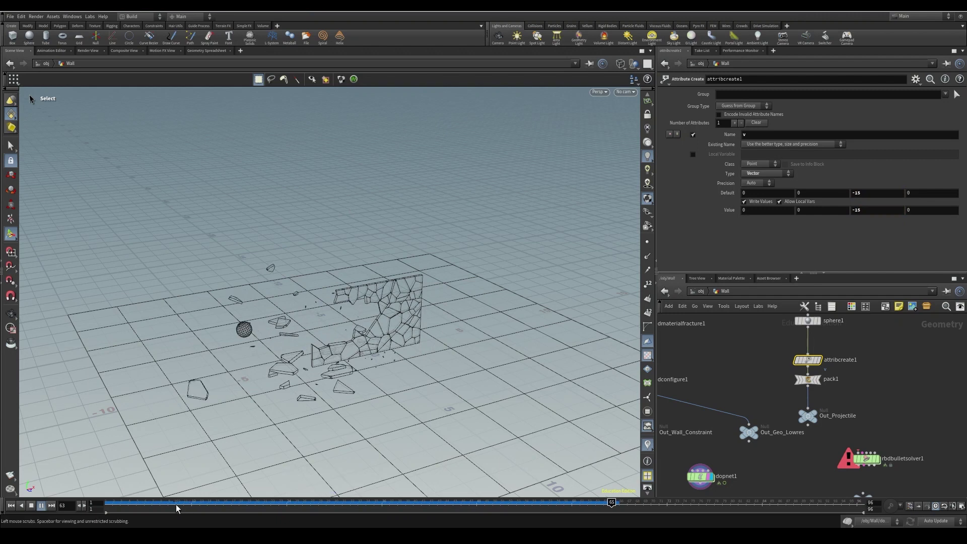
click(11, 506)
mouse_move(395, 389)
alt+mouse_down()
mouse_move(416, 371)
mouse_move(353, 375)
alt+mouse_up()
key(w)
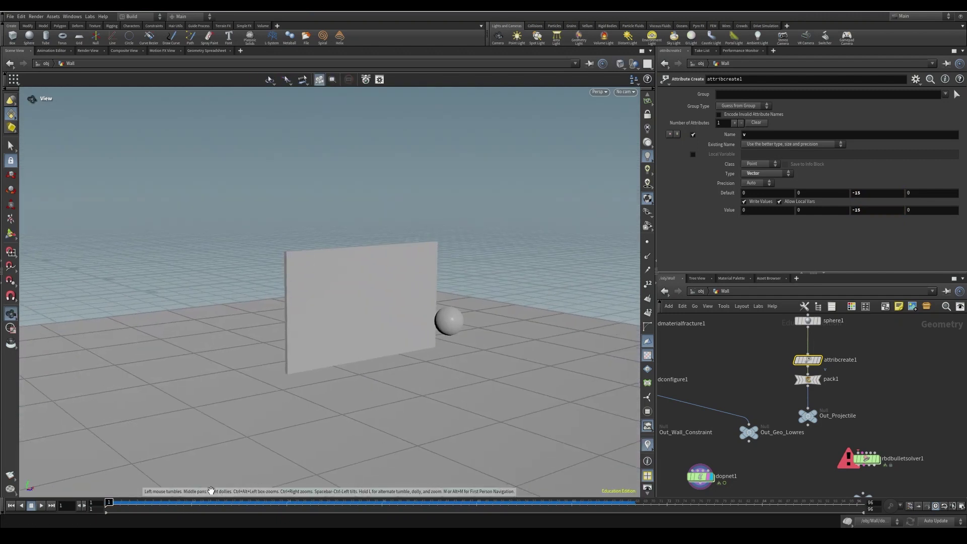
key(s)
click(41, 506)
click(44, 507)
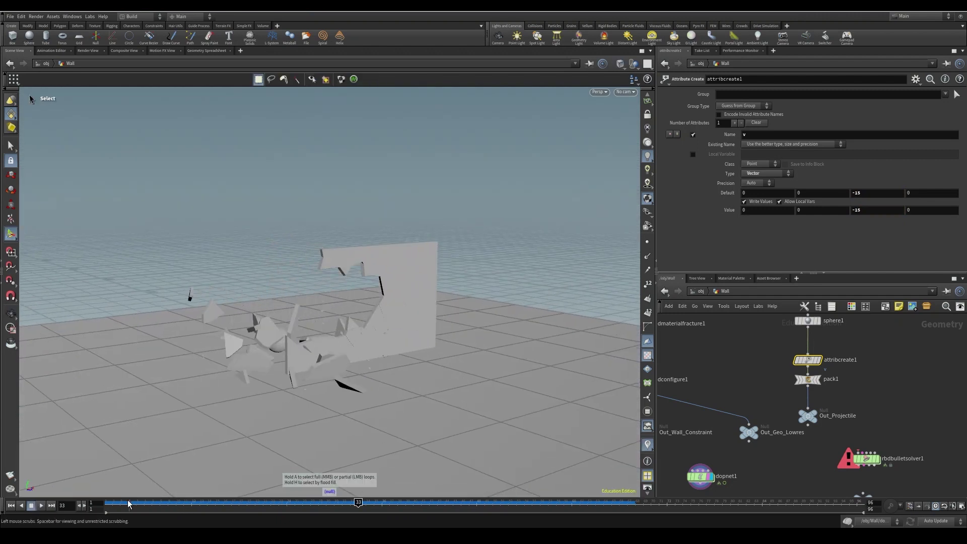
click(109, 503)
Add a Transform Pieces node below dopnet1 and arrange the two nodes for wiring.
middle_drag(777, 466, 904, 389)
drag(839, 414, 786, 422)
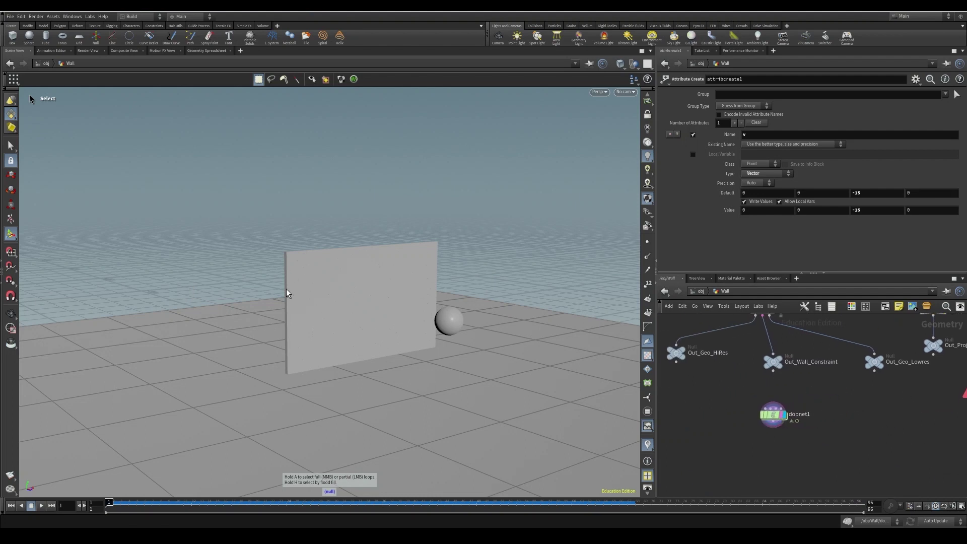
key(Tab)
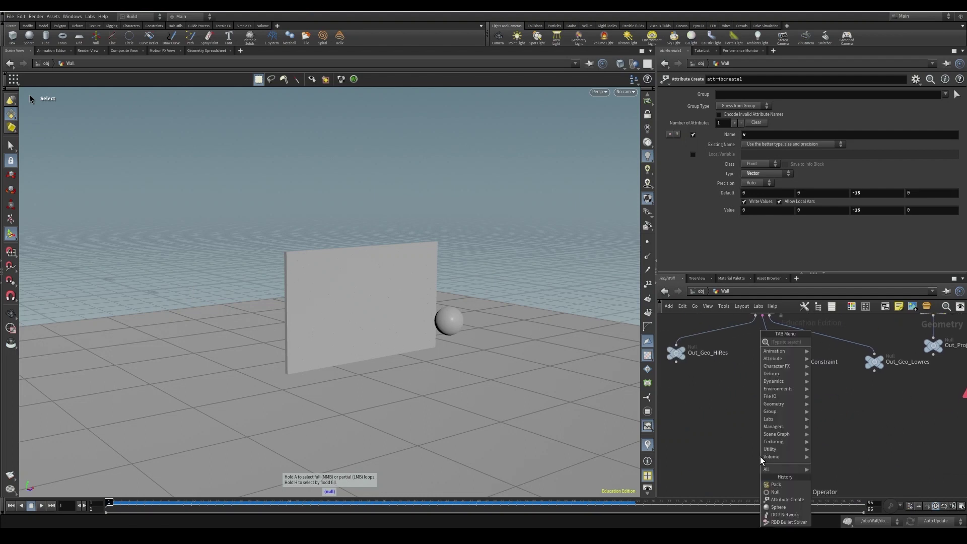
text(trans)
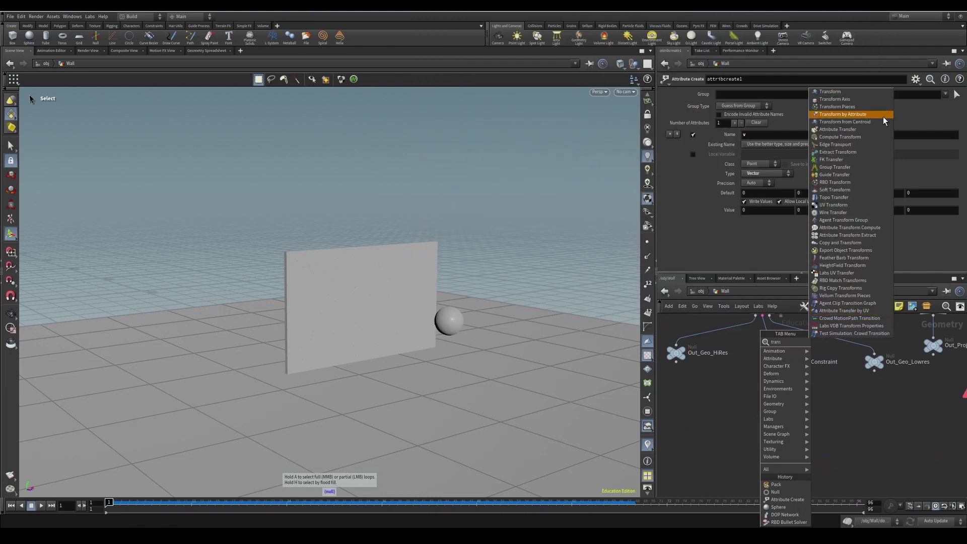
click(871, 107)
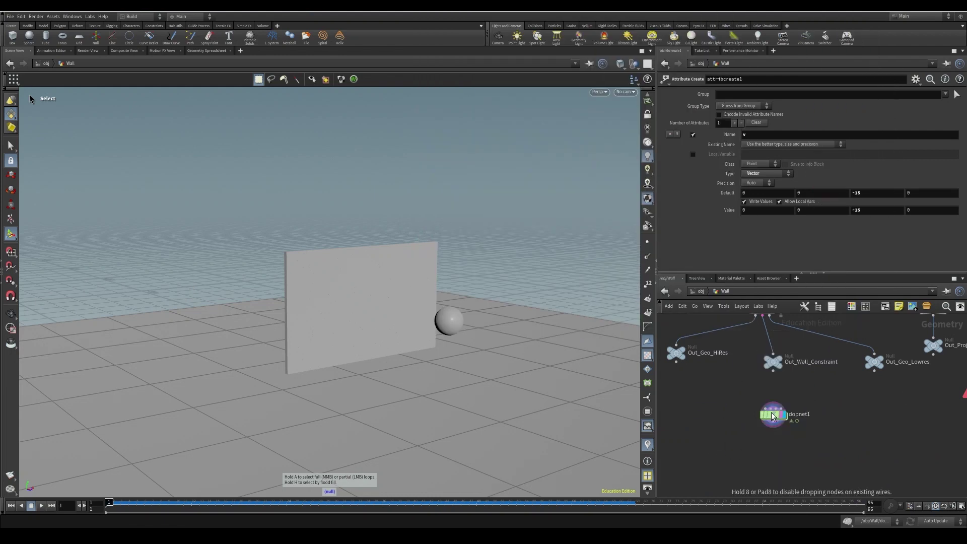
click(713, 447)
middle_drag(774, 441, 797, 401)
drag(736, 409, 740, 428)
drag(798, 385, 798, 378)
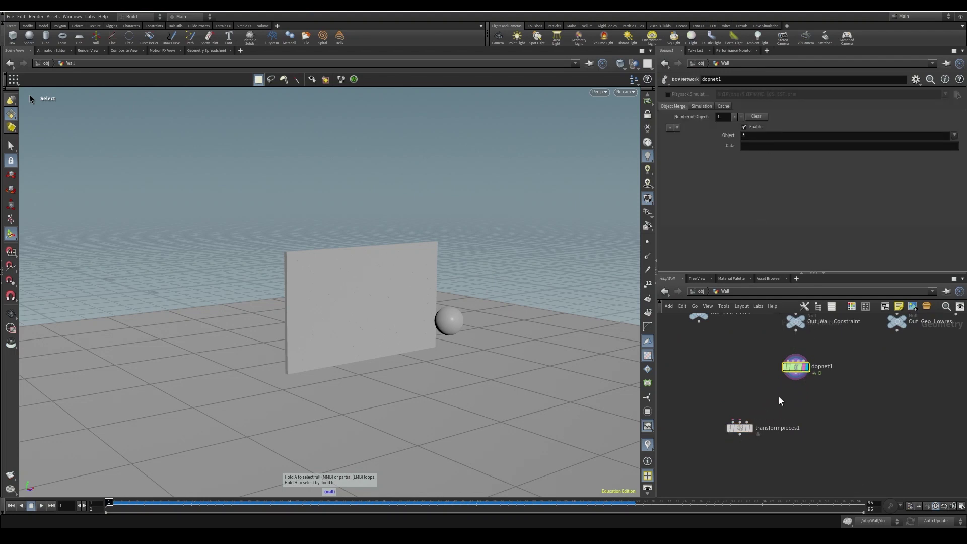
Wire Out_Geo_HiRes and dopnet1 into transformpieces1, display its output and play the simulation.
drag(795, 378, 740, 423)
drag(699, 319, 730, 439)
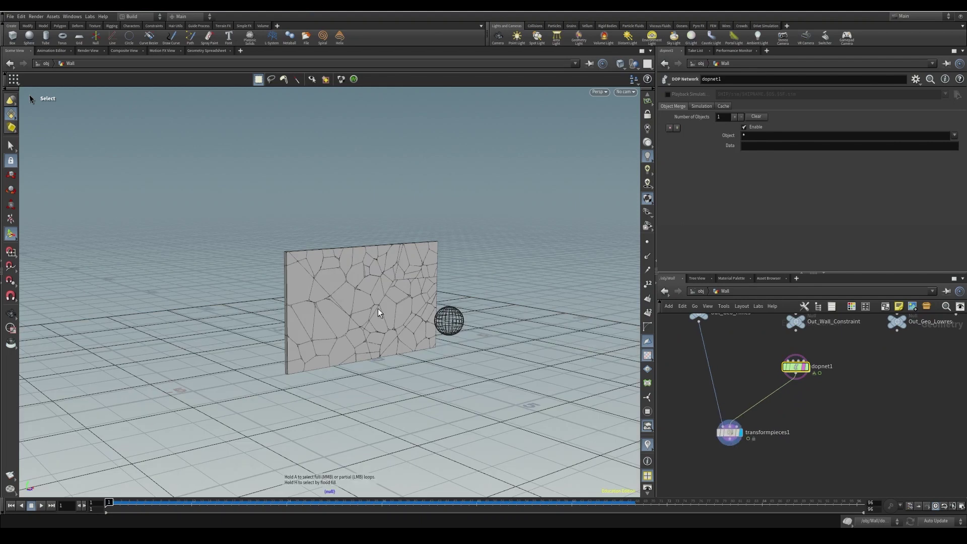
click(42, 506)
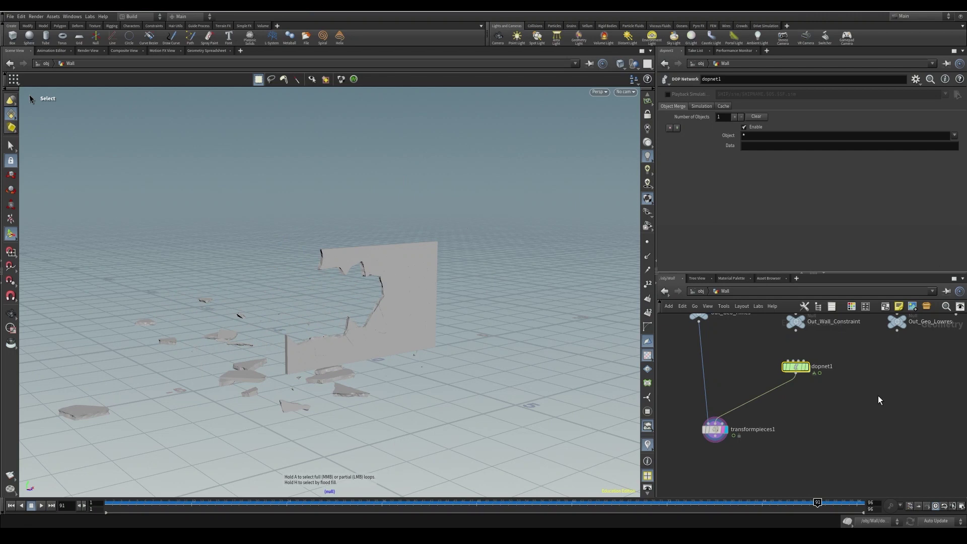
Review the whole Wall network, covering the projectile and solver nodes and the fracture chain down to transformpieces1.
middle_drag(862, 317, 843, 423)
scroll(831, 378, down, 3)
middle_drag(853, 361, 849, 403)
drag(876, 357, 949, 503)
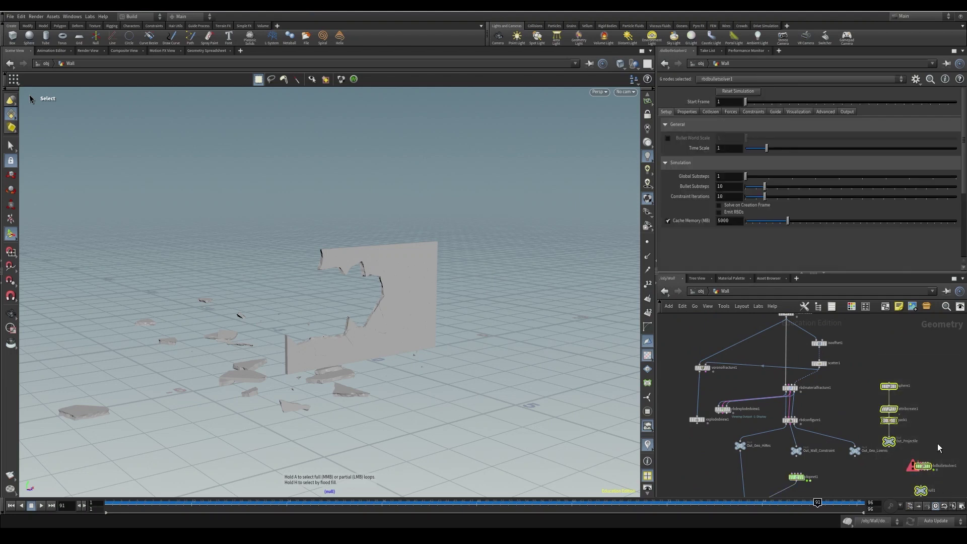
scroll(938, 443, down, 2)
scroll(919, 424, down, 3)
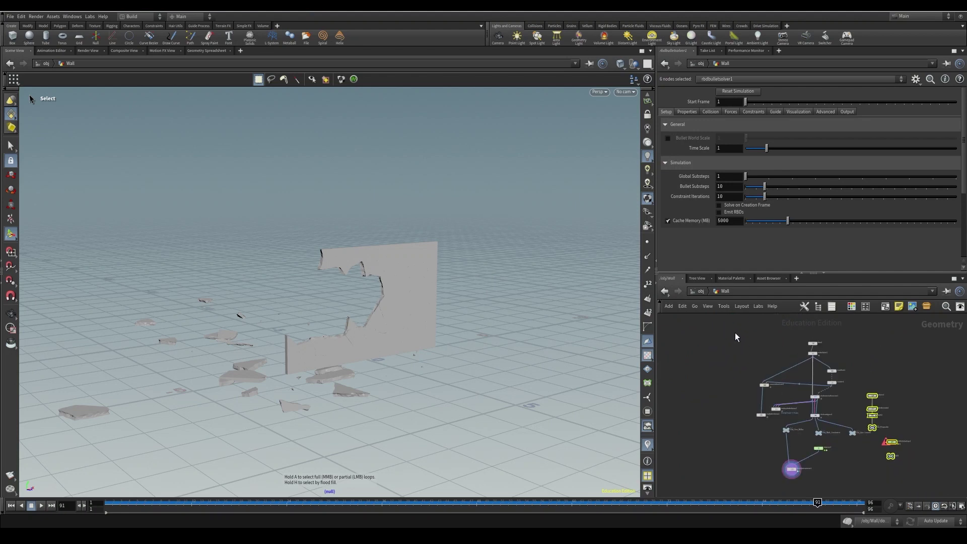
drag(735, 333, 858, 479)
click(856, 453)
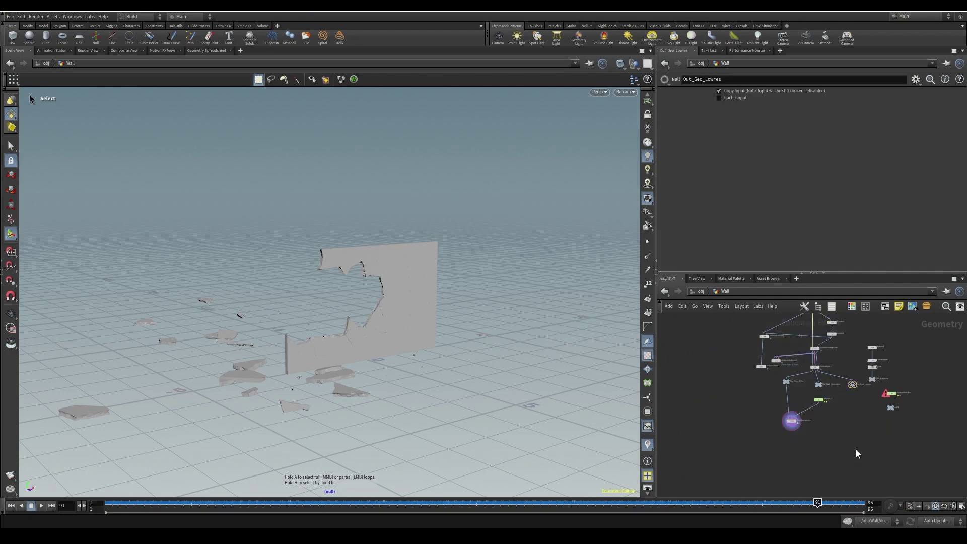